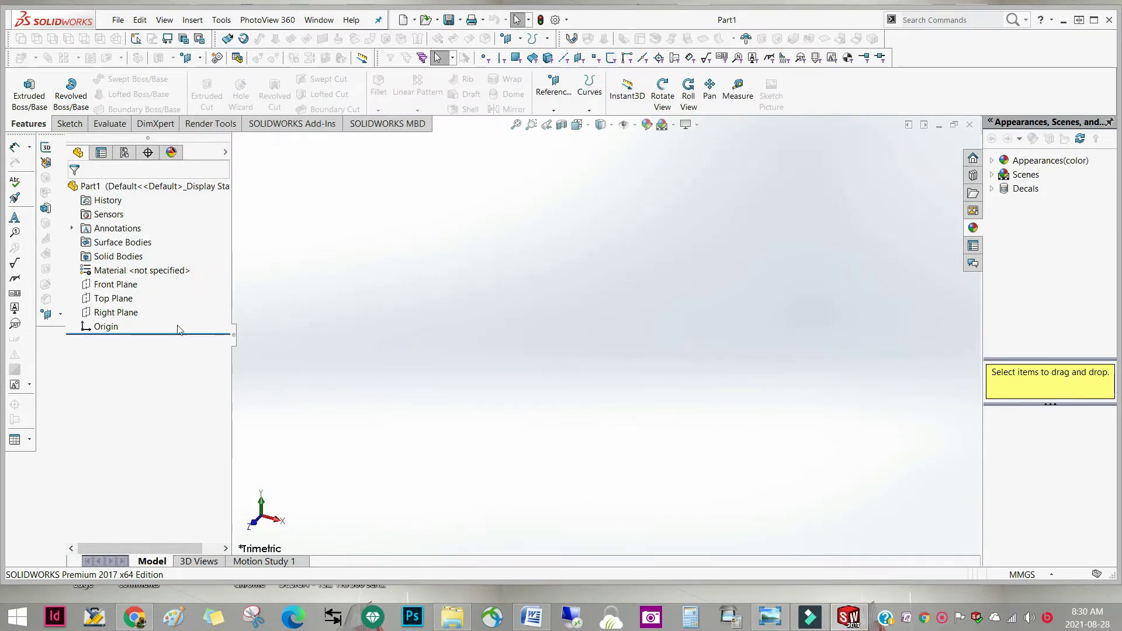
Step: Start a sketch on the Front Plane and draw a circle of about 68 mm radius centred on the origin
{"action": "left_click", "coordinate": [116, 285]}
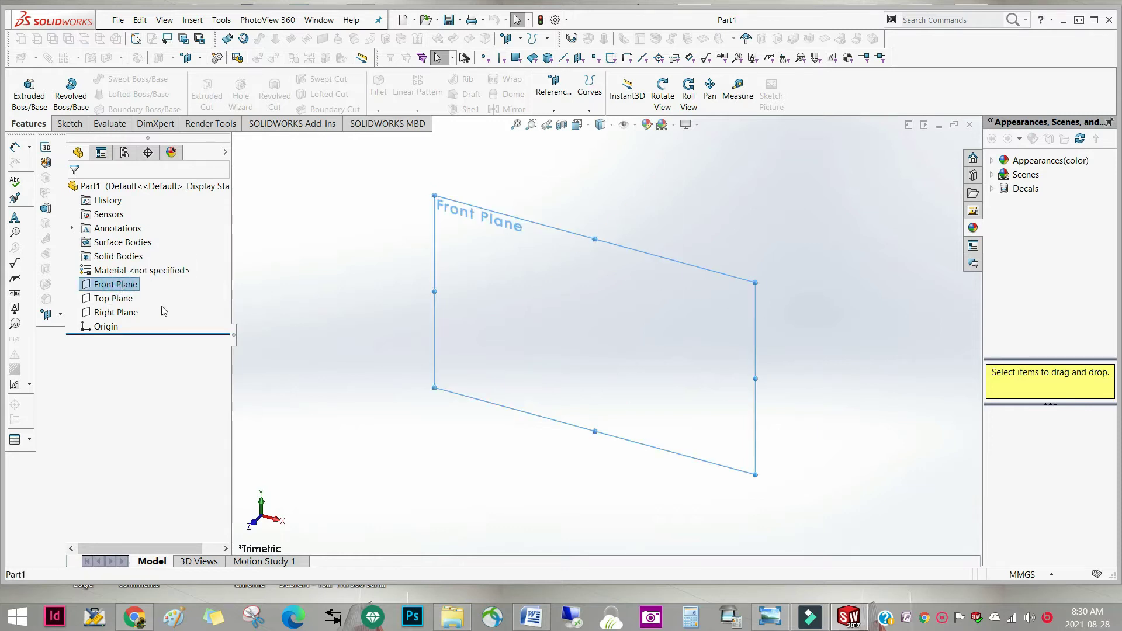
{"action": "left_click", "coordinate": [70, 124]}
{"action": "left_click", "coordinate": [23, 85]}
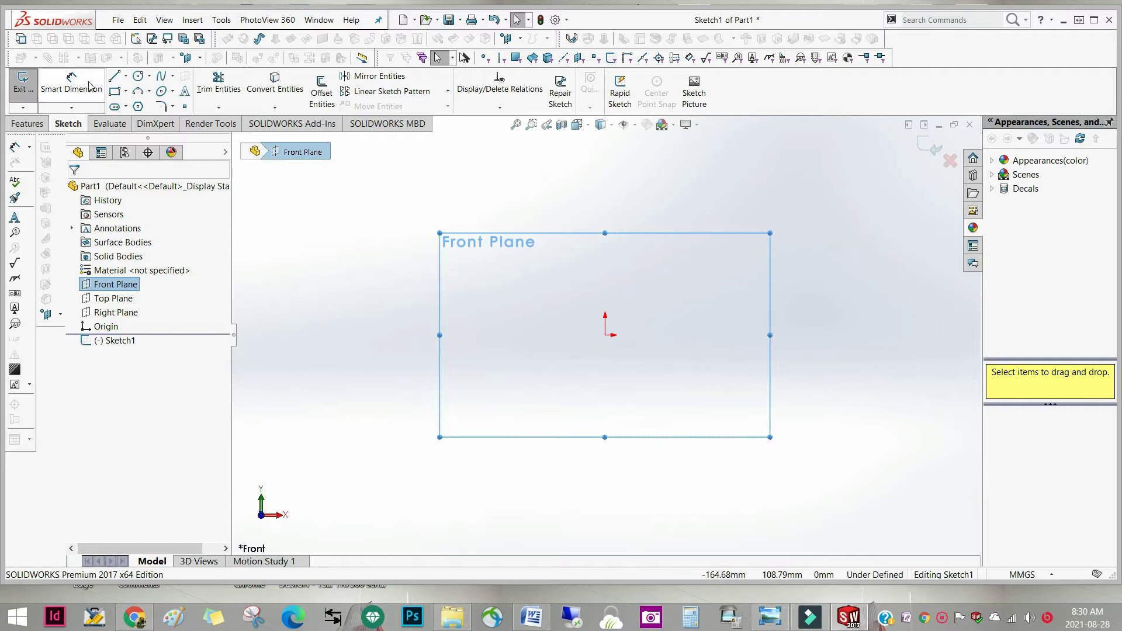
{"action": "left_click", "coordinate": [136, 76]}
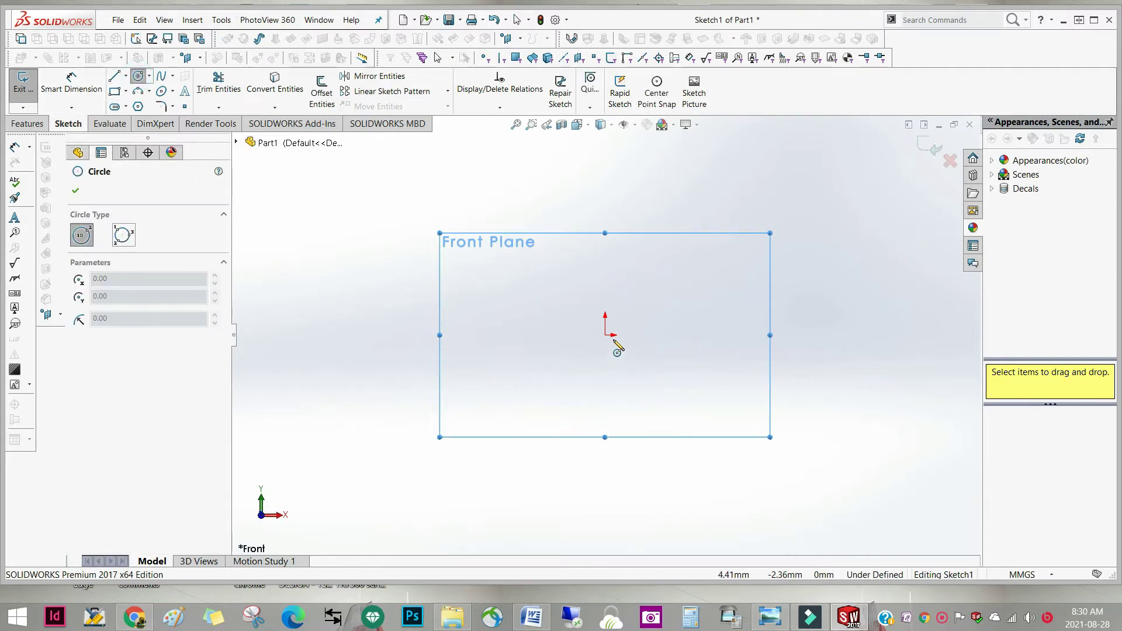
{"action": "left_click", "coordinate": [605, 335]}
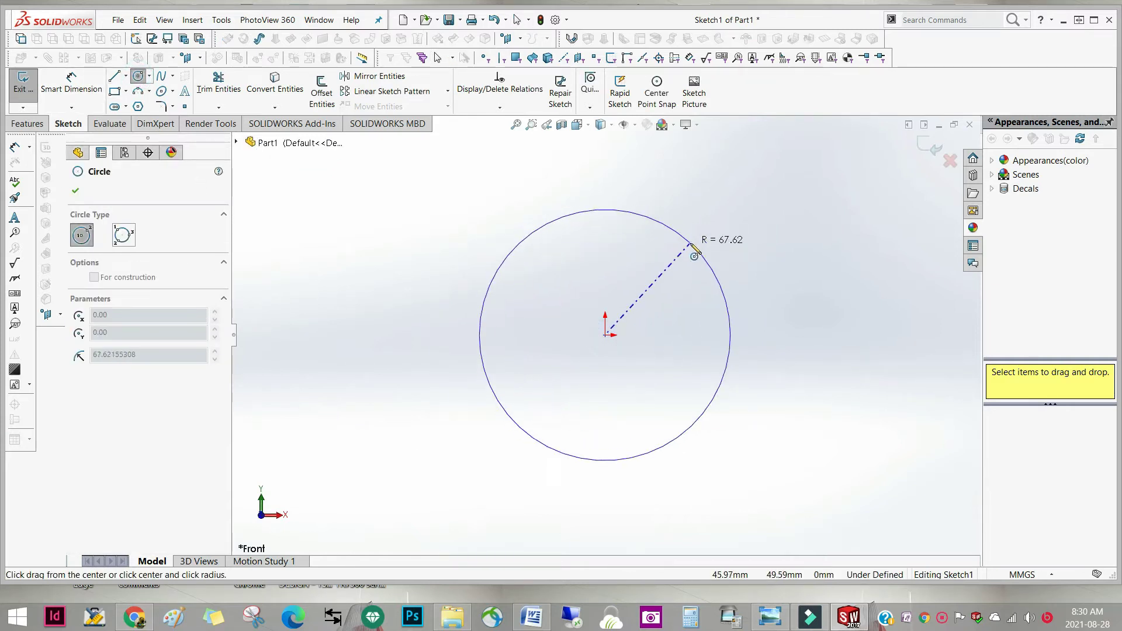
{"action": "left_click", "coordinate": [690, 243]}
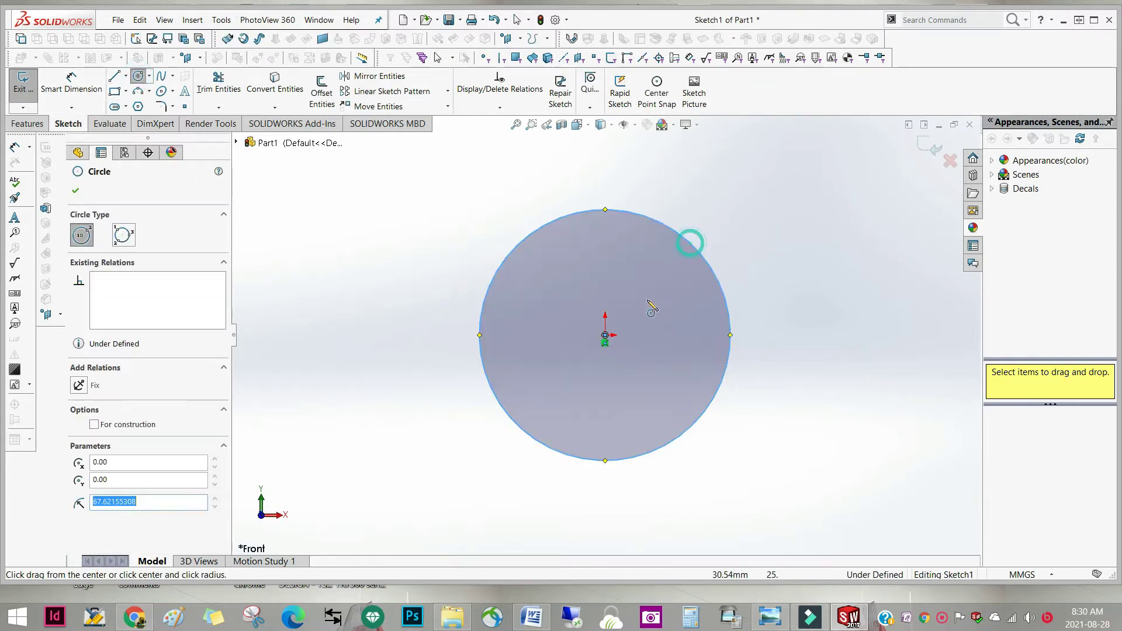
Step: Dimension the circle's diameter and set it to 28 mm
{"action": "left_click", "coordinate": [71, 83]}
{"action": "left_click", "coordinate": [502, 410]}
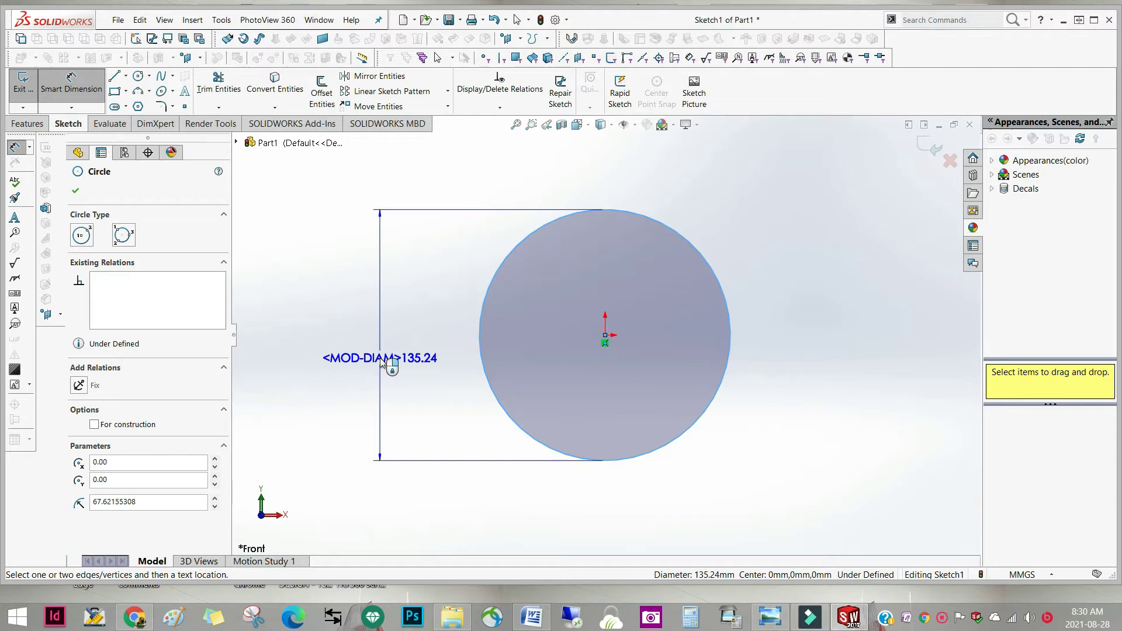
{"action": "left_click", "coordinate": [381, 362]}
{"action": "type", "text": "28"}
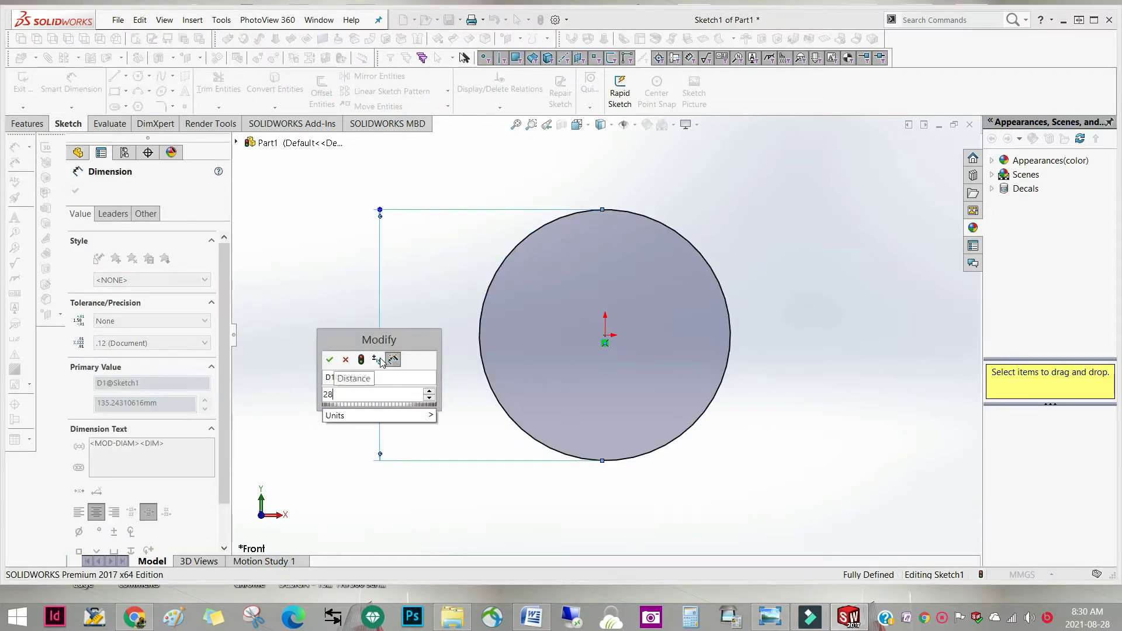
{"action": "mouse_move", "coordinate": [430, 415]}
{"action": "left_click", "coordinate": [456, 510]}
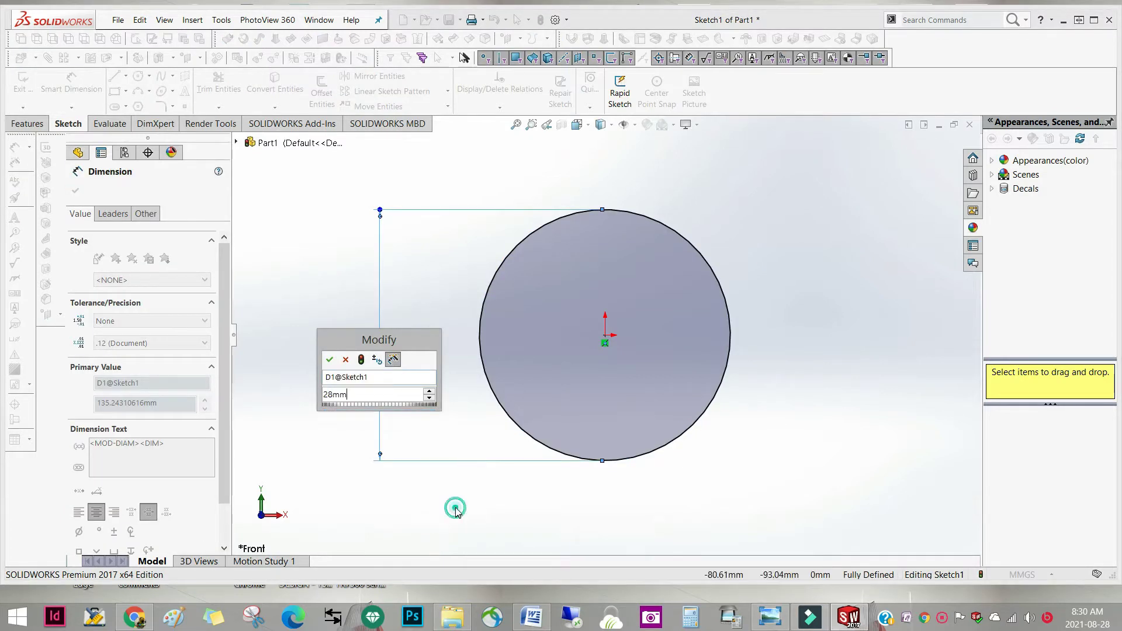
{"action": "left_click", "coordinate": [330, 359]}
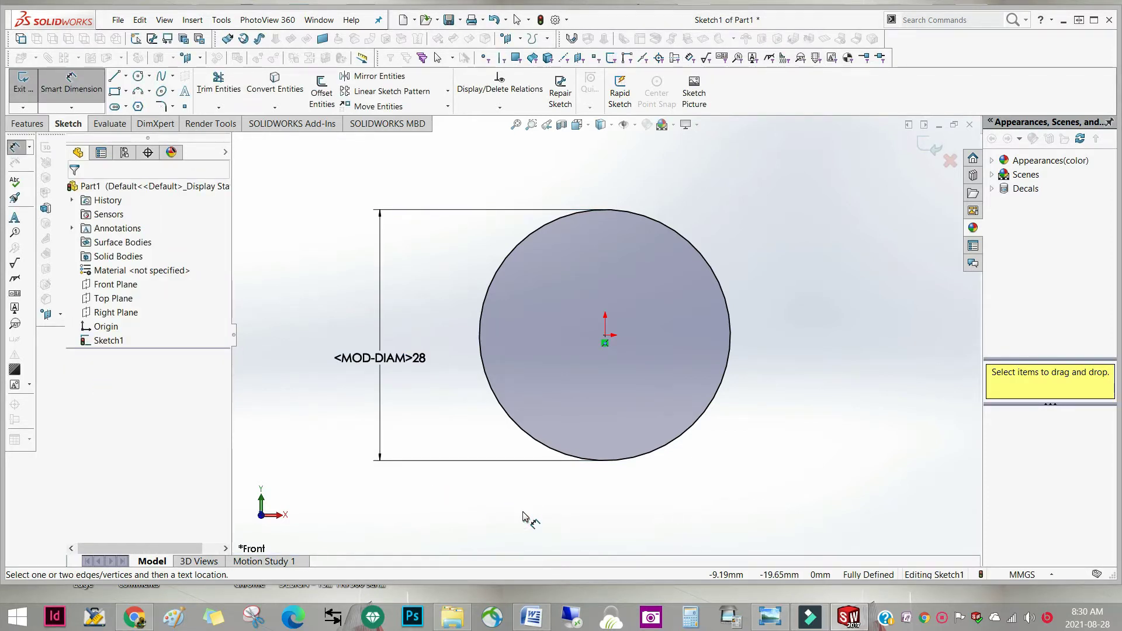
Step: Draw a larger concentric circle of about 17.5 mm radius centred on the origin around the 28 mm circle
{"action": "left_click", "coordinate": [138, 76]}
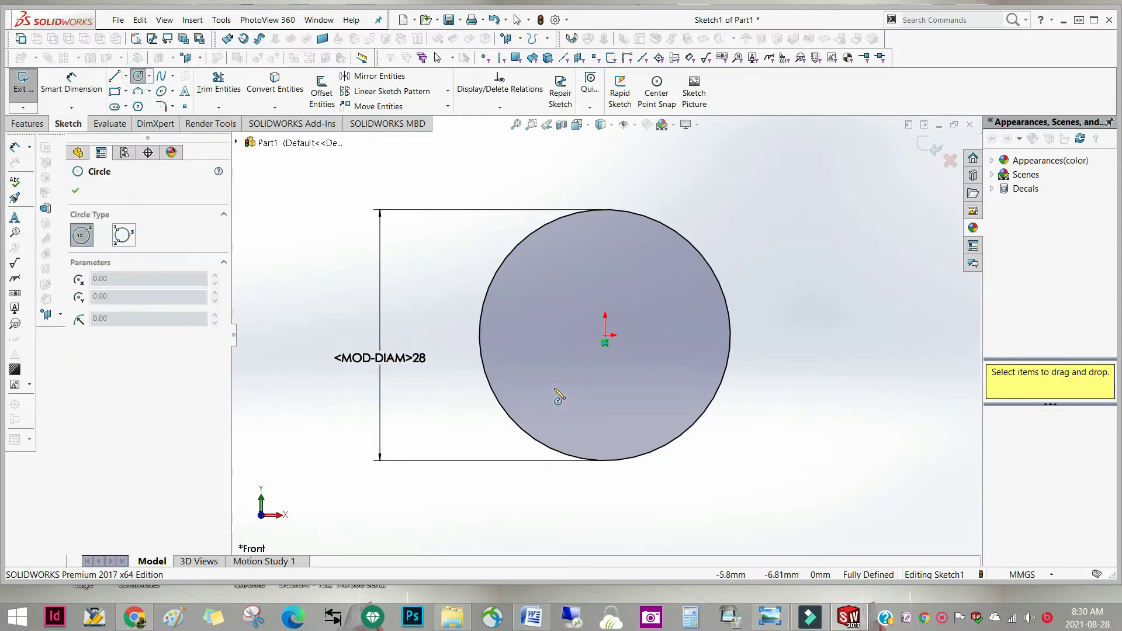
{"action": "left_click", "coordinate": [605, 345]}
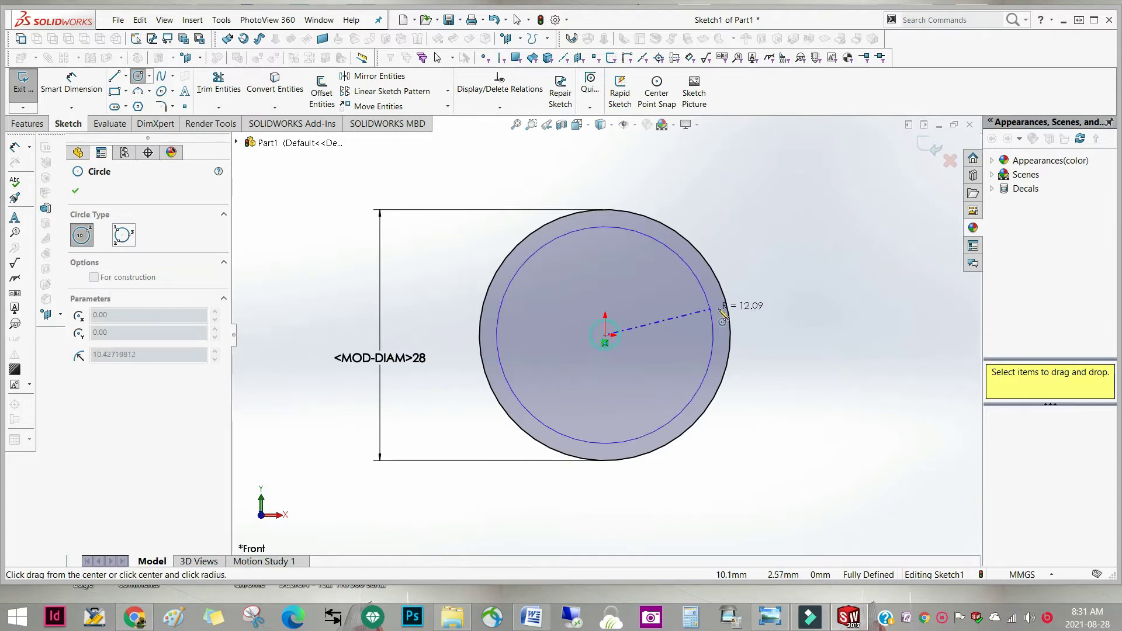
{"action": "left_click", "coordinate": [740, 317]}
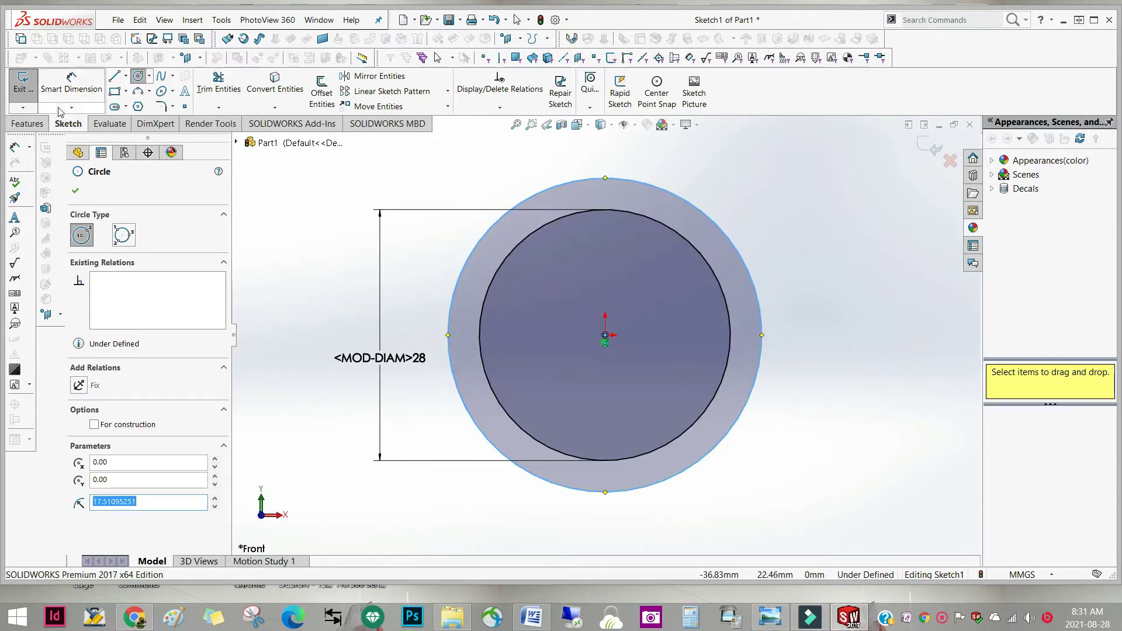
Step: Dimension the outer circle's diameter and set it to 38 mm
{"action": "left_click", "coordinate": [94, 92]}
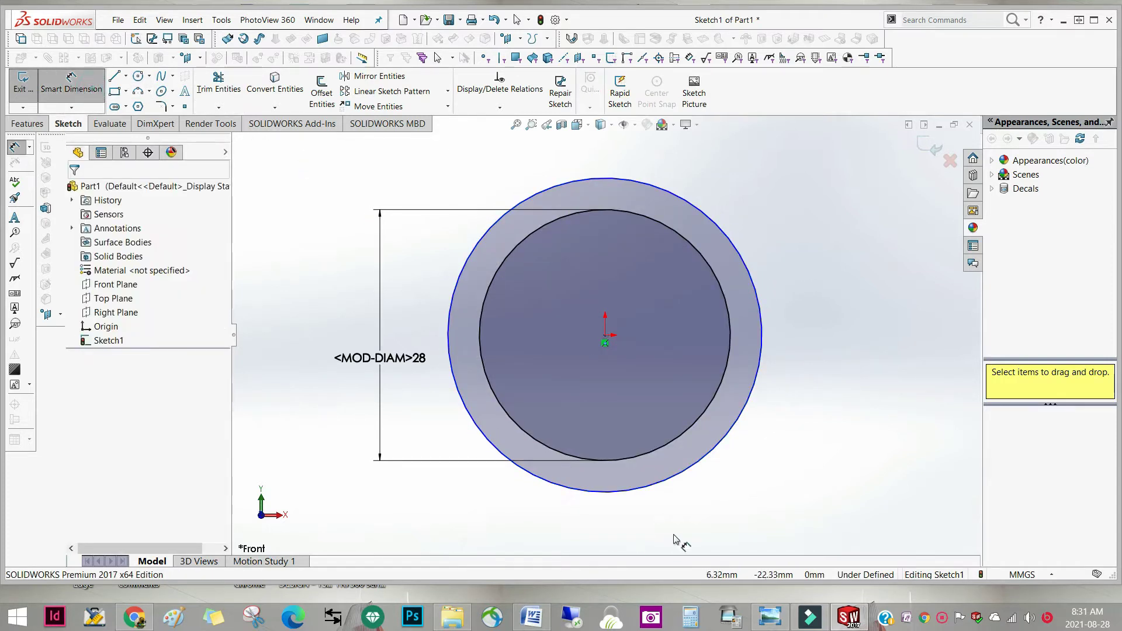
{"action": "left_click", "coordinate": [682, 481]}
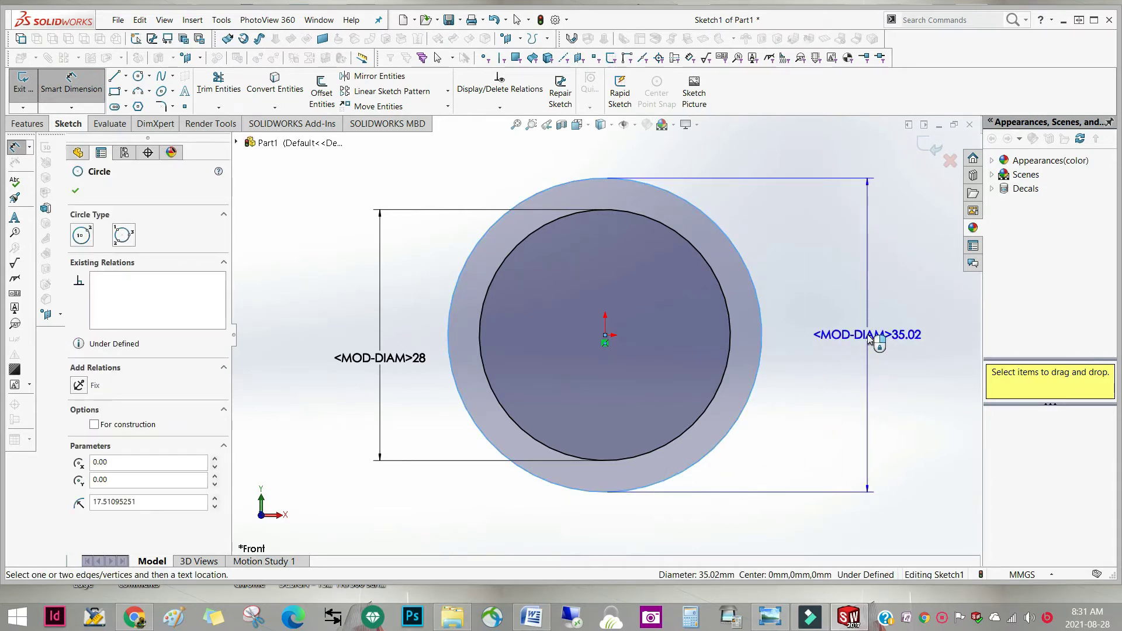
{"action": "left_click", "coordinate": [867, 334]}
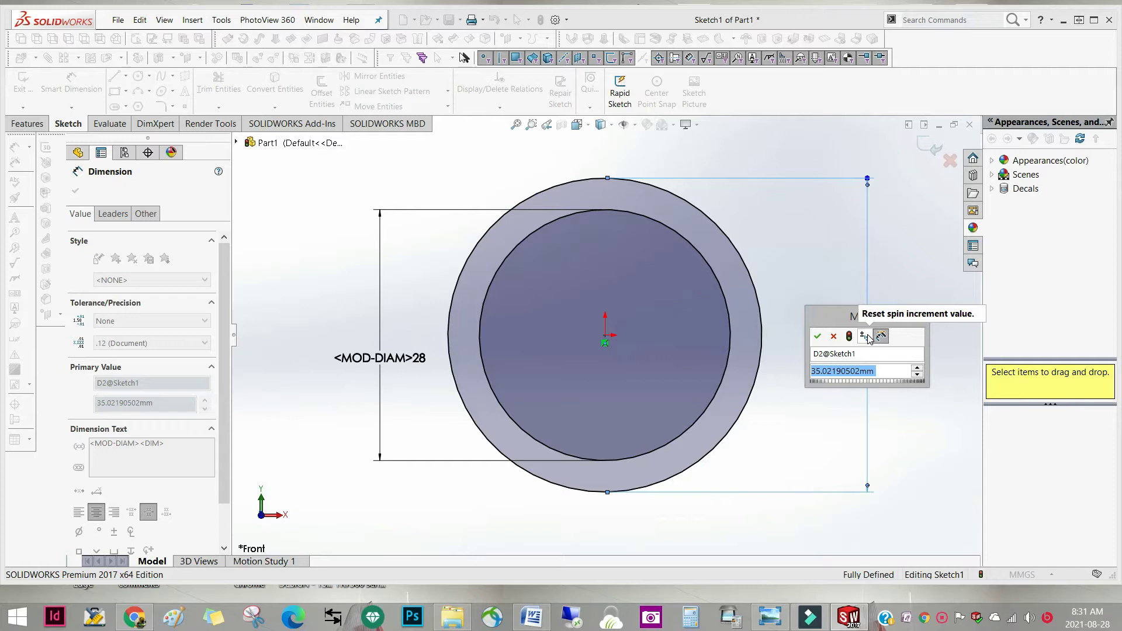
{"action": "left_click", "coordinate": [883, 371]}
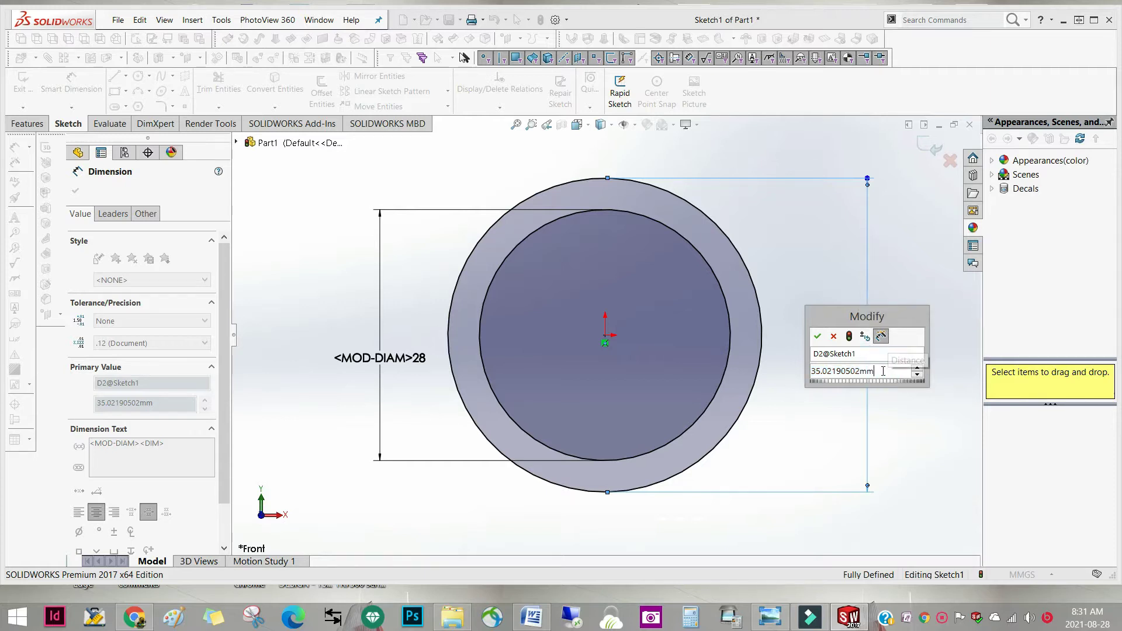
{"action": "left_click_drag", "start_coordinate": [883, 371], "coordinate": [811, 376]}
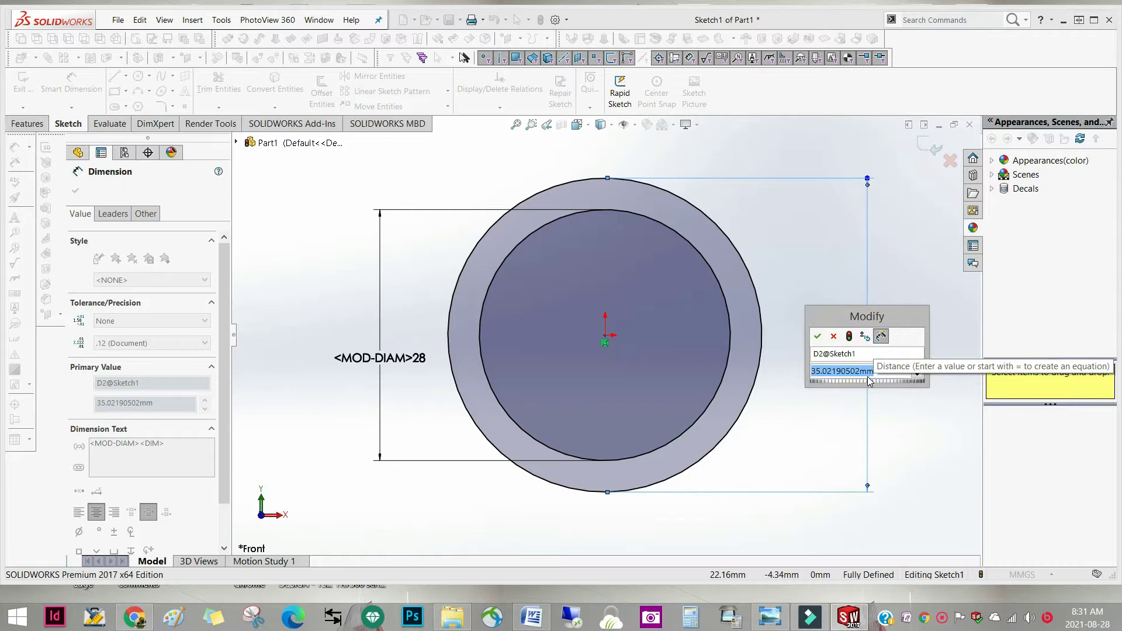
{"action": "type", "text": "38"}
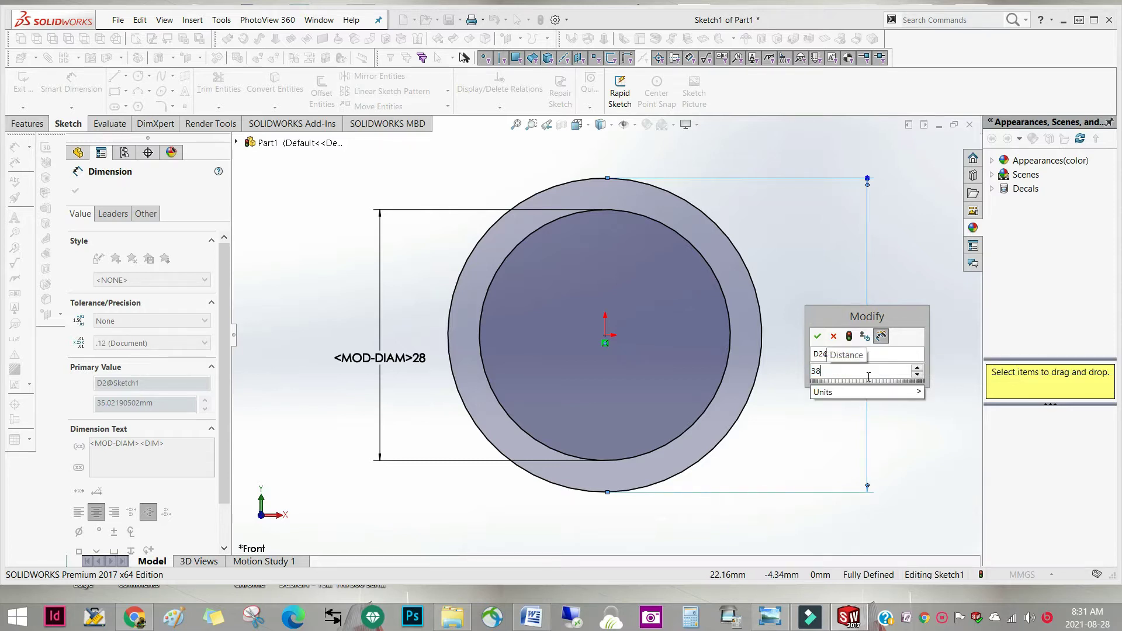
{"action": "mouse_move", "coordinate": [877, 393]}
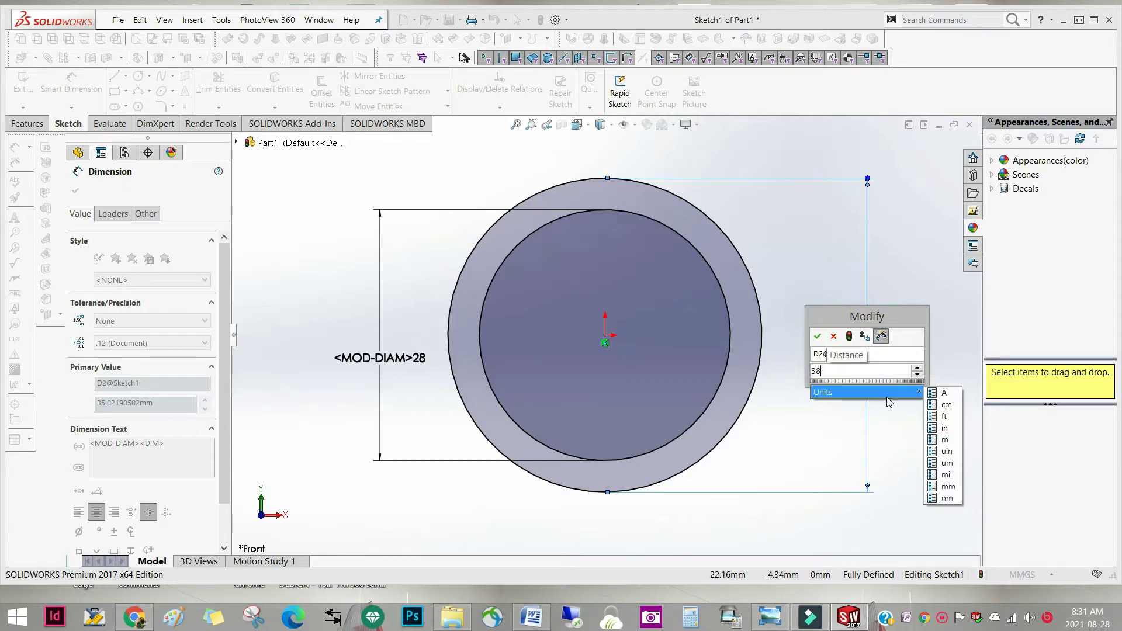
{"action": "left_click", "coordinate": [942, 485]}
{"action": "left_click", "coordinate": [850, 338]}
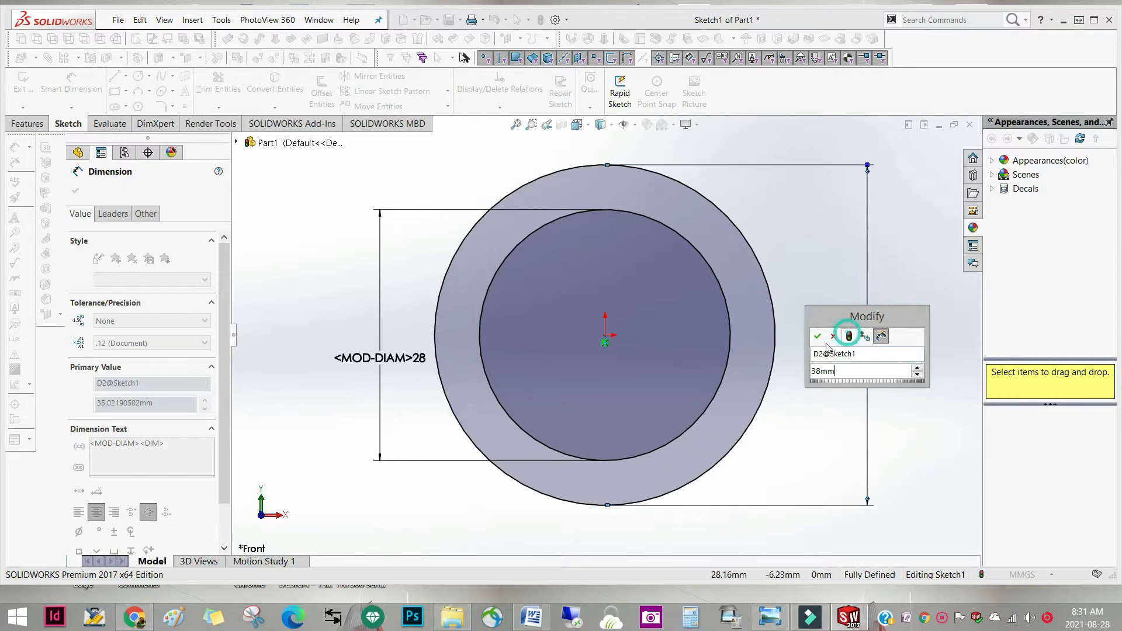
{"action": "left_click", "coordinate": [817, 336]}
{"action": "left_click", "coordinate": [799, 425]}
Step: Save the part as EXERCISE 55 in the SOLIDWORKS folder, one level above the EXERCISE 54 folder
{"action": "mouse_move", "coordinate": [814, 426]}
{"action": "middle_mouse_down"}
{"action": "mouse_move", "coordinate": [817, 446]}
{"action": "mouse_move", "coordinate": [748, 487]}
{"action": "middle_mouse_up"}
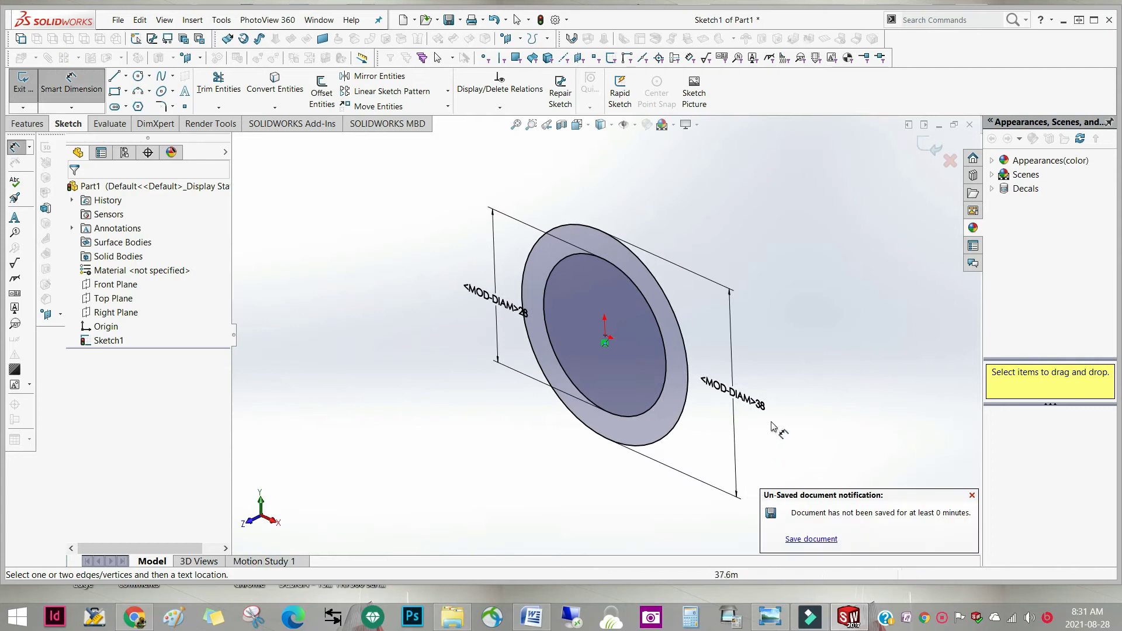
{"action": "middle_click_drag", "start_coordinate": [774, 425], "coordinate": [779, 421]}
{"action": "left_click", "coordinate": [820, 539]}
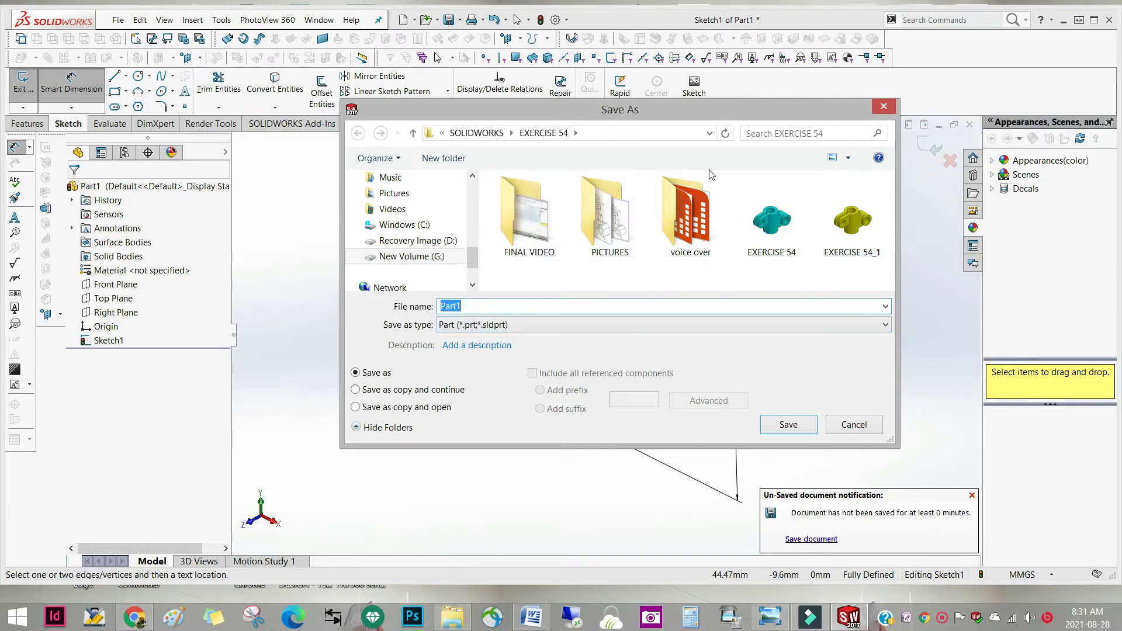
{"action": "left_click", "coordinate": [849, 162]}
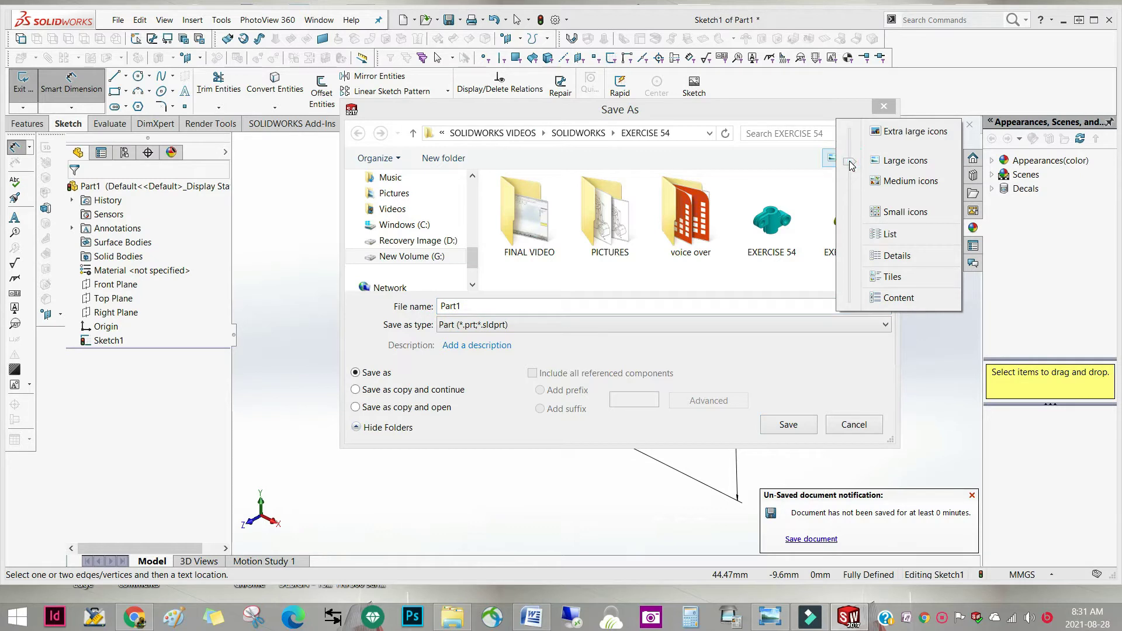
{"action": "left_click", "coordinate": [889, 234]}
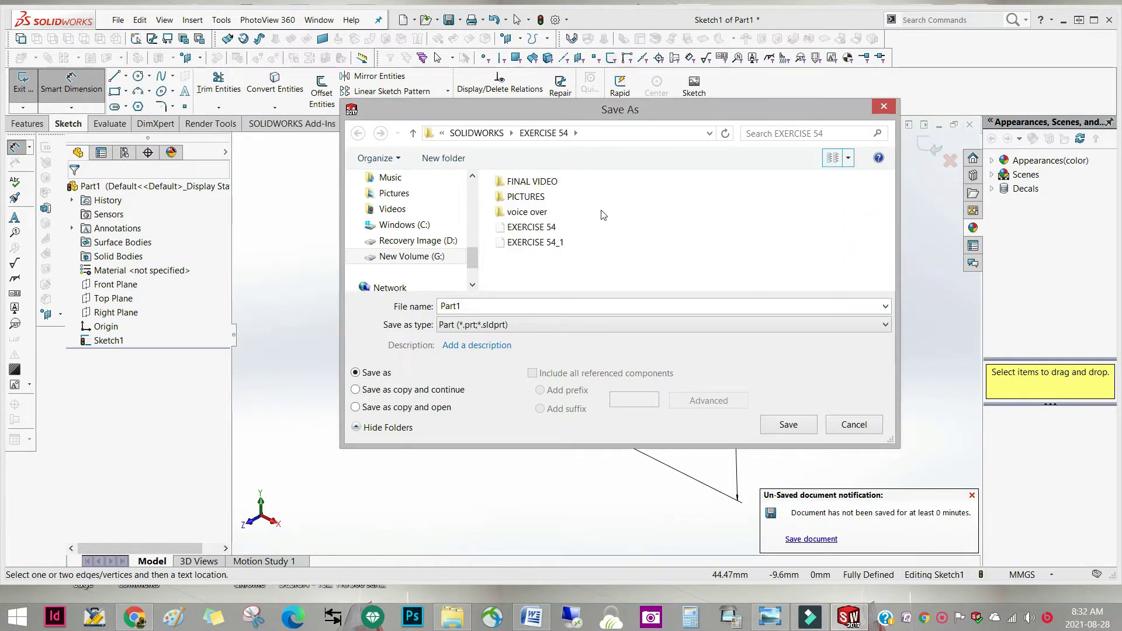
{"action": "left_click", "coordinate": [413, 134]}
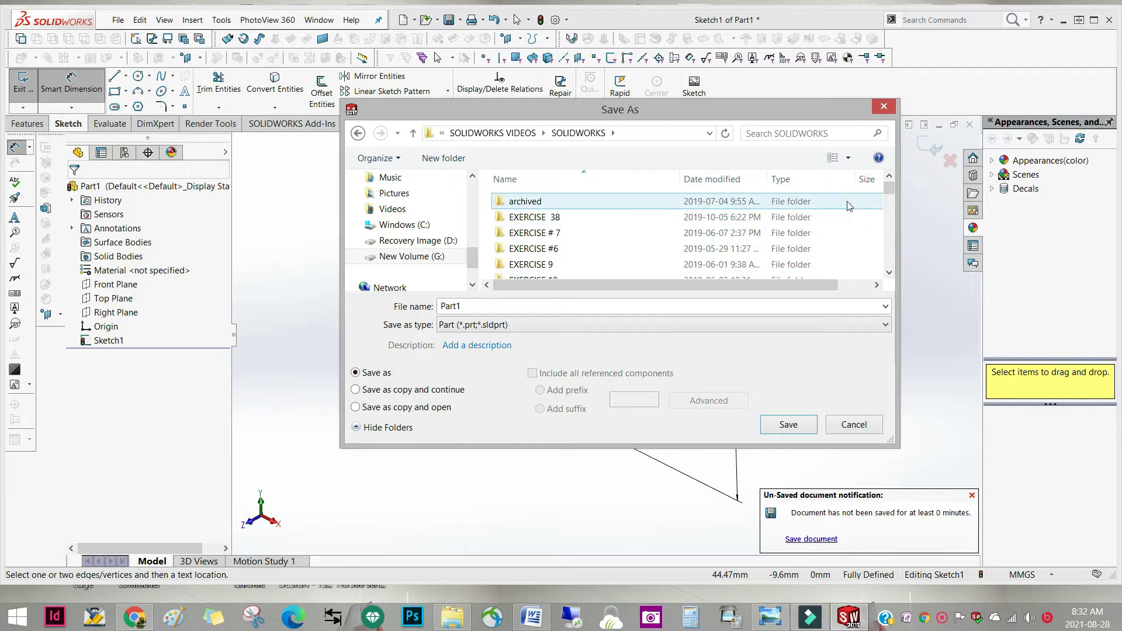
{"action": "left_click_drag", "start_coordinate": [889, 188], "coordinate": [881, 262]}
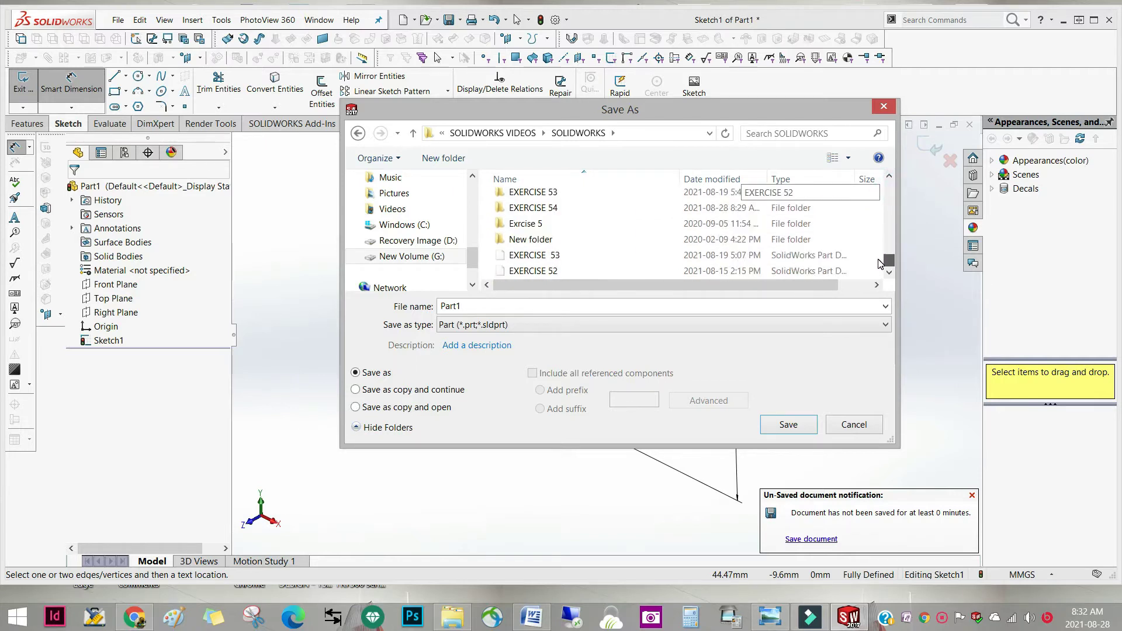
{"action": "left_click", "coordinate": [553, 269]}
{"action": "left_click", "coordinate": [490, 305]}
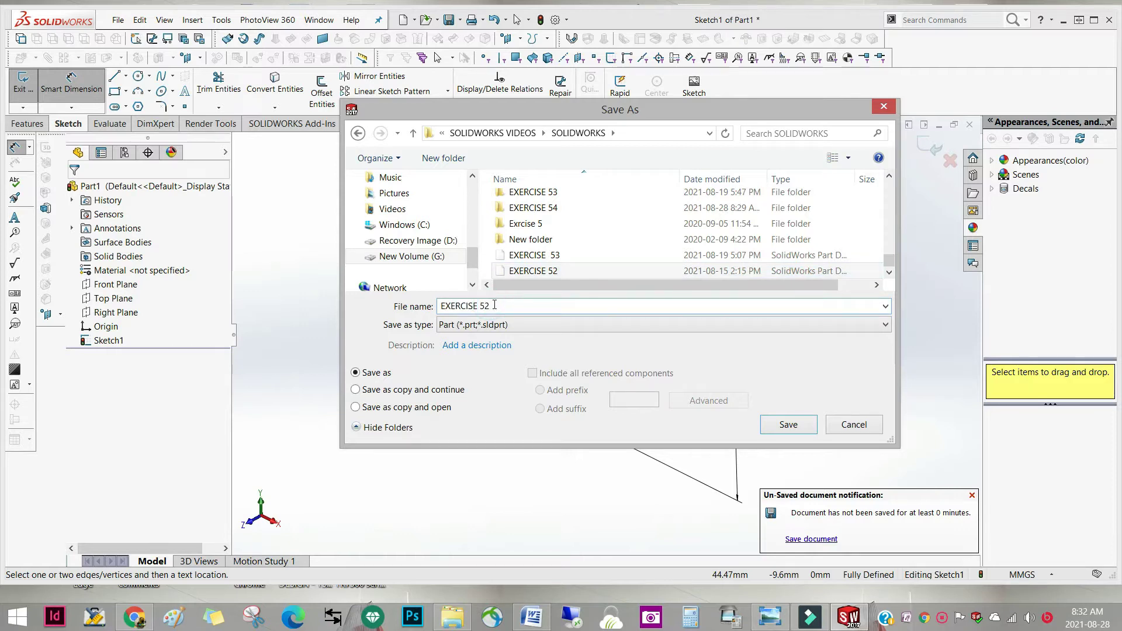
{"action": "key", "text": "BackSpace"}
{"action": "type", "text": "5"}
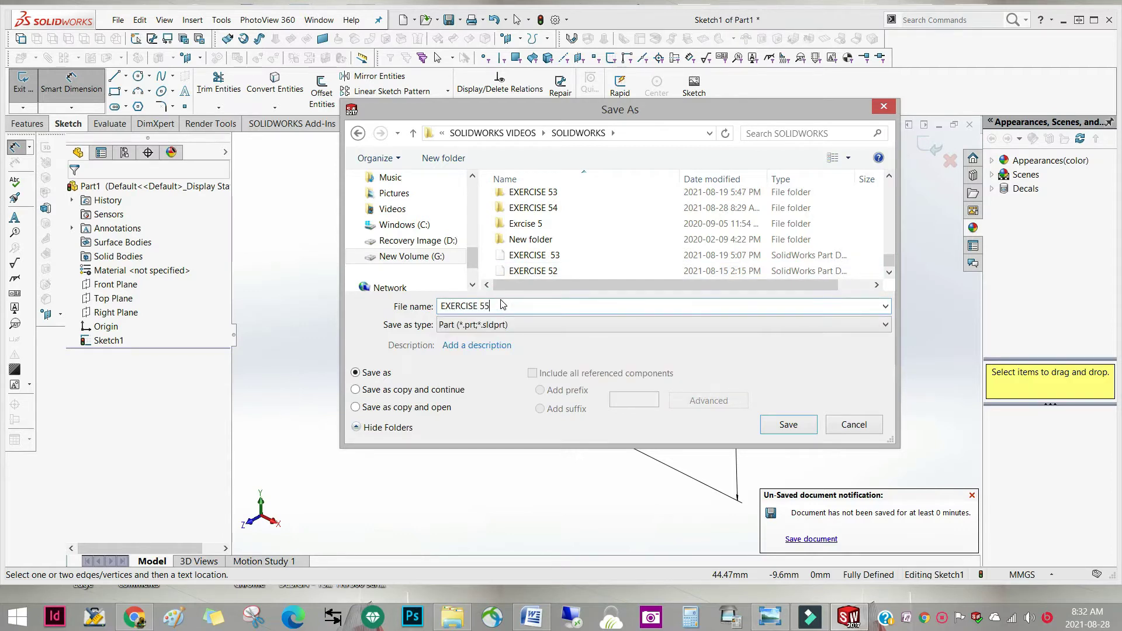
{"action": "left_click", "coordinate": [800, 425]}
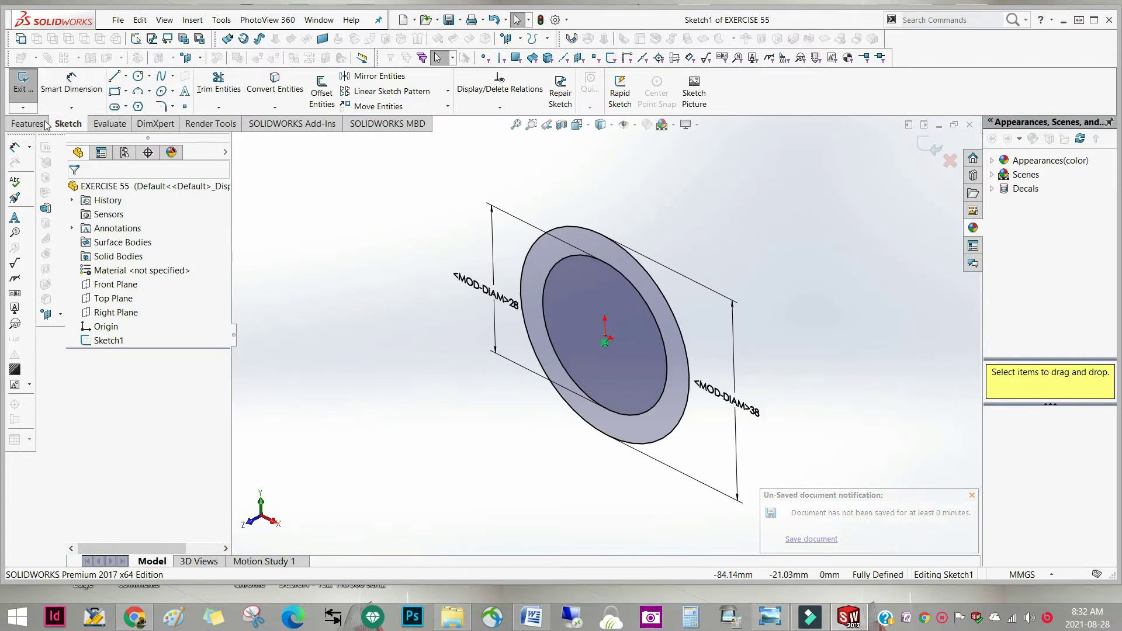
Step: Extrude the ring profile 35 mm using the Mid Plane end condition
{"action": "left_click", "coordinate": [39, 125]}
{"action": "left_click", "coordinate": [29, 92]}
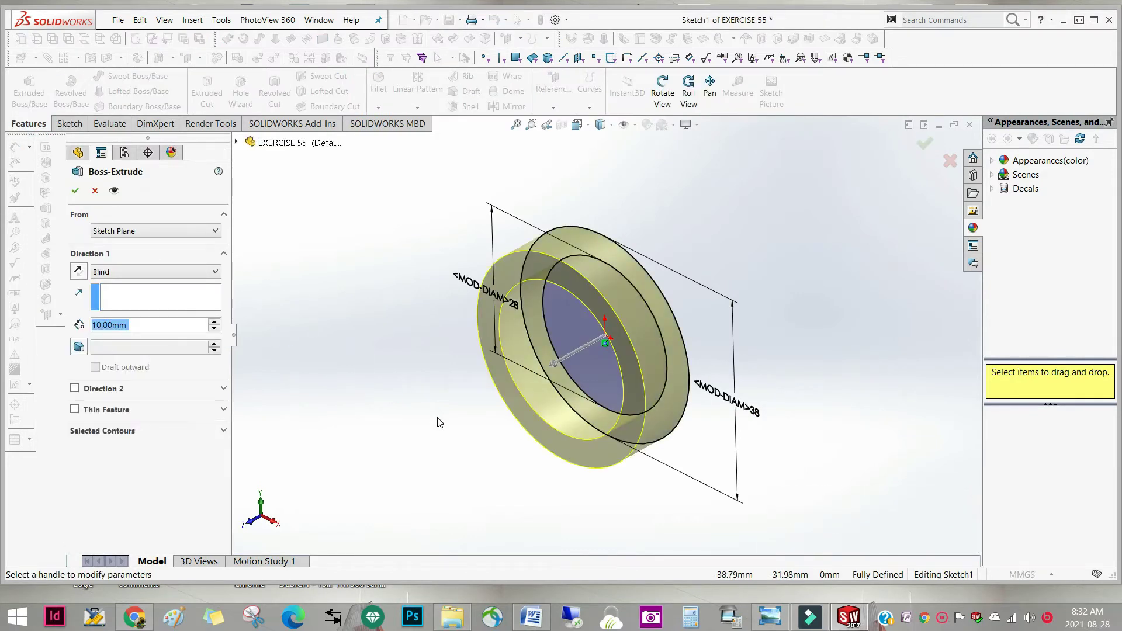
{"action": "left_click", "coordinate": [201, 276]}
{"action": "left_click", "coordinate": [175, 332]}
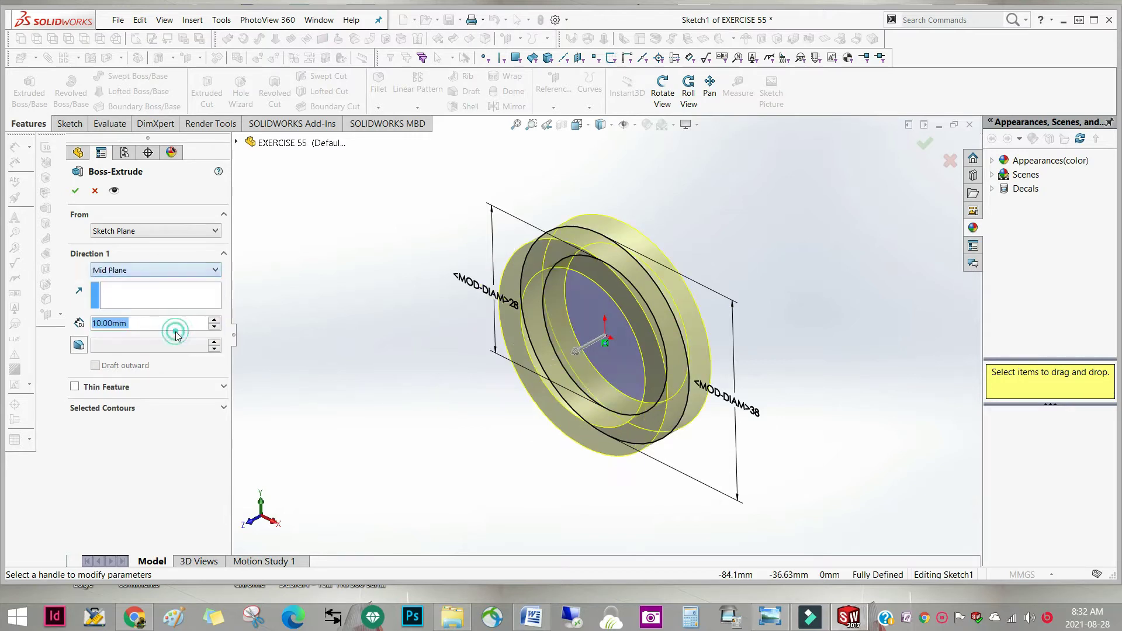
{"action": "left_click", "coordinate": [156, 324]}
{"action": "left_click_drag", "start_coordinate": [156, 324], "coordinate": [36, 319]}
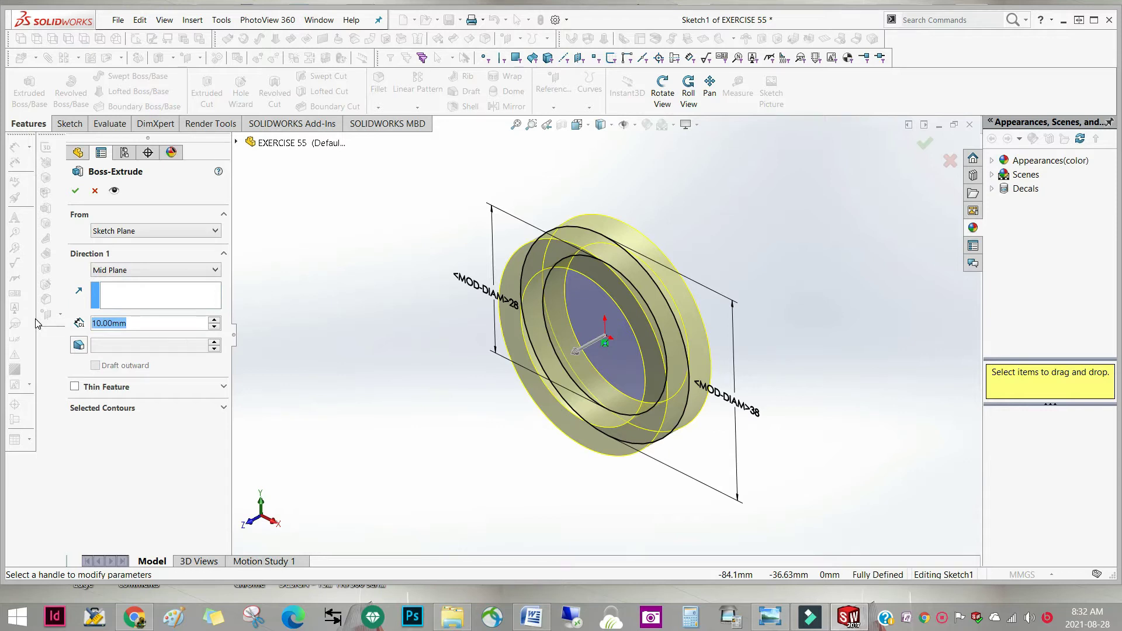
{"action": "type", "text": "35"}
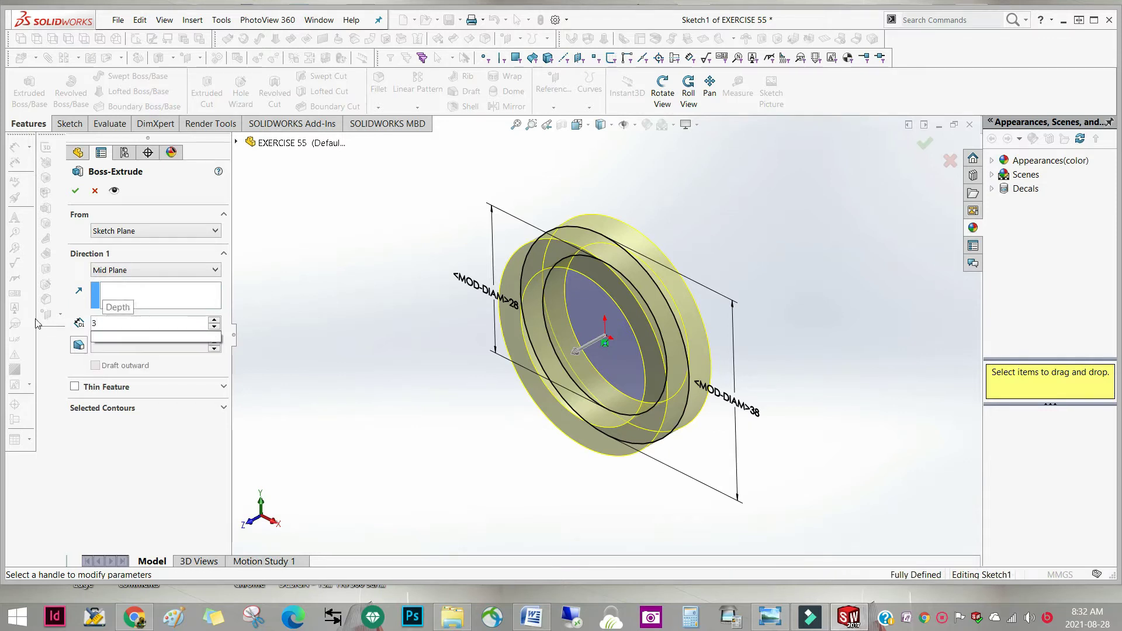
{"action": "mouse_move", "coordinate": [120, 338]}
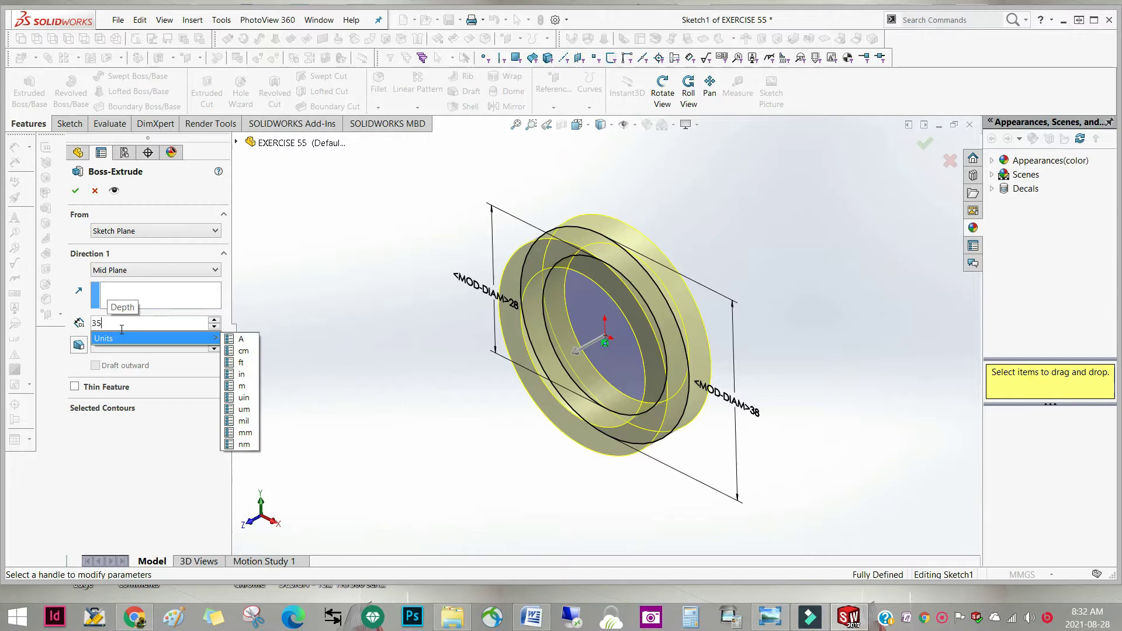
{"action": "left_click", "coordinate": [243, 435]}
{"action": "left_click", "coordinate": [317, 377]}
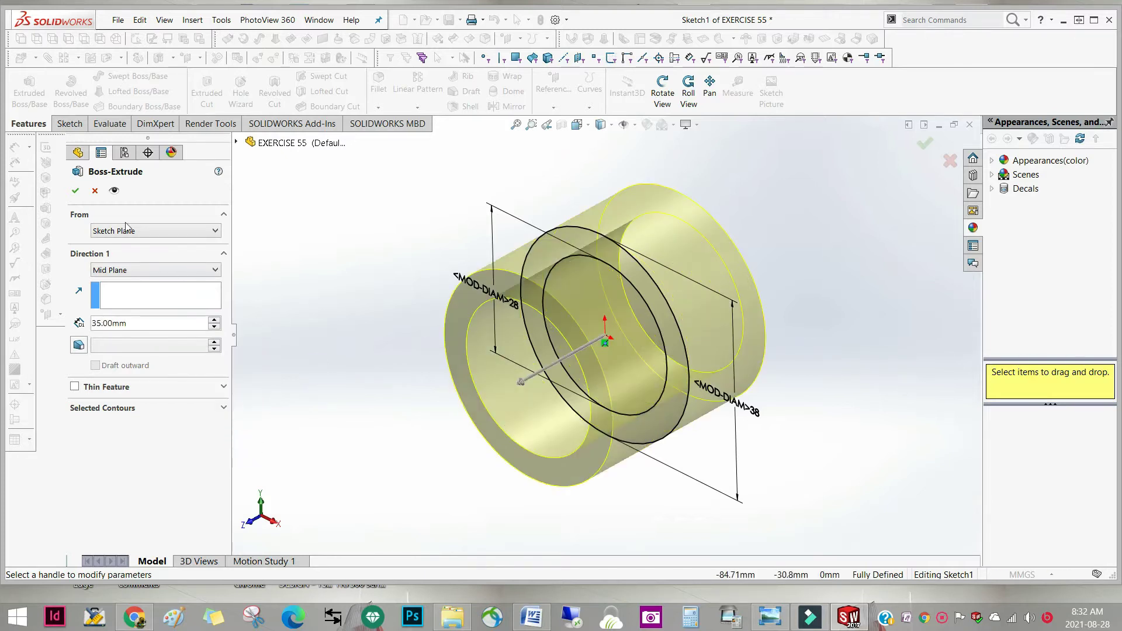
{"action": "left_click", "coordinate": [75, 191]}
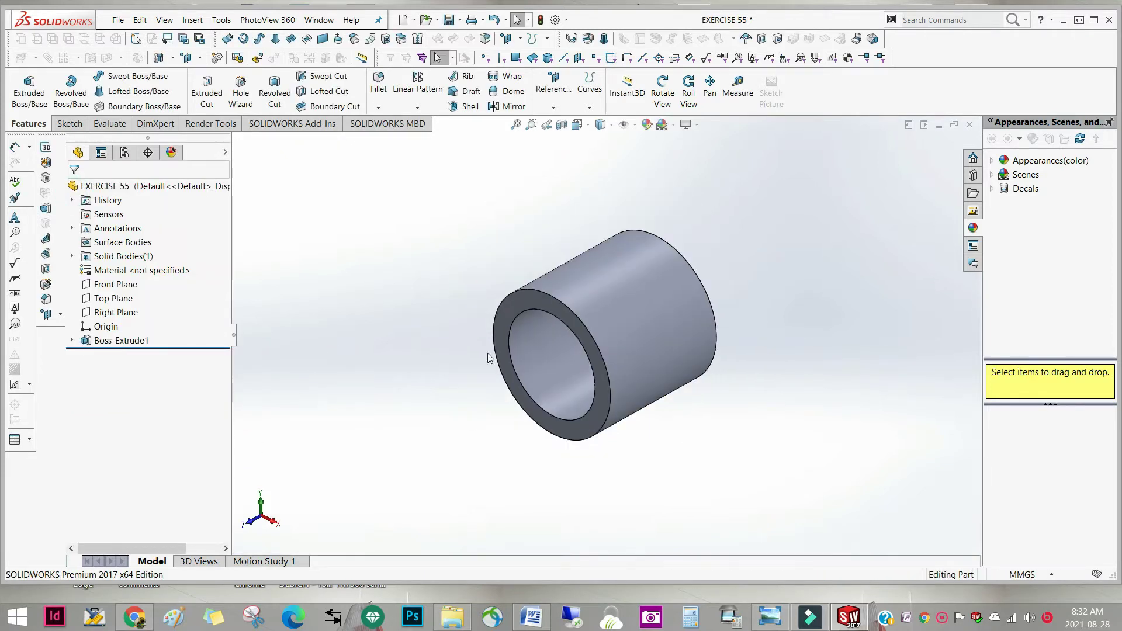
Step: Start a new sketch on the Right Plane and orient the view normal to it
{"action": "middle_click_drag", "start_coordinate": [688, 474], "coordinate": [689, 529]}
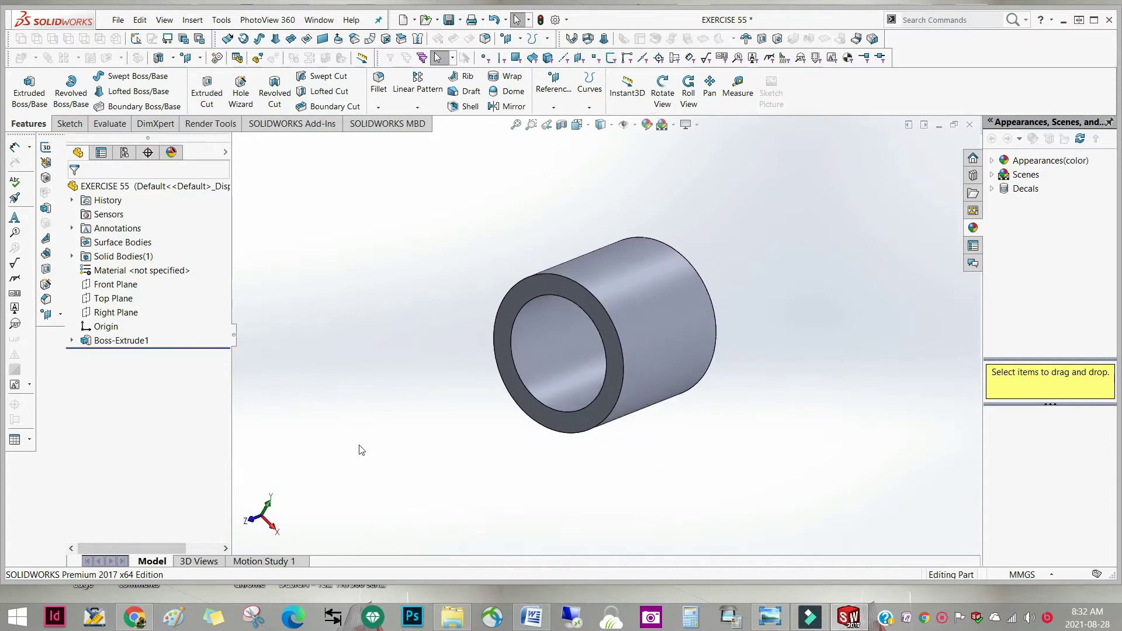
{"action": "left_click", "coordinate": [129, 318]}
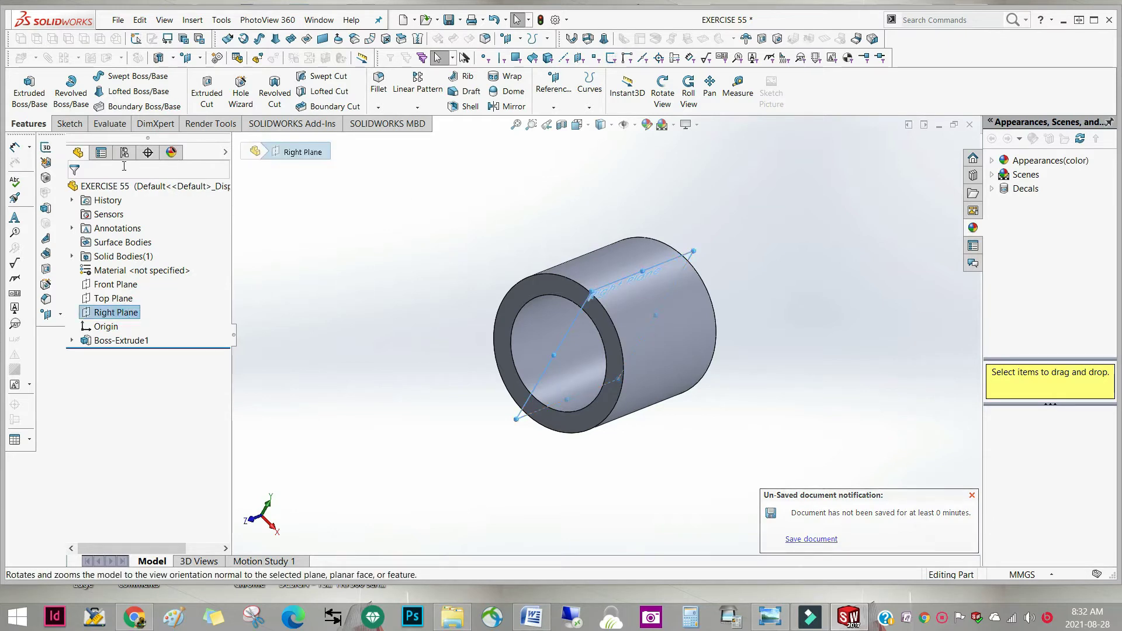
{"action": "left_click", "coordinate": [69, 123]}
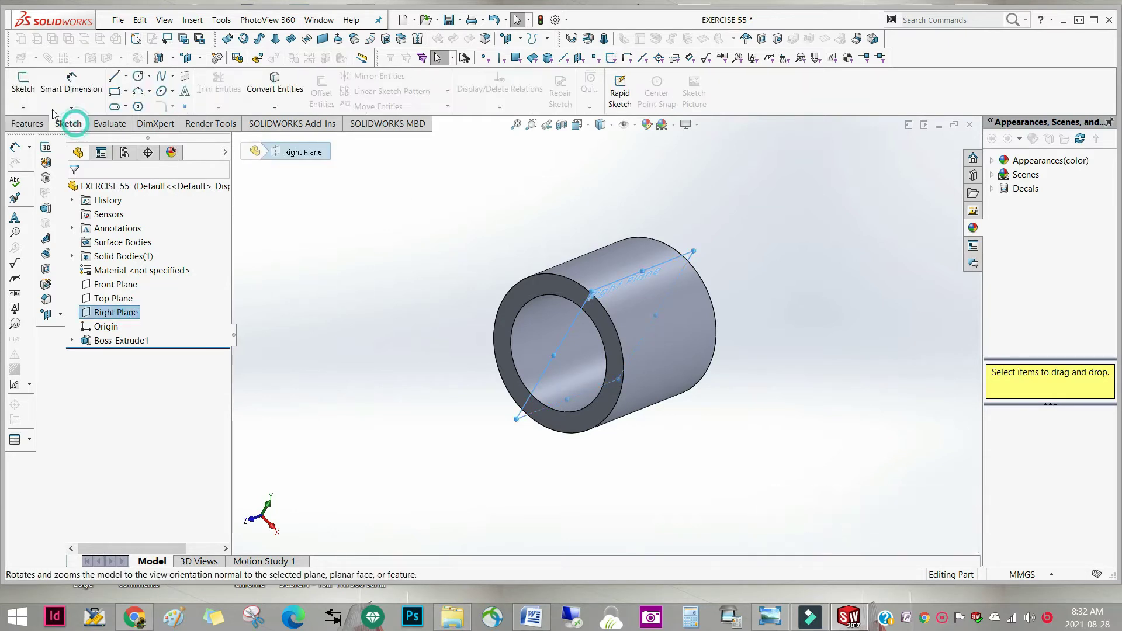
{"action": "left_click", "coordinate": [23, 85]}
{"action": "left_click", "coordinate": [577, 124]}
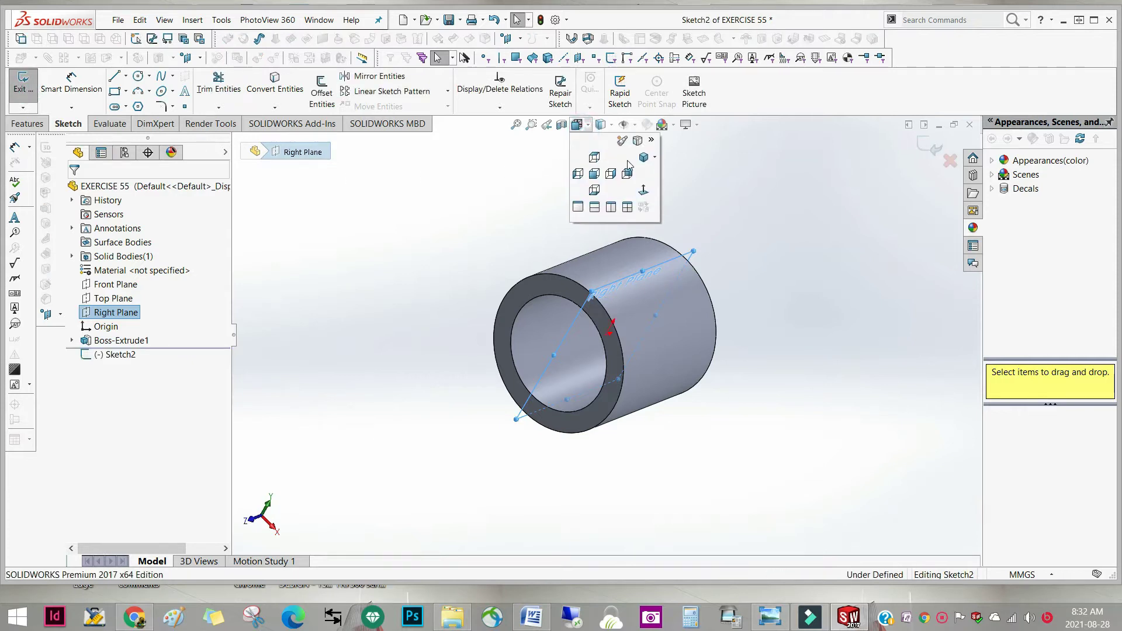
{"action": "left_click", "coordinate": [644, 190]}
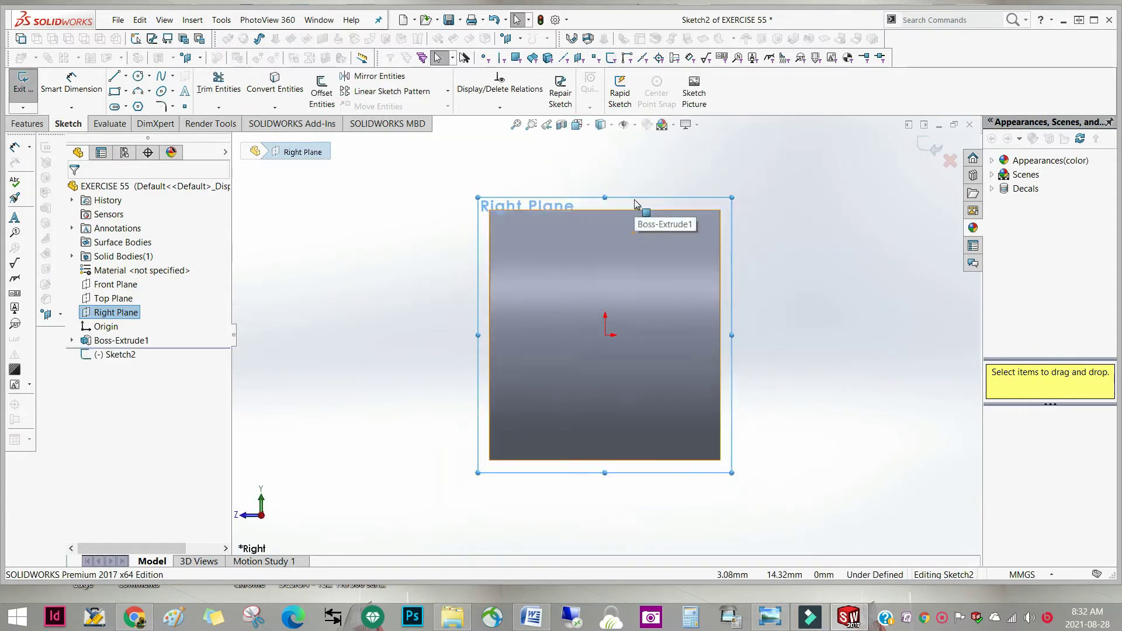
Step: Draw a circle of about 15.2 mm radius above the cylinder, centred about 43 mm directly above the origin
{"action": "left_click", "coordinate": [138, 76]}
{"action": "scroll", "coordinate": [629, 245], "scroll_direction": "down", "scroll_amount": 1}
{"action": "scroll", "coordinate": [629, 246], "scroll_direction": "up", "scroll_amount": 2}
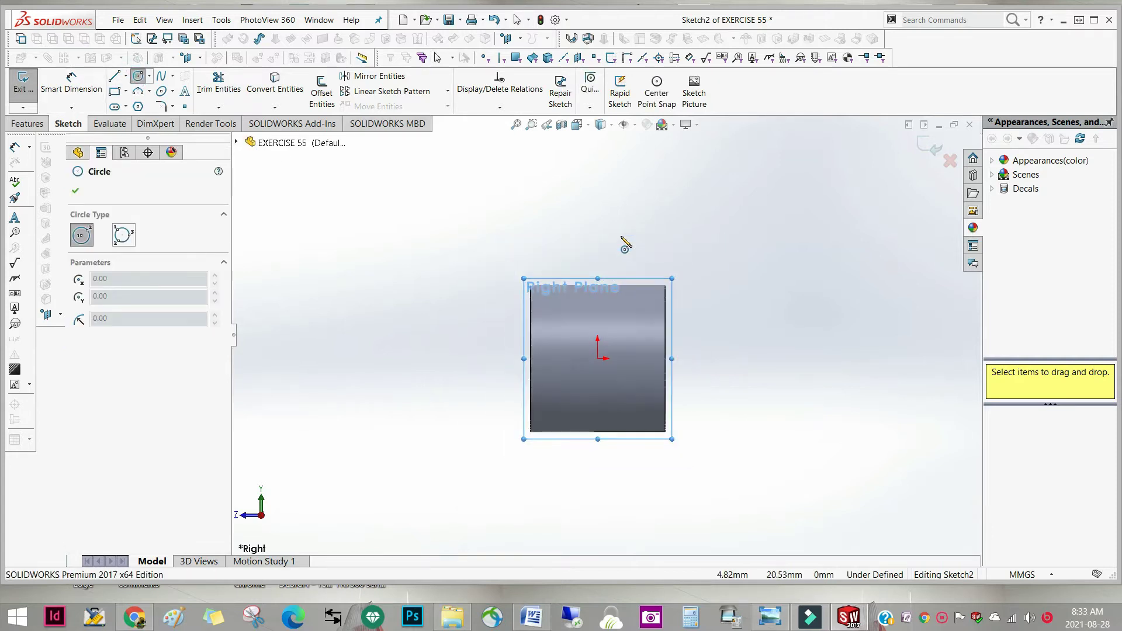
{"action": "left_click", "coordinate": [598, 193]}
{"action": "left_click", "coordinate": [632, 148]}
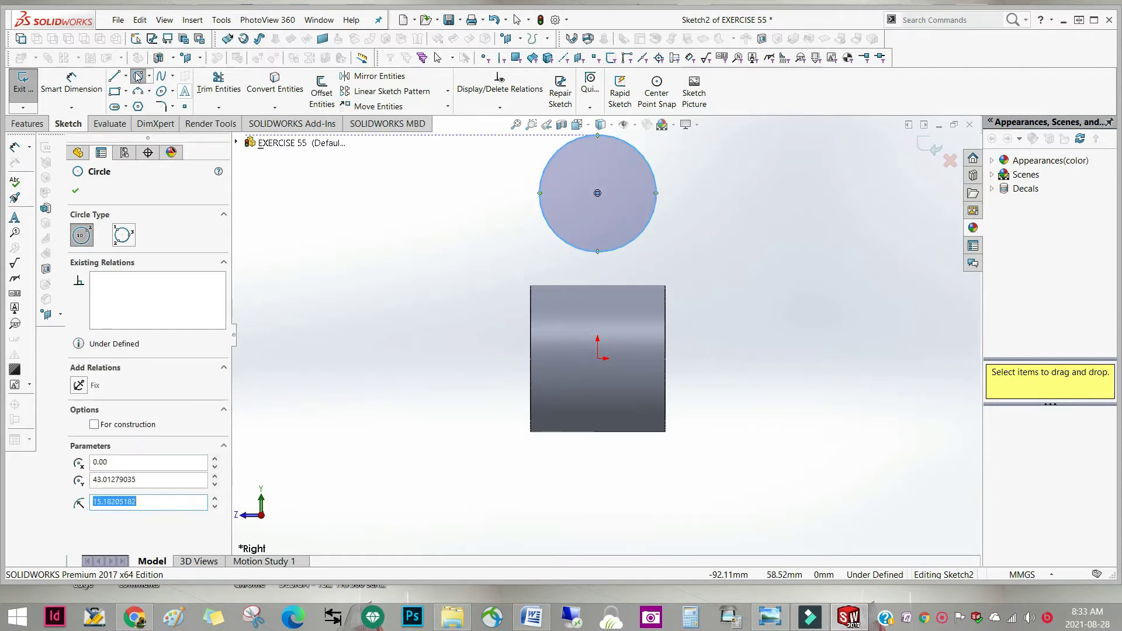
Step: Dimension the circle's diameter and set it to 9 mm
{"action": "left_click", "coordinate": [69, 82]}
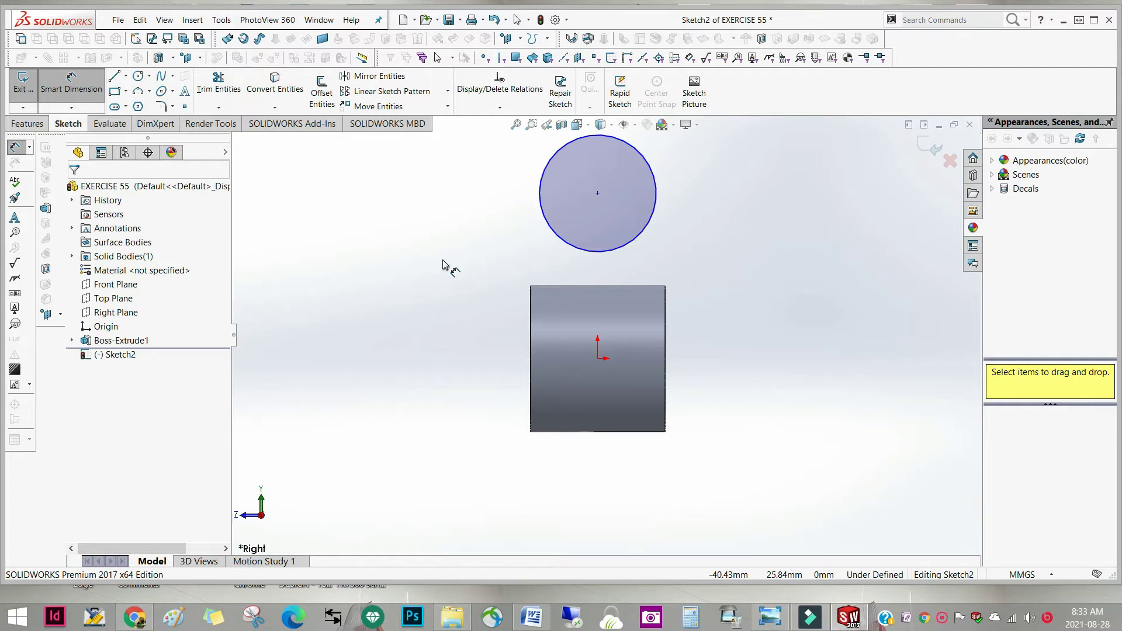
{"action": "left_click", "coordinate": [565, 239]}
{"action": "left_click", "coordinate": [508, 257]}
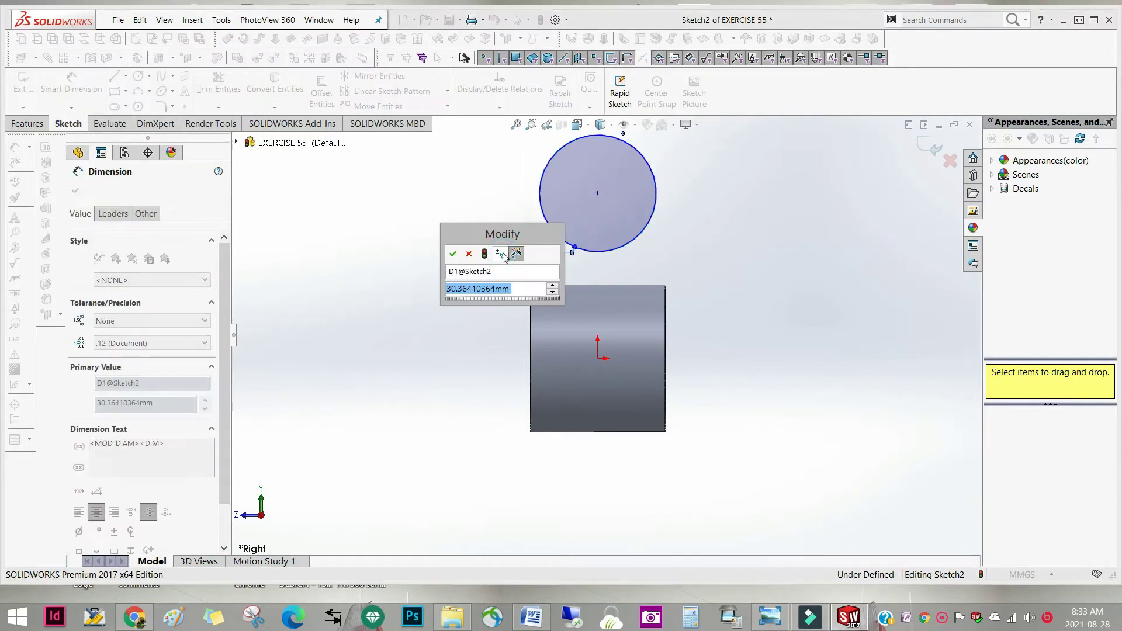
{"action": "type", "text": "9"}
{"action": "mouse_move", "coordinate": [517, 305]}
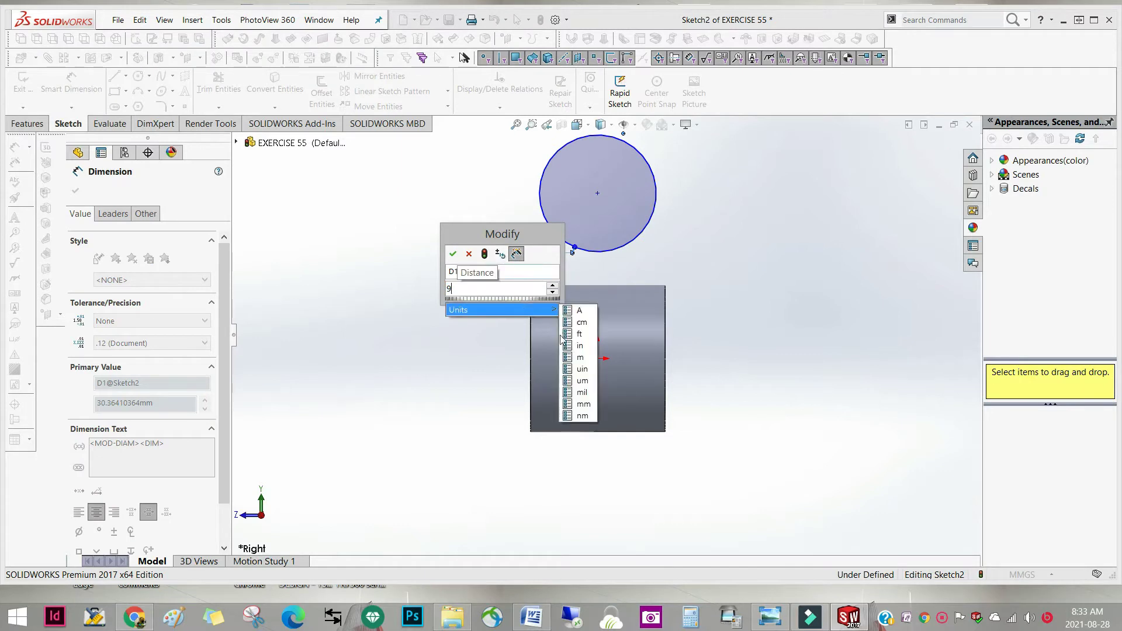
{"action": "left_click", "coordinate": [581, 404]}
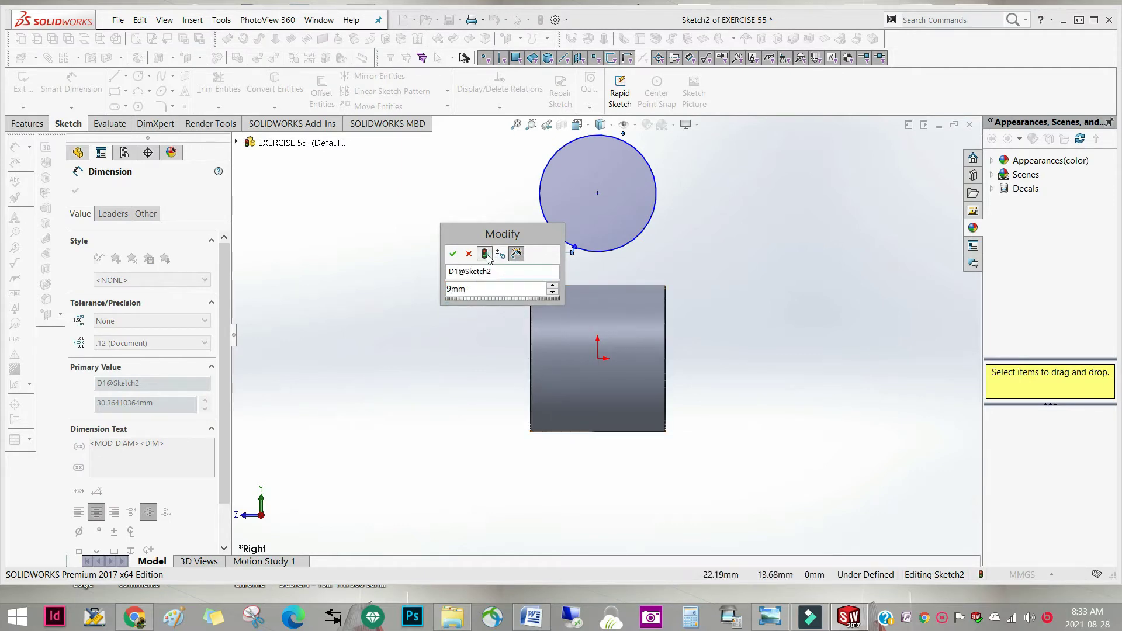
{"action": "left_click", "coordinate": [486, 255]}
{"action": "left_click", "coordinate": [453, 253]}
{"action": "left_click", "coordinate": [639, 240]}
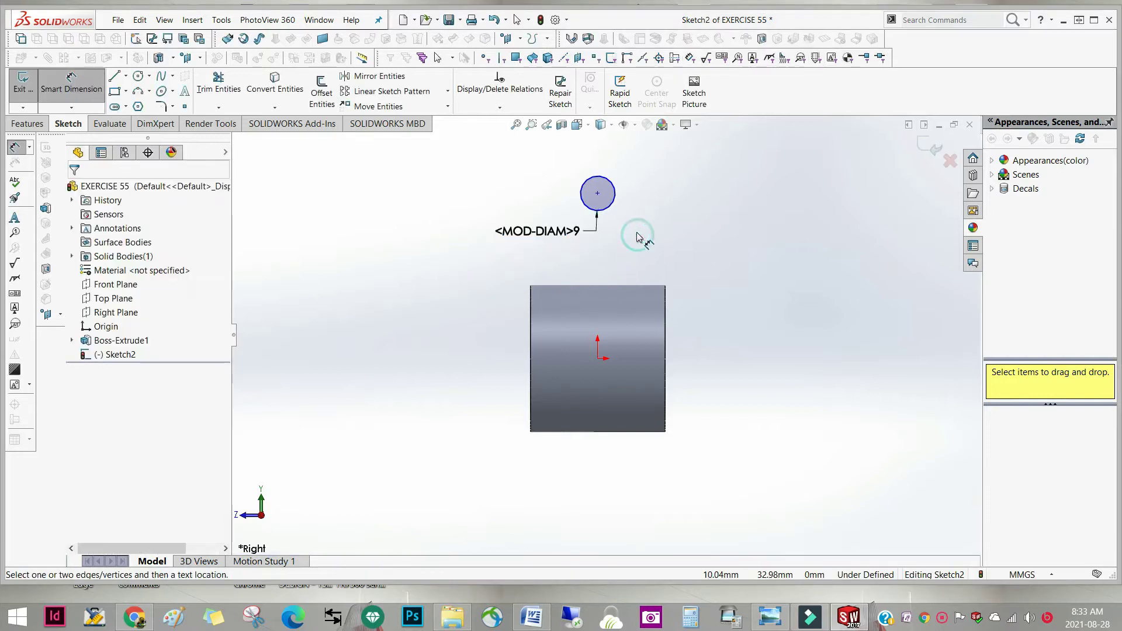
Step: Draw a larger circle of about 17.5 mm radius concentric with the 9 mm circle
{"action": "left_click", "coordinate": [138, 76]}
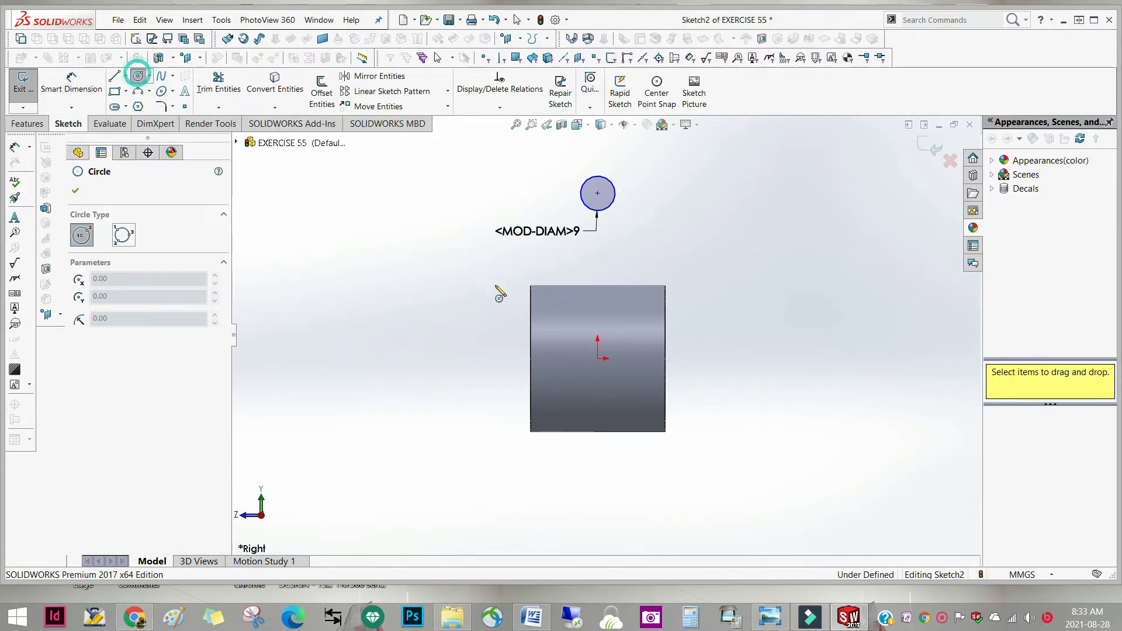
{"action": "left_click", "coordinate": [598, 193]}
{"action": "left_click", "coordinate": [660, 216]}
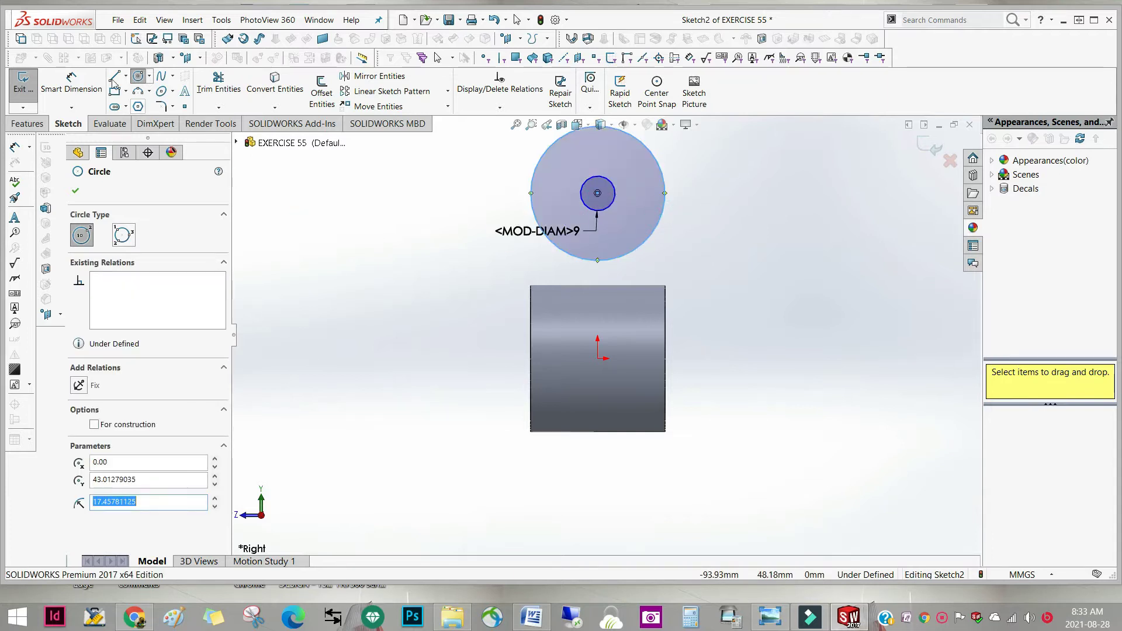
Step: Dimension the larger concentric circle's diameter and set it to 15 mm
{"action": "left_click", "coordinate": [68, 89]}
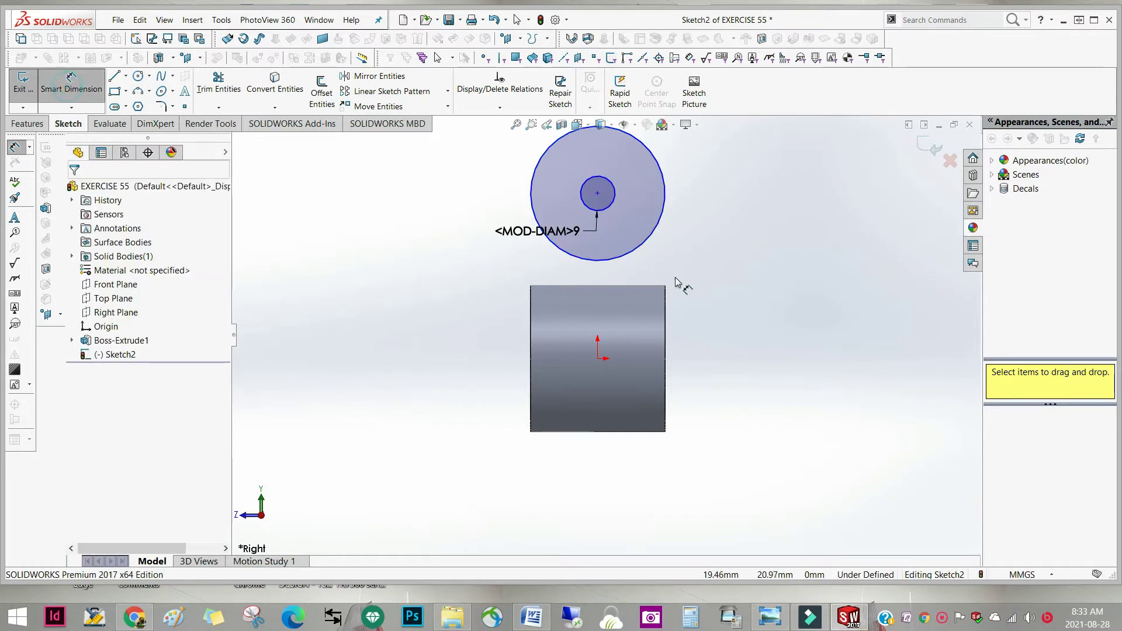
{"action": "left_click", "coordinate": [657, 232]}
{"action": "left_click", "coordinate": [760, 268]}
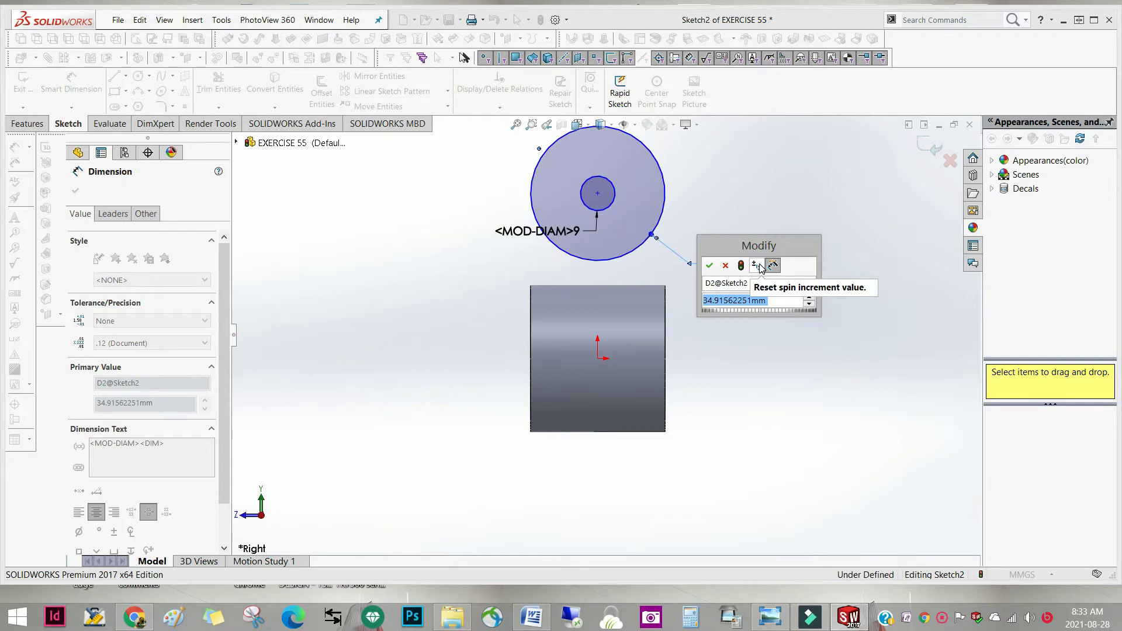
{"action": "type", "text": "15"}
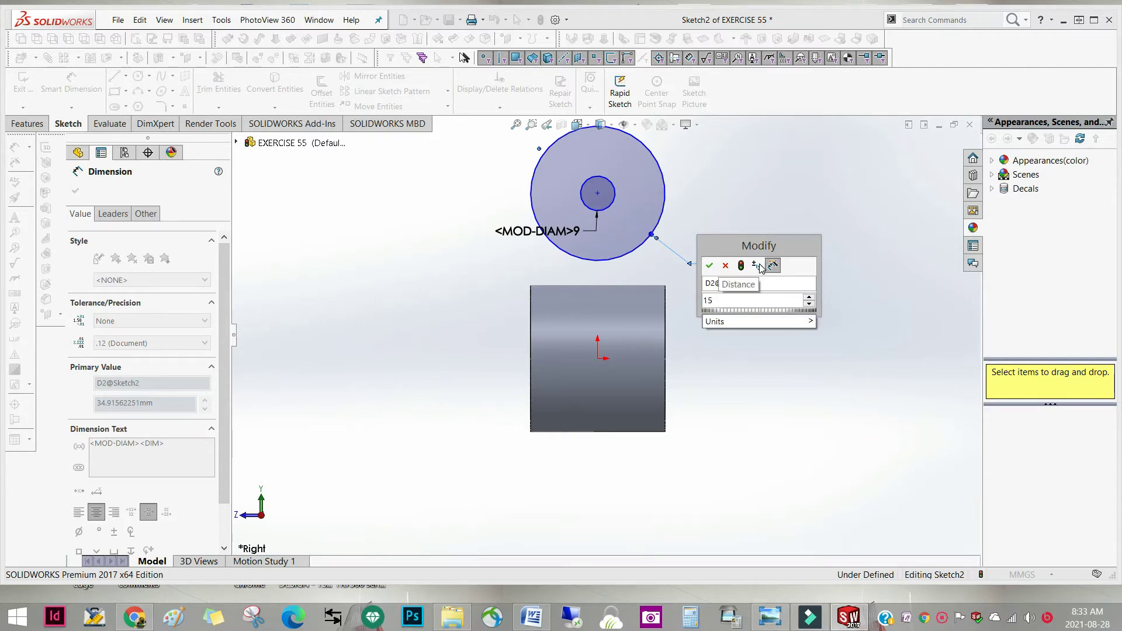
{"action": "mouse_move", "coordinate": [809, 321]}
{"action": "left_click", "coordinate": [835, 403]}
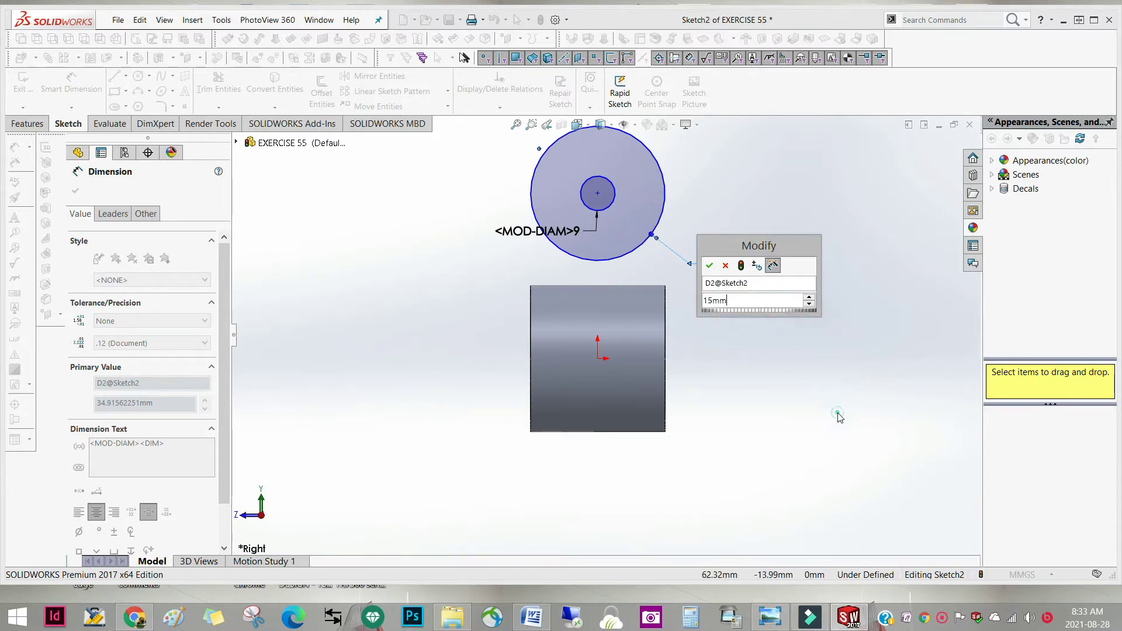
{"action": "left_click", "coordinate": [709, 266]}
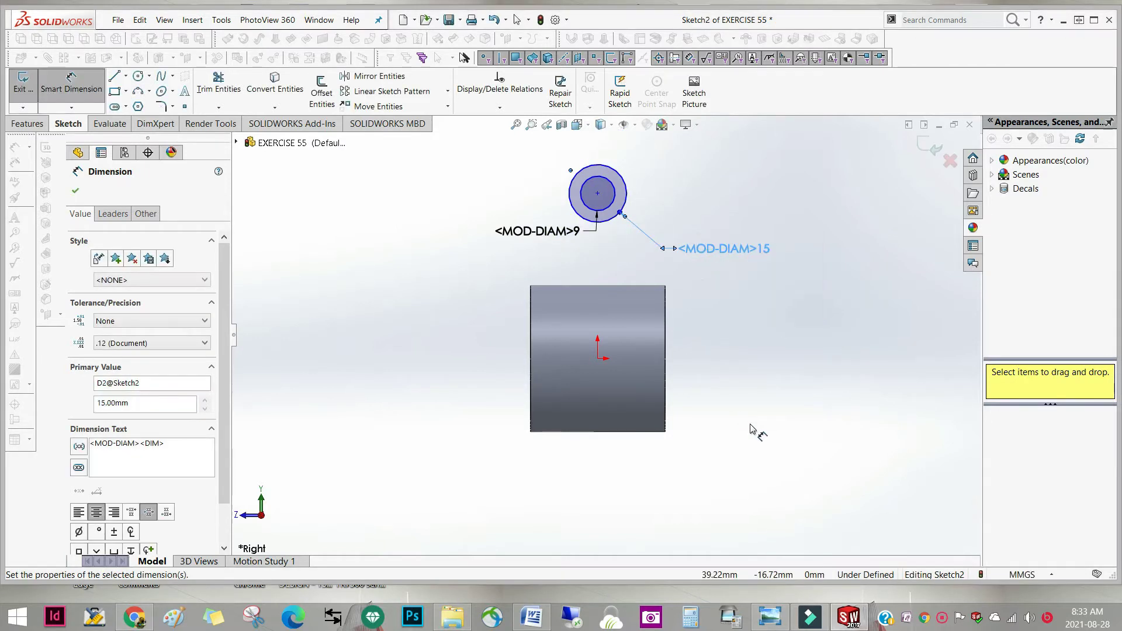
Step: Dimension the vertical distance between the circles' centre and the origin and set it to 26 mm
{"action": "left_click", "coordinate": [598, 193]}
{"action": "left_click", "coordinate": [600, 359]}
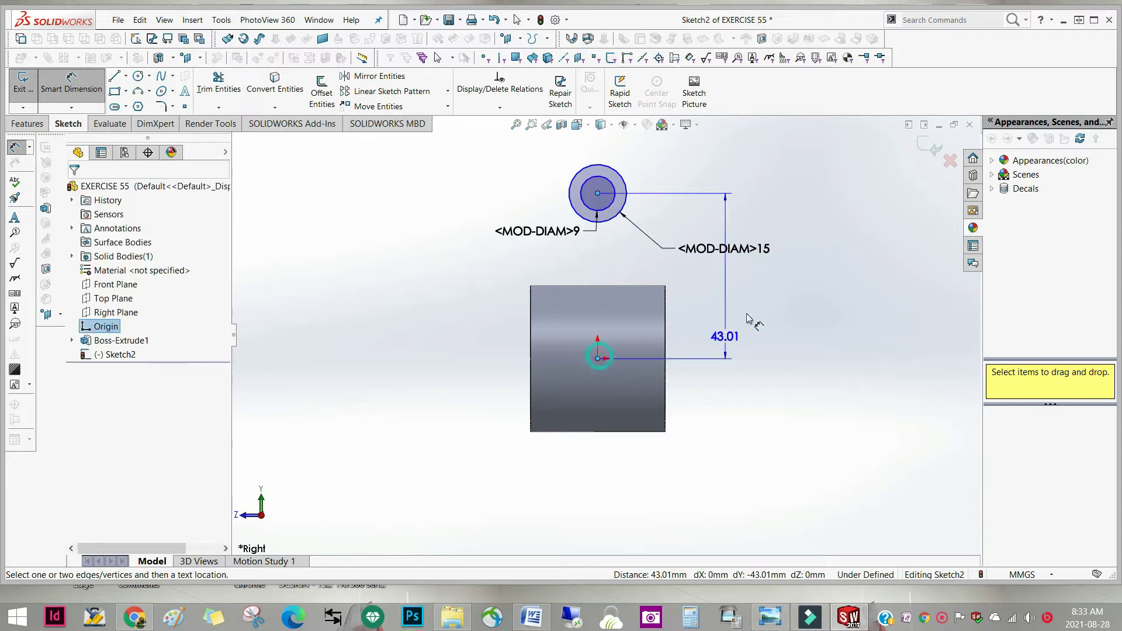
{"action": "left_click", "coordinate": [791, 283]}
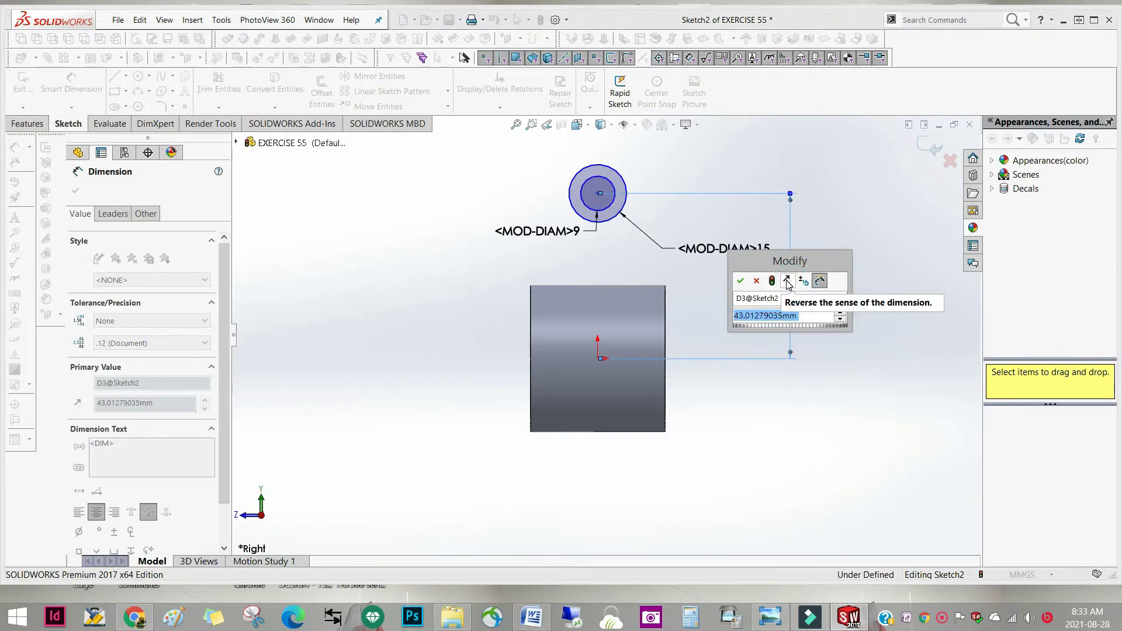
{"action": "type", "text": "2"}
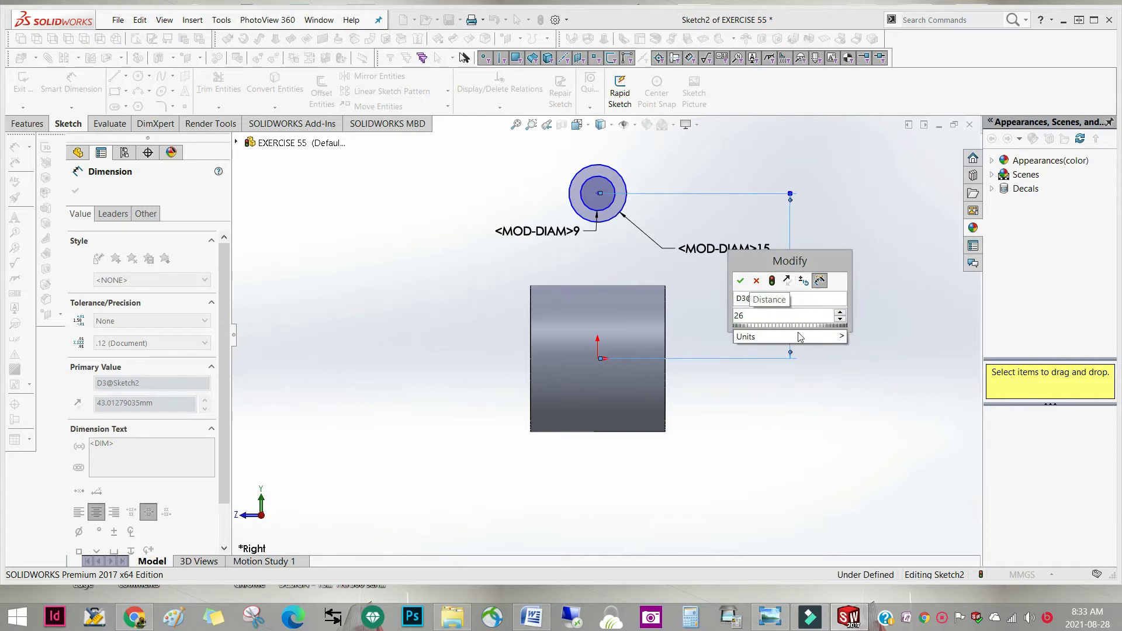
{"action": "type", "text": "6"}
{"action": "mouse_move", "coordinate": [840, 337]}
{"action": "left_click", "coordinate": [869, 432]}
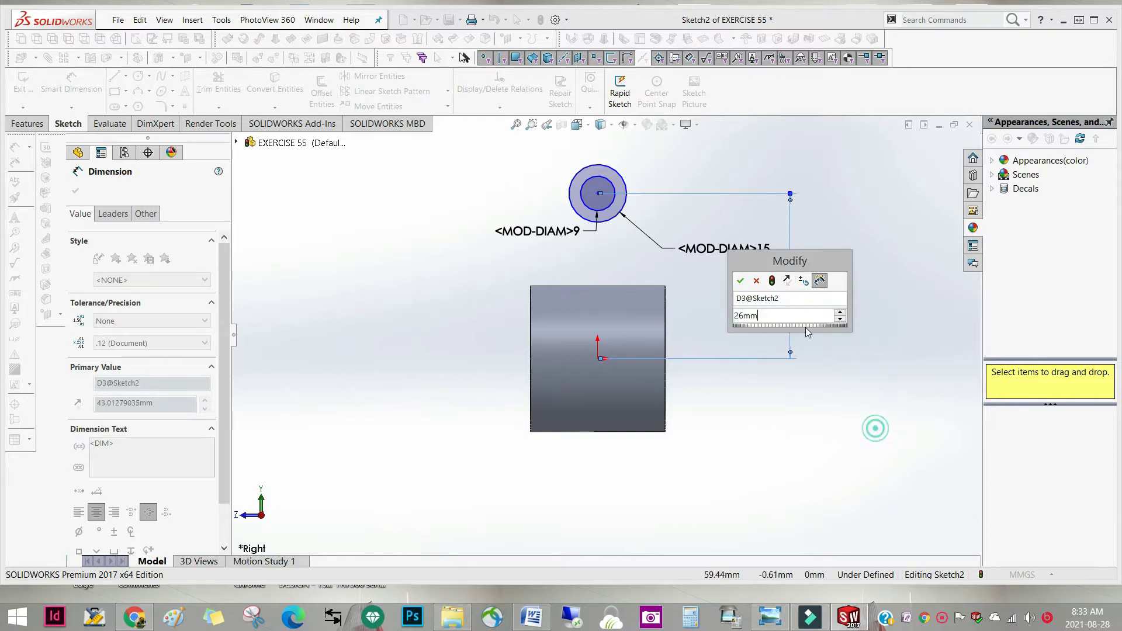
{"action": "left_click", "coordinate": [772, 282]}
{"action": "left_click", "coordinate": [740, 281]}
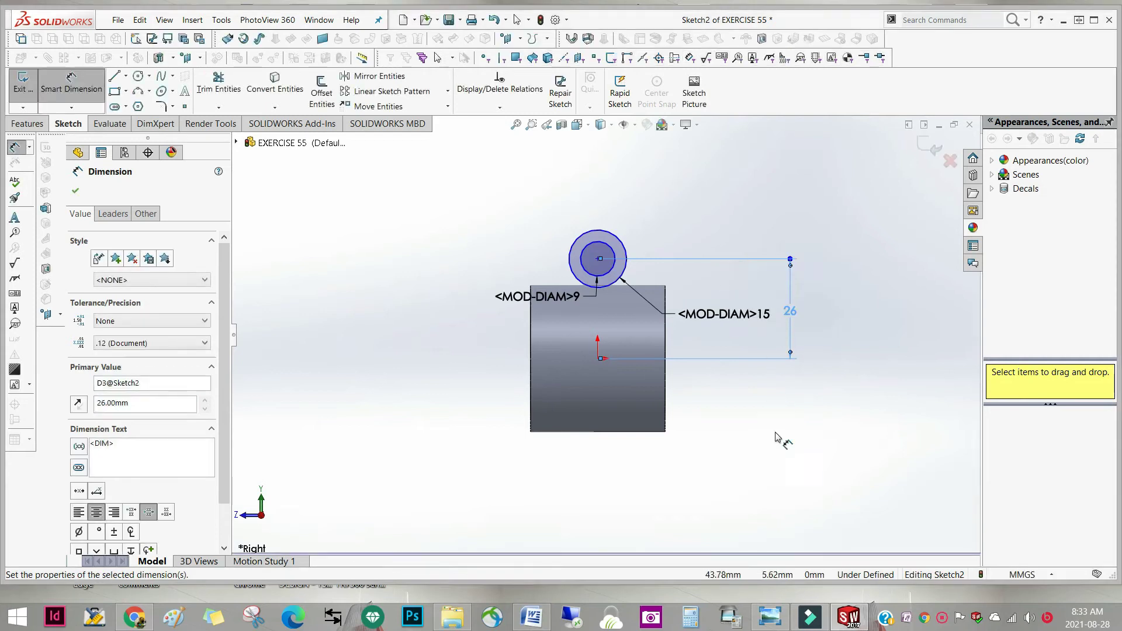
Step: Set the vertical distance between the concentric circles' centre and the origin to 35 mm
{"action": "mouse_move", "coordinate": [761, 438]}
{"action": "middle_mouse_down"}
{"action": "mouse_move", "coordinate": [797, 316]}
{"action": "mouse_move", "coordinate": [736, 383]}
{"action": "mouse_move", "coordinate": [739, 494]}
{"action": "mouse_move", "coordinate": [683, 449]}
{"action": "mouse_move", "coordinate": [728, 432]}
{"action": "middle_mouse_up"}
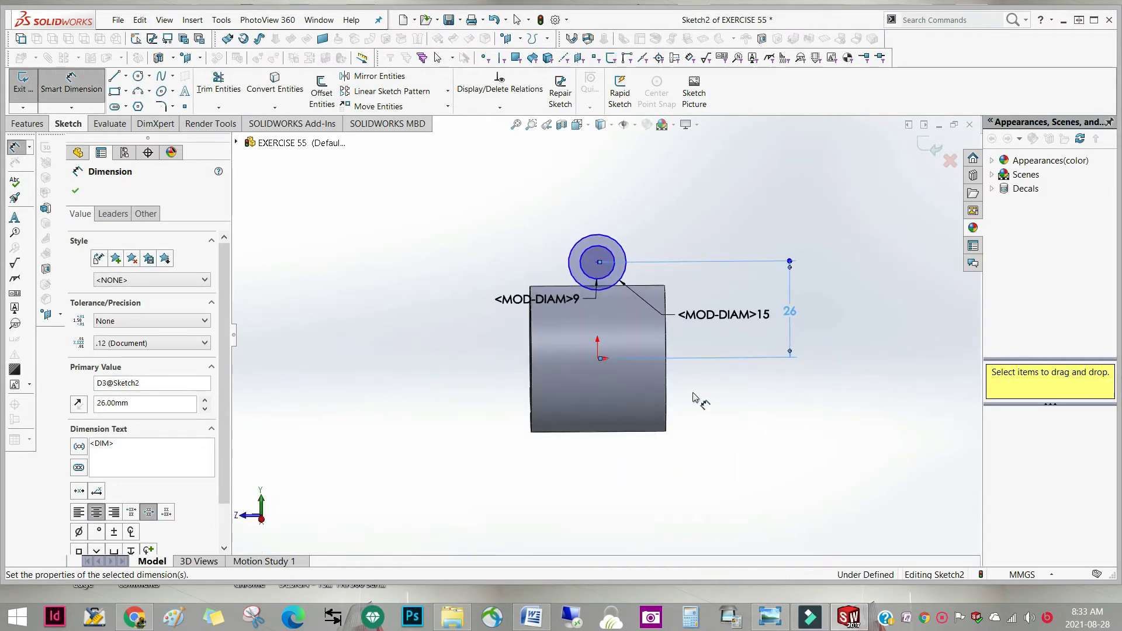
{"action": "left_click", "coordinate": [578, 124]}
{"action": "left_click", "coordinate": [642, 192]}
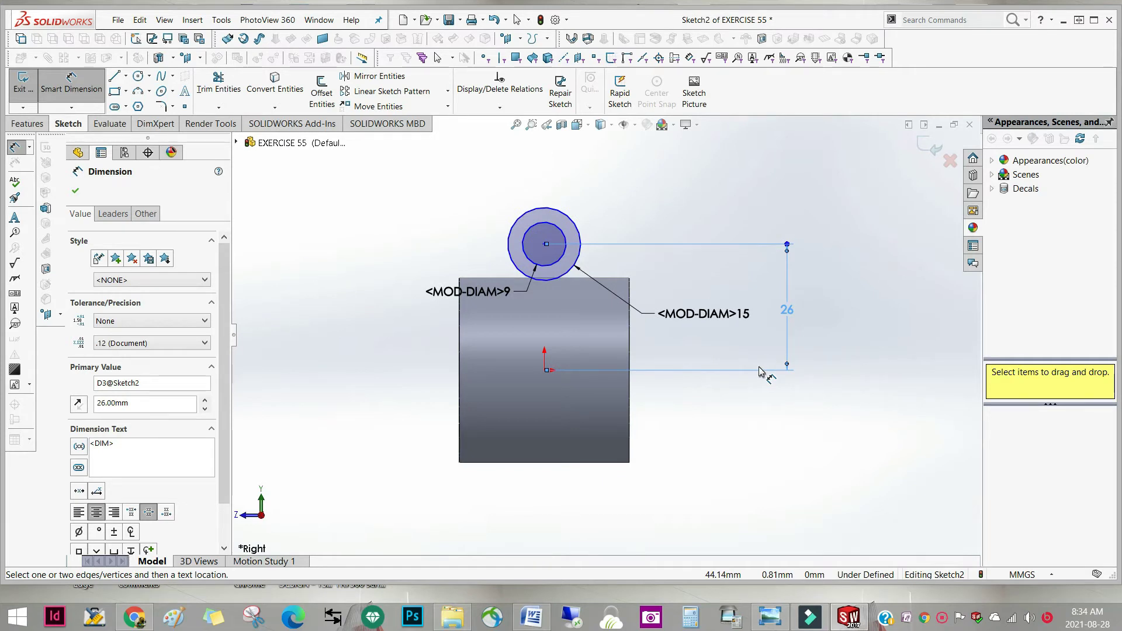
{"action": "left_click", "coordinate": [787, 312]}
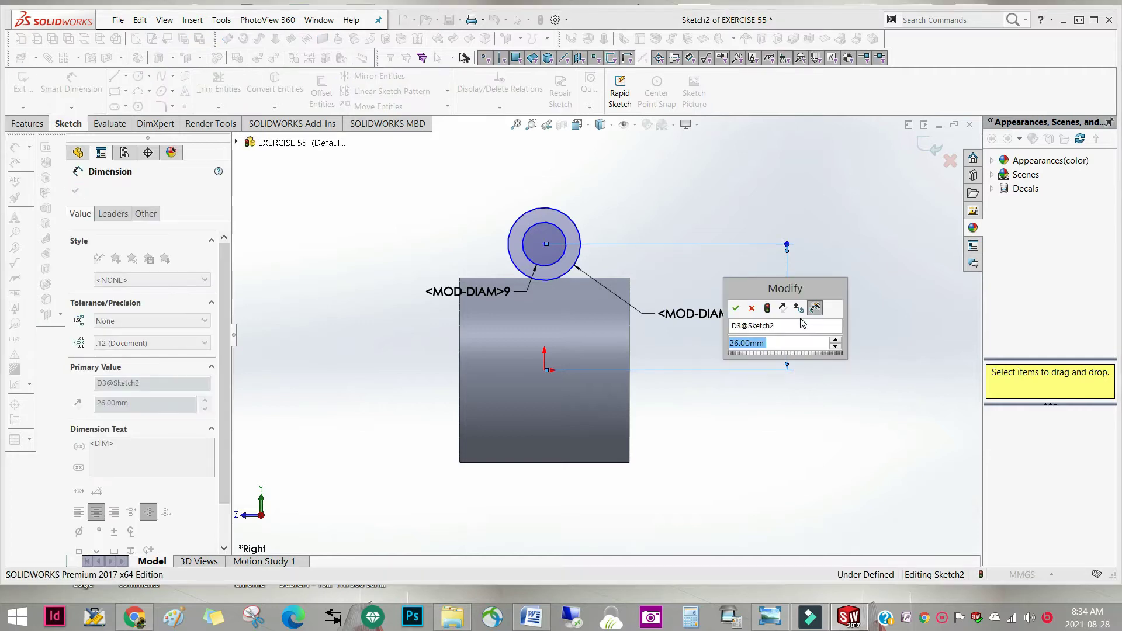
{"action": "type", "text": "35"}
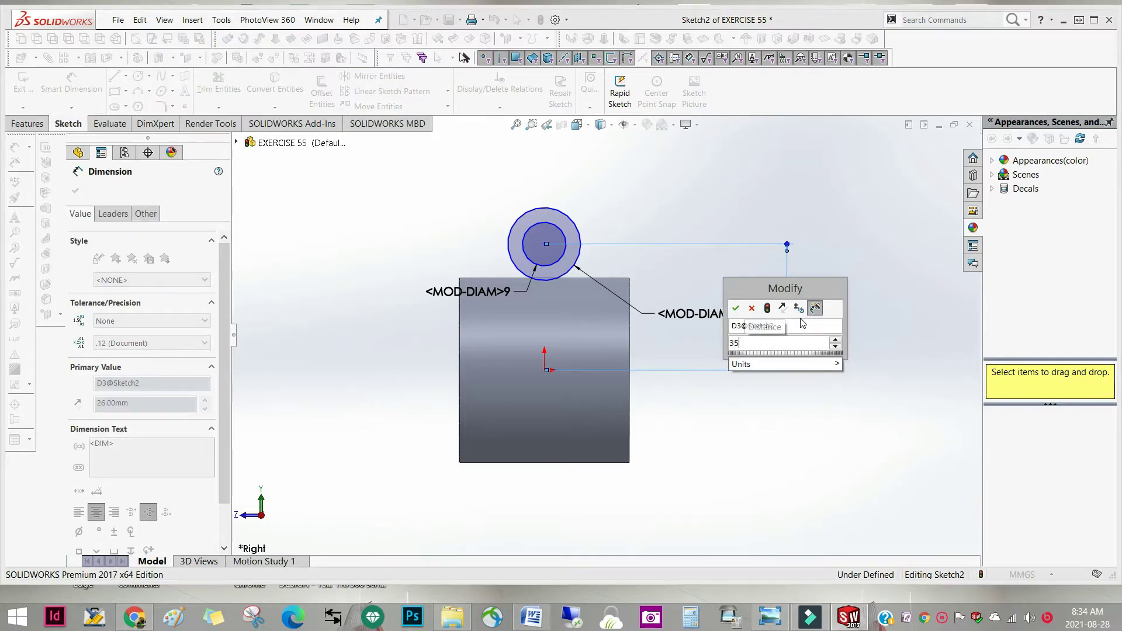
{"action": "mouse_move", "coordinate": [812, 366]}
{"action": "left_click", "coordinate": [864, 458]}
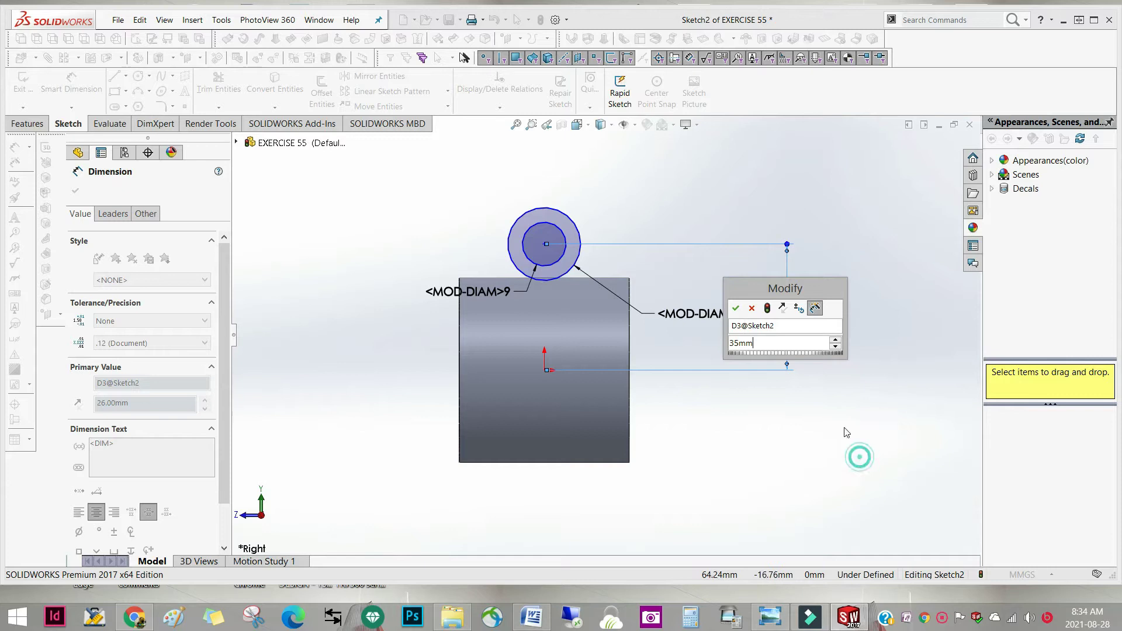
{"action": "left_click", "coordinate": [736, 308]}
Step: Extrude the ring between the 9 mm and 15 mm circles 19 mm with the Mid Plane end condition, merging the result
{"action": "mouse_move", "coordinate": [717, 406]}
{"action": "middle_mouse_down"}
{"action": "mouse_move", "coordinate": [769, 451]}
{"action": "mouse_move", "coordinate": [746, 439]}
{"action": "mouse_move", "coordinate": [756, 476]}
{"action": "mouse_move", "coordinate": [754, 460]}
{"action": "middle_mouse_up"}
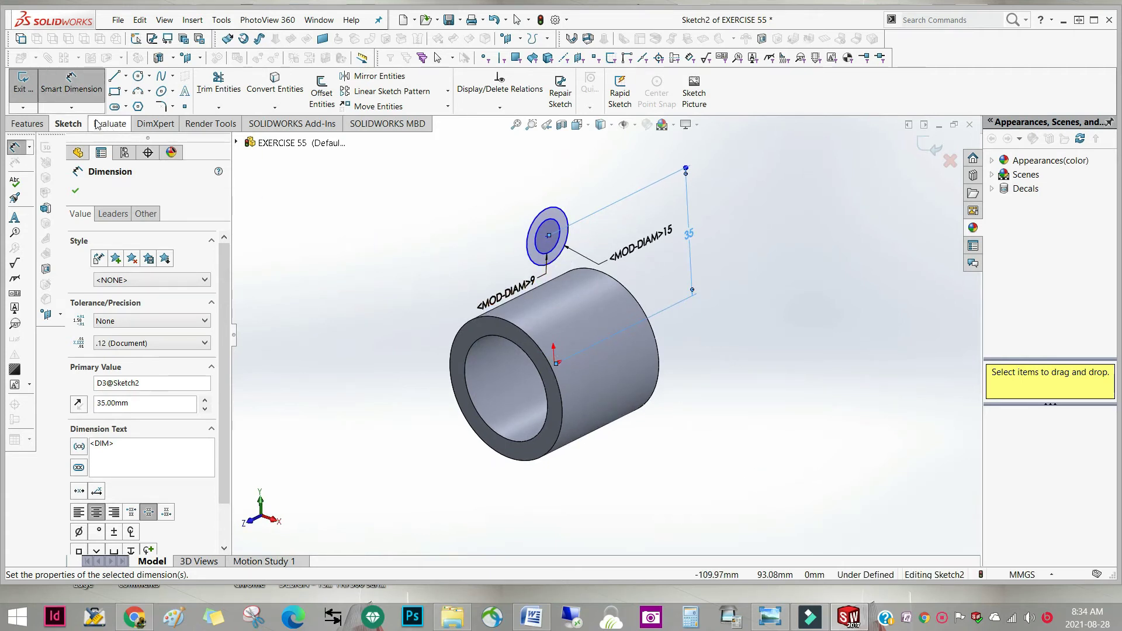
{"action": "left_click", "coordinate": [35, 124]}
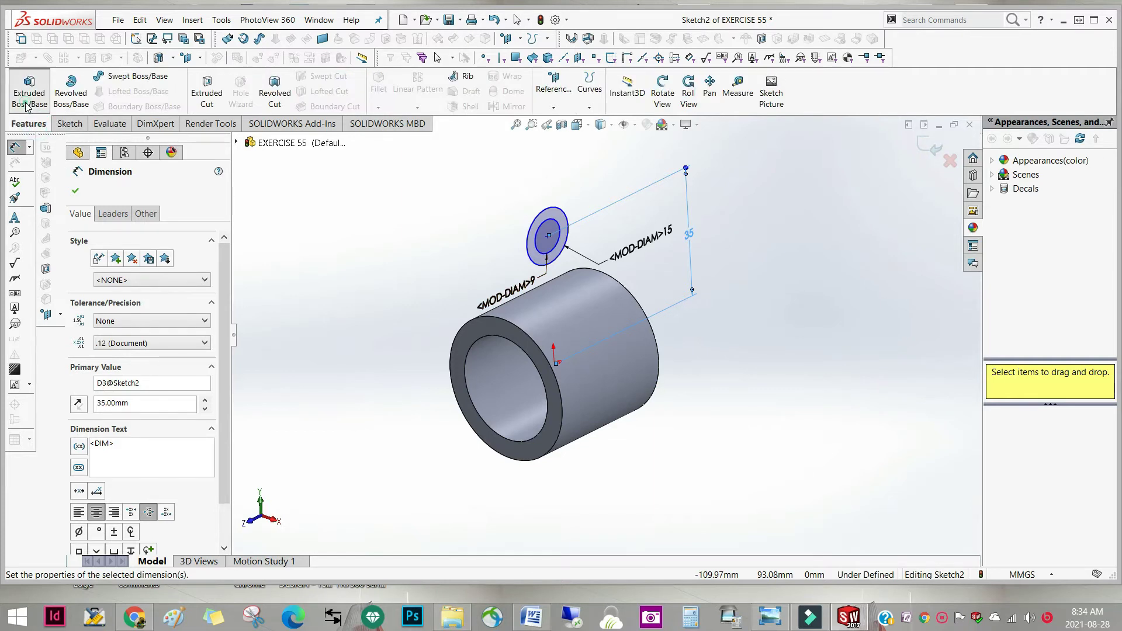
{"action": "left_click", "coordinate": [29, 91]}
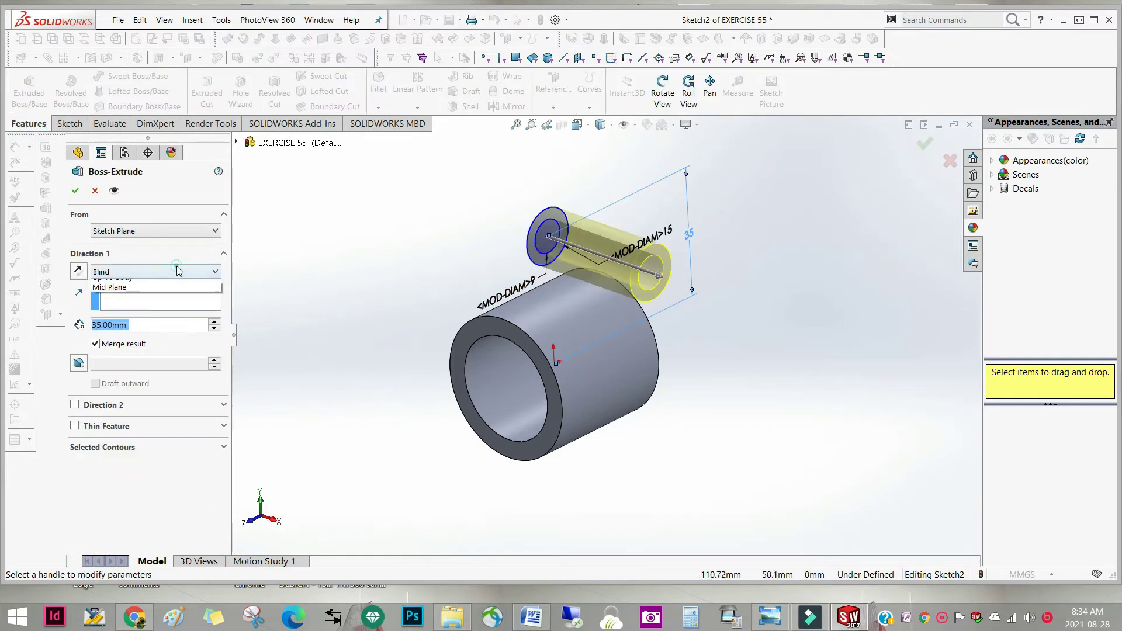
{"action": "left_click", "coordinate": [152, 271]}
{"action": "left_click", "coordinate": [151, 343]}
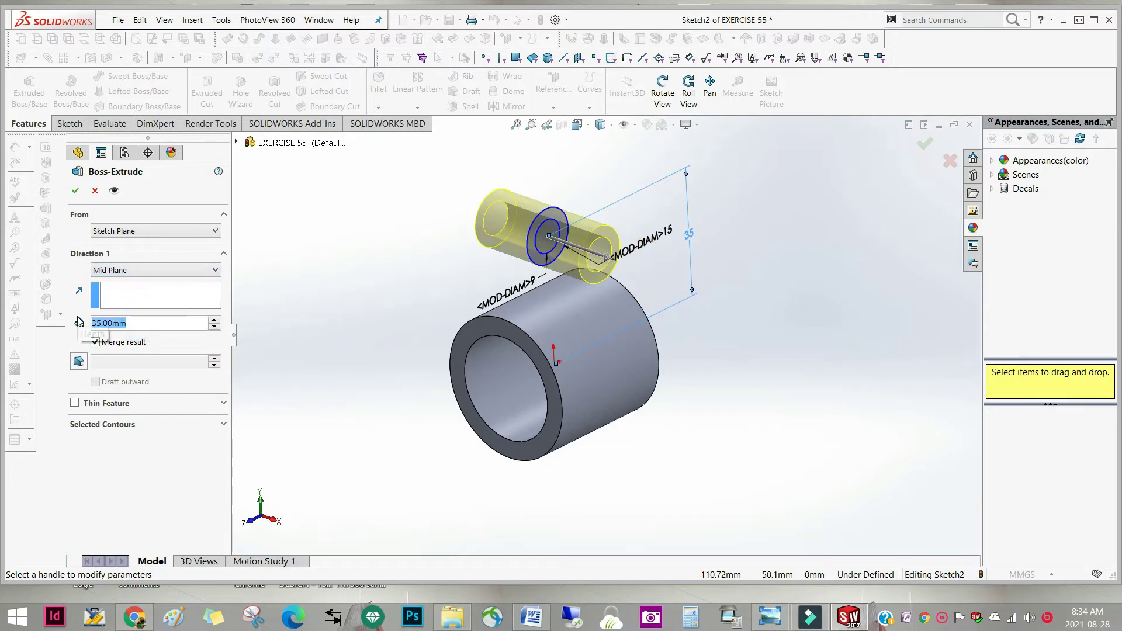
{"action": "type", "text": "19"}
{"action": "left_click", "coordinate": [305, 362]}
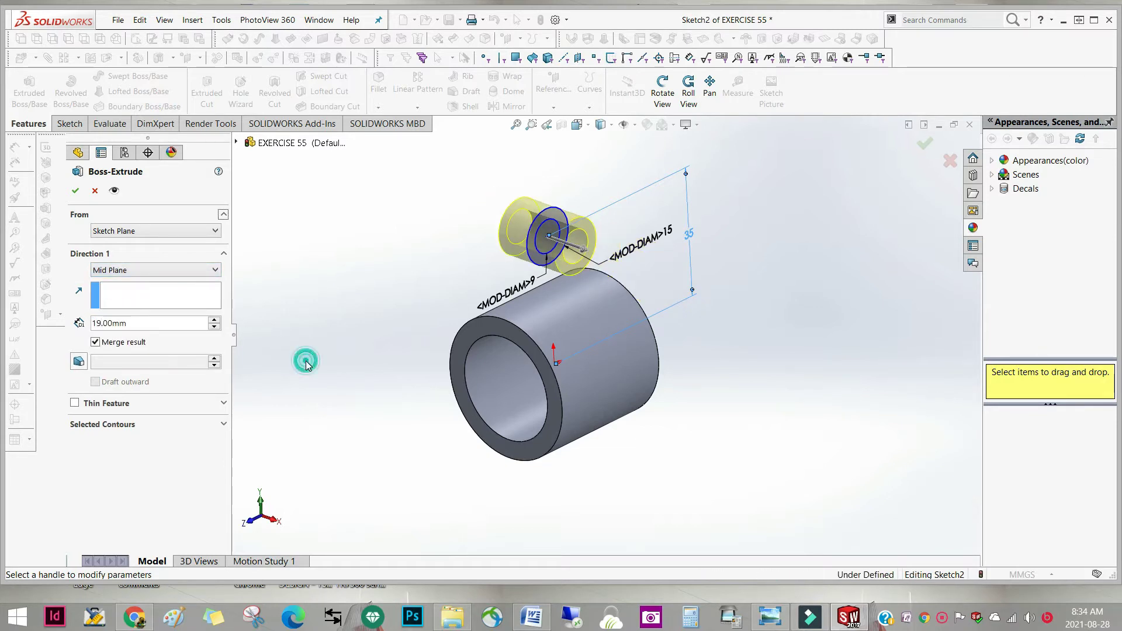
{"action": "left_click", "coordinate": [75, 192]}
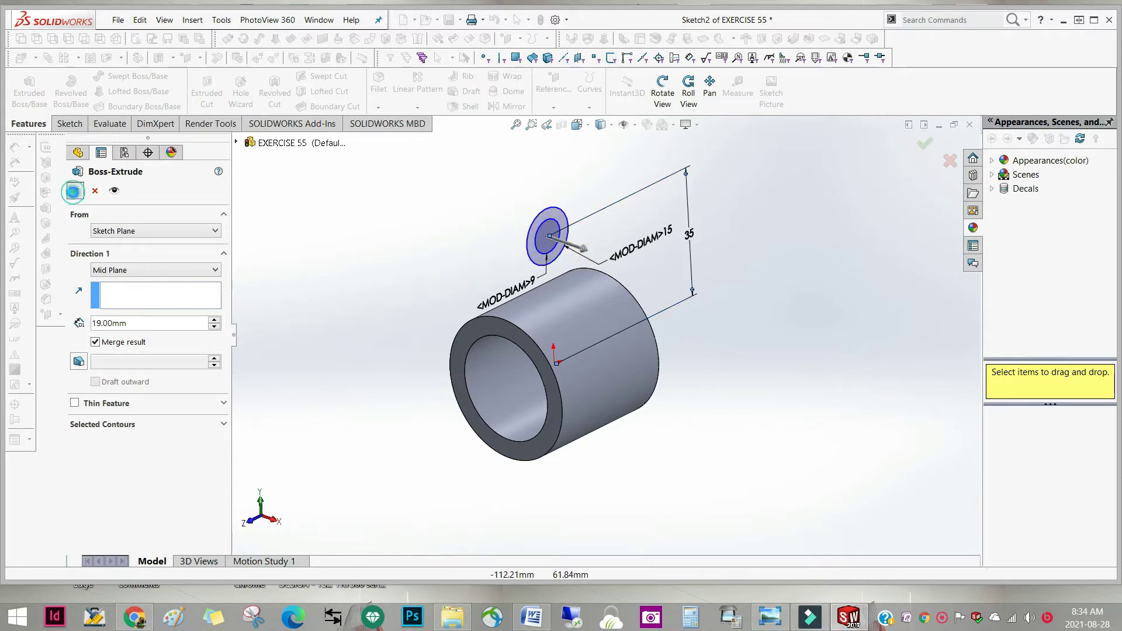
{"action": "middle_click_drag", "start_coordinate": [383, 354], "coordinate": [386, 447]}
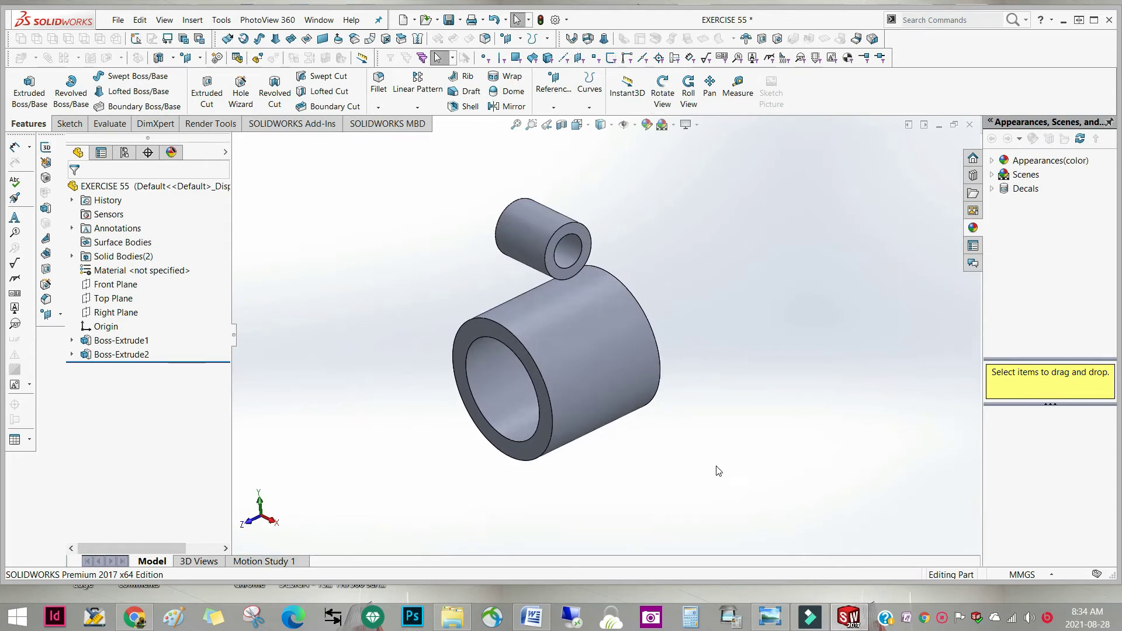
{"action": "middle_click_drag", "start_coordinate": [719, 471], "coordinate": [716, 456]}
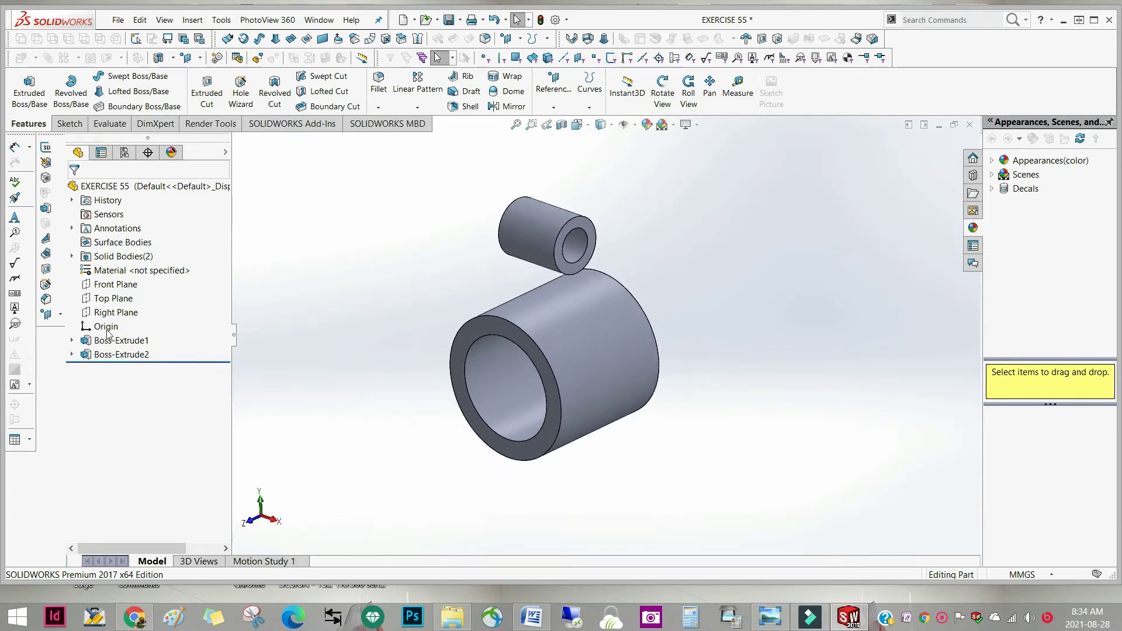
{"action": "left_click", "coordinate": [116, 286]}
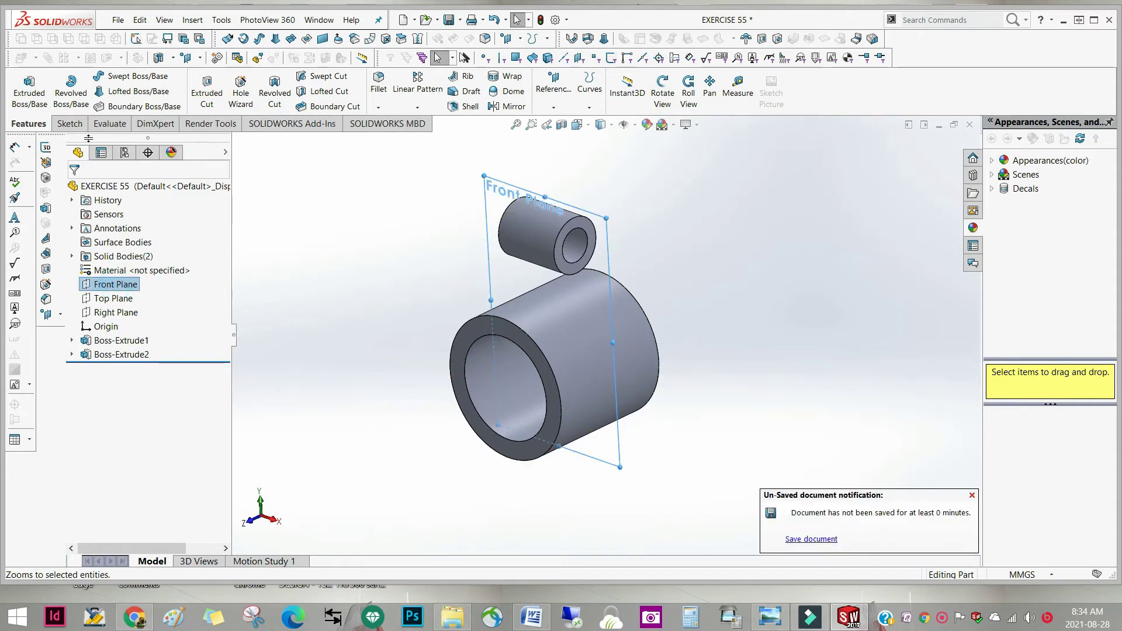
{"action": "left_click", "coordinate": [69, 124]}
{"action": "left_click", "coordinate": [22, 88]}
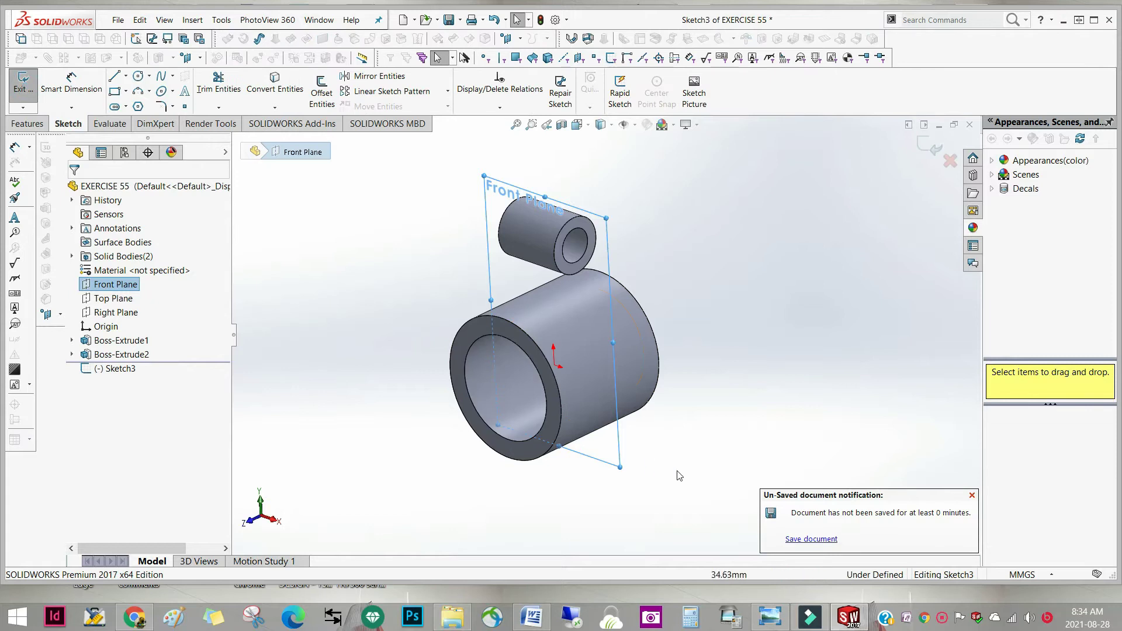
Step: Save the document, rebuilding it before saving
{"action": "left_click", "coordinate": [810, 539]}
{"action": "left_click", "coordinate": [635, 314]}
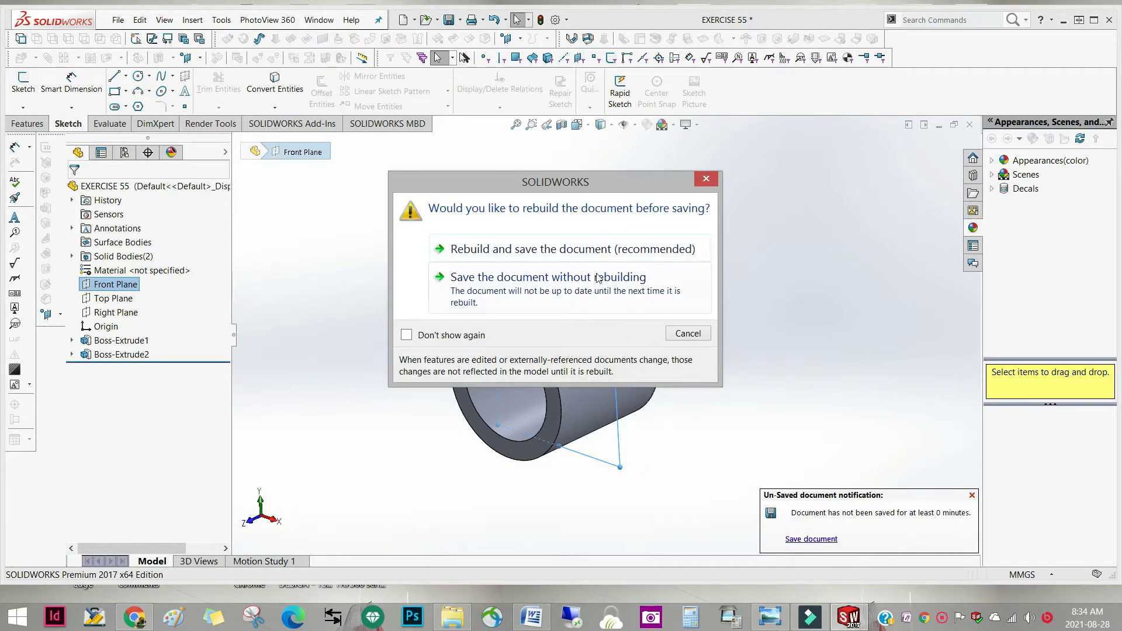
{"action": "left_click", "coordinate": [596, 249]}
Step: Sketch a line about 22 mm long on the Front Plane from the small tube's lower corner to the large ring's outer edge
{"action": "middle_click_drag", "start_coordinate": [666, 442], "coordinate": [708, 434]}
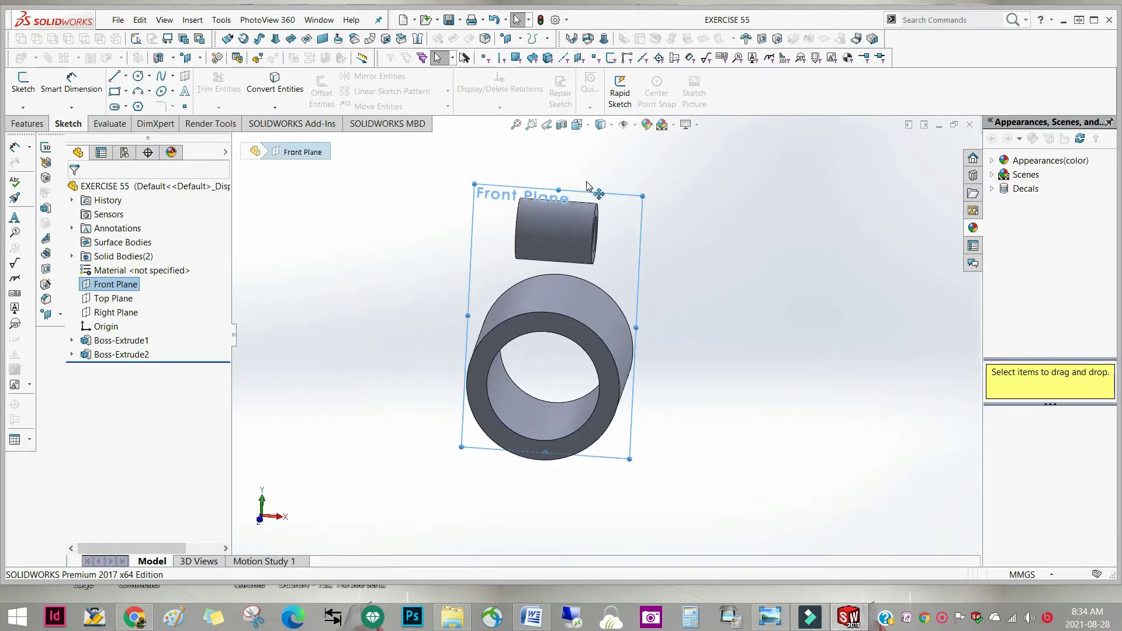
{"action": "left_click", "coordinate": [577, 124]}
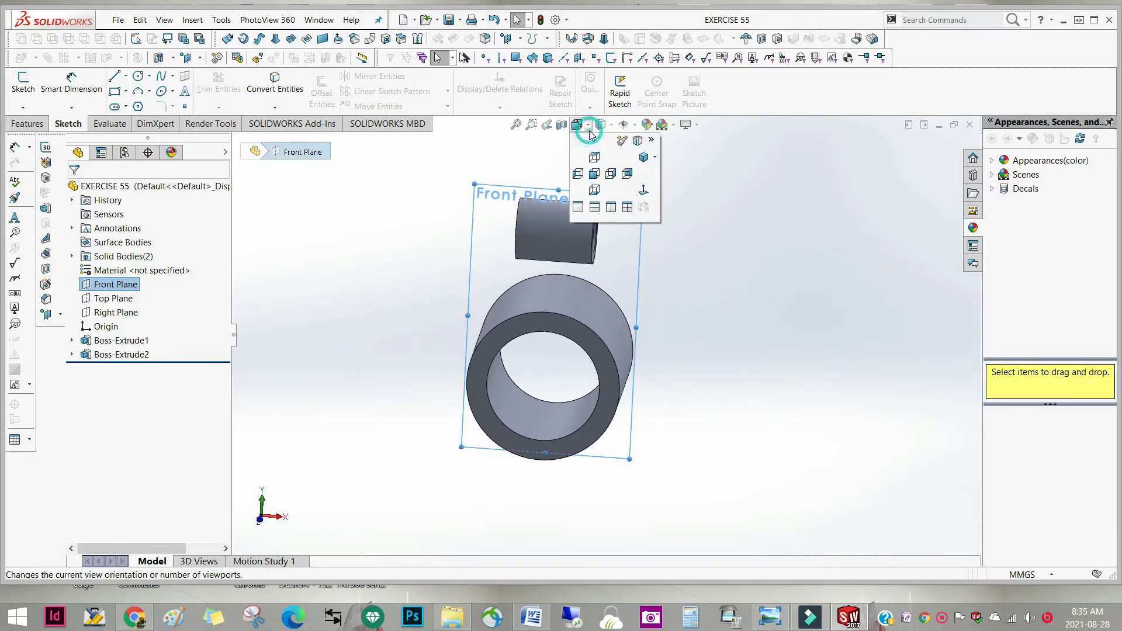
{"action": "left_click", "coordinate": [641, 195]}
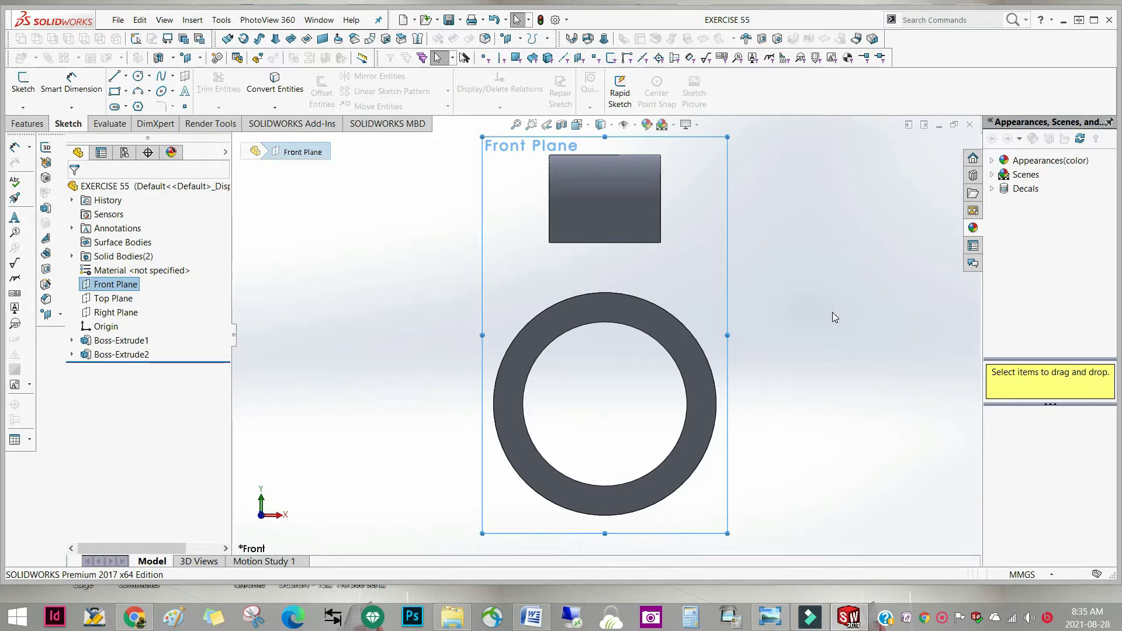
{"action": "left_click", "coordinate": [115, 76]}
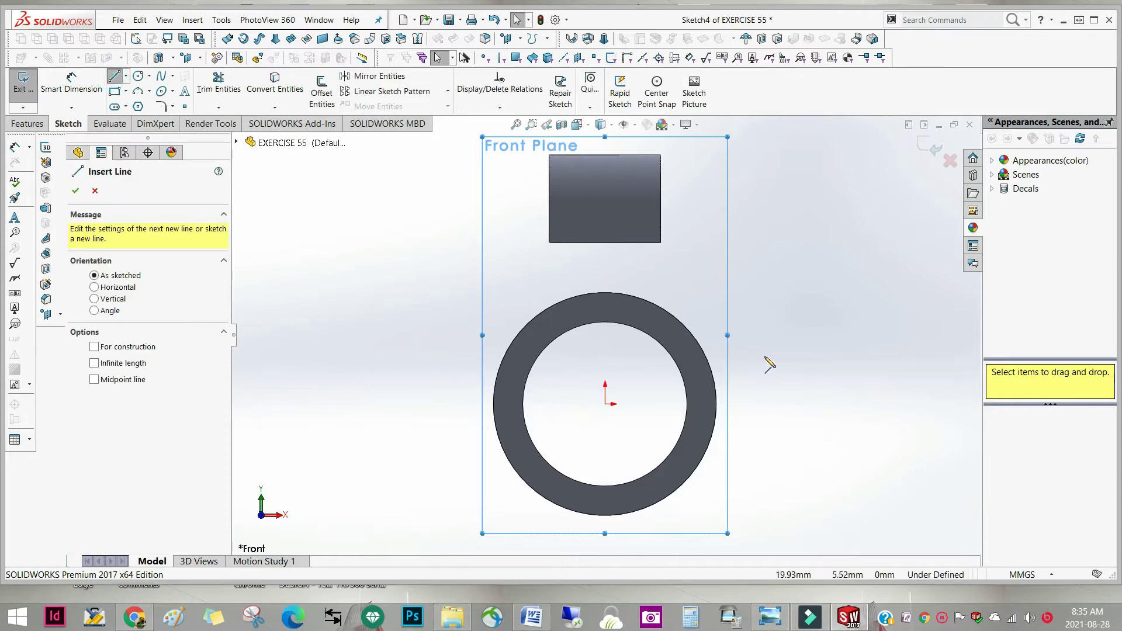
{"action": "left_click", "coordinate": [662, 243]}
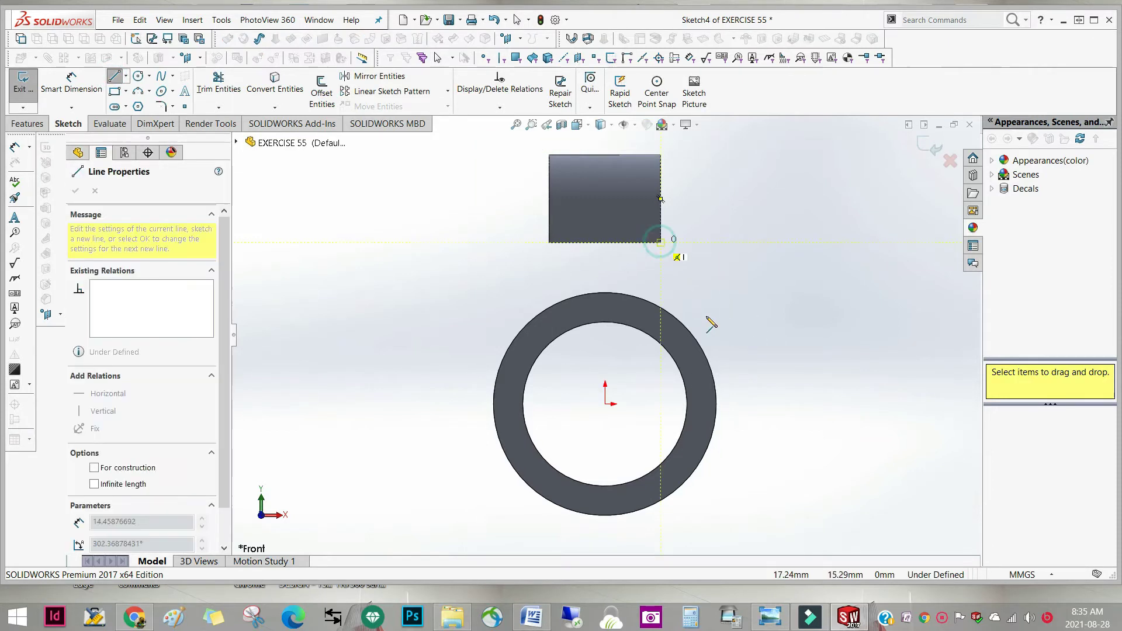
{"action": "left_click", "coordinate": [710, 364]}
{"action": "right_click", "coordinate": [715, 369]}
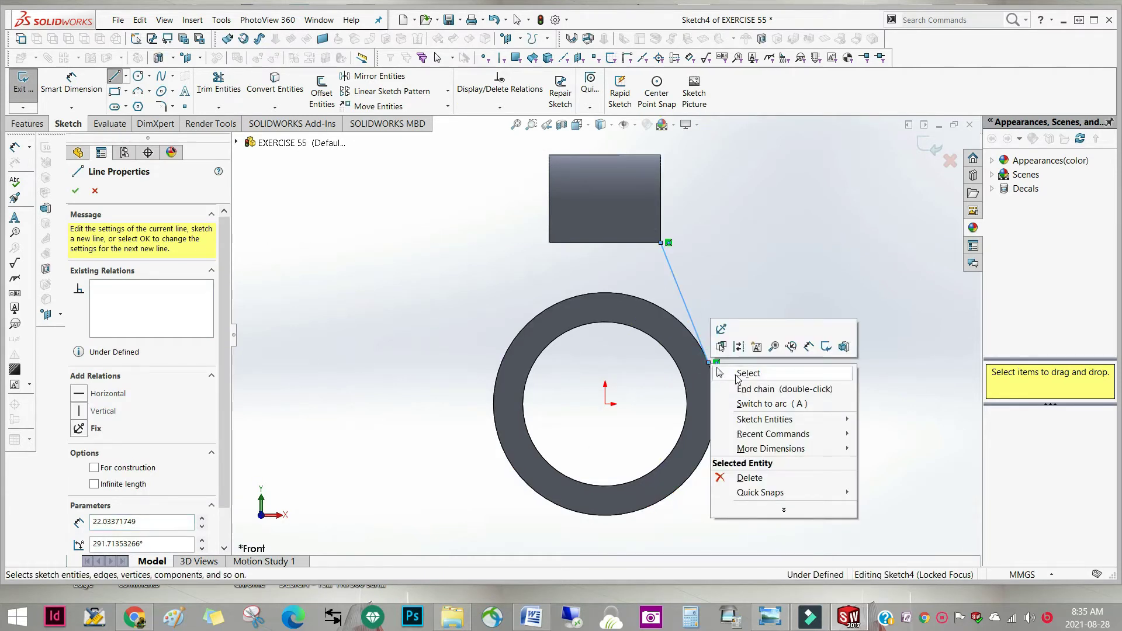
{"action": "left_click", "coordinate": [737, 374]}
Step: Delete the slanted line and exit the Front Plane sketch, discarding its changes
{"action": "middle_click_drag", "start_coordinate": [767, 324], "coordinate": [743, 320]}
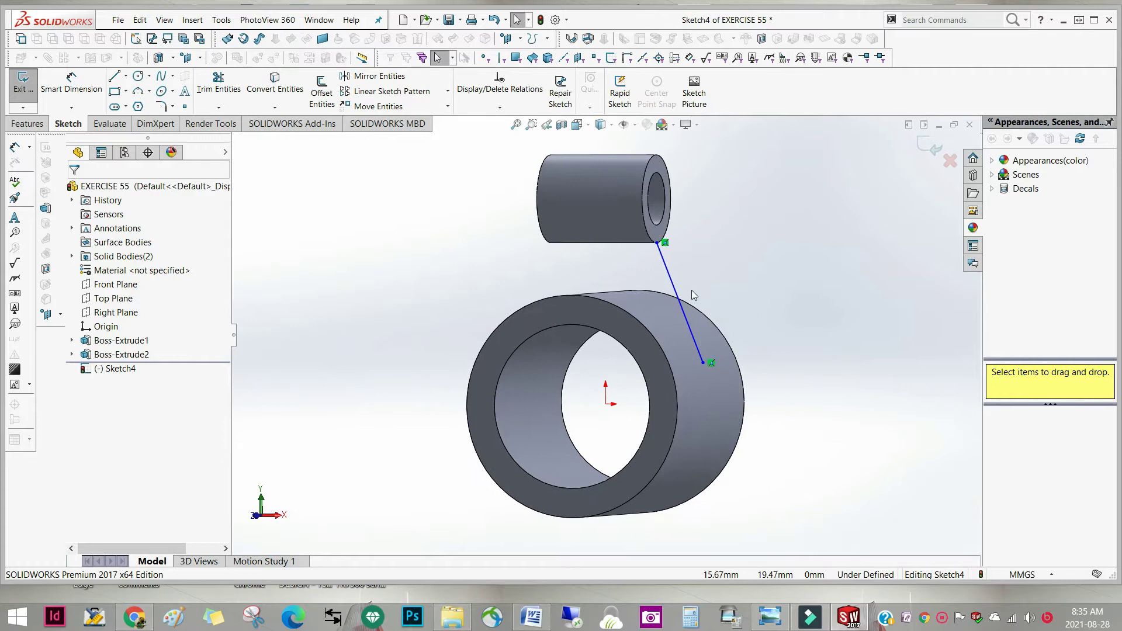
{"action": "right_click", "coordinate": [672, 284]}
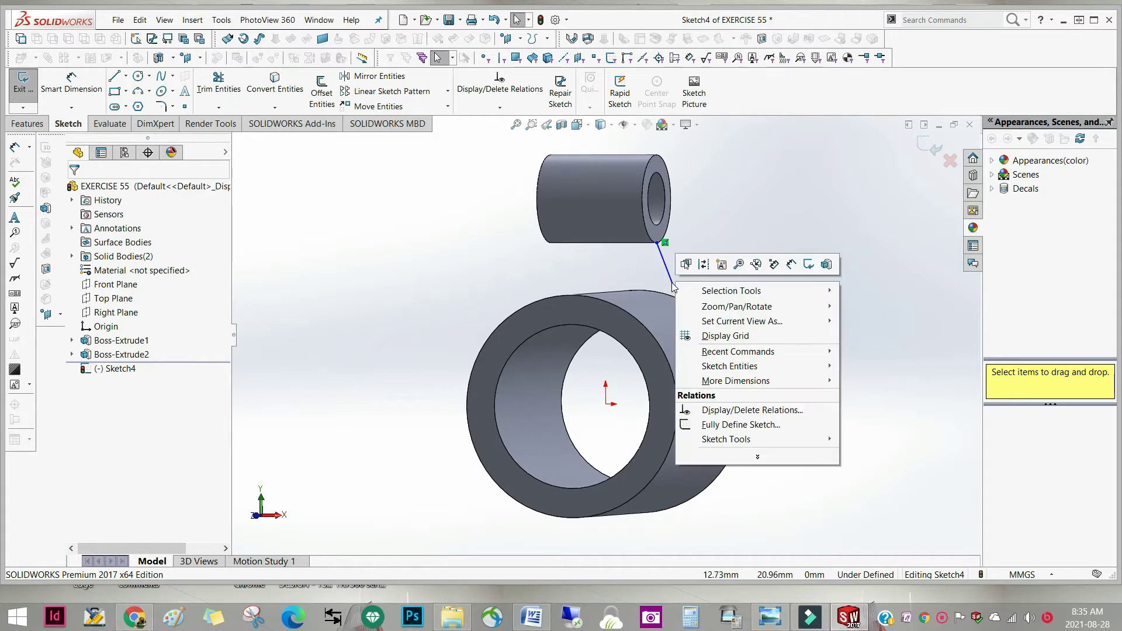
{"action": "left_click", "coordinate": [670, 285]}
{"action": "right_click", "coordinate": [671, 278]}
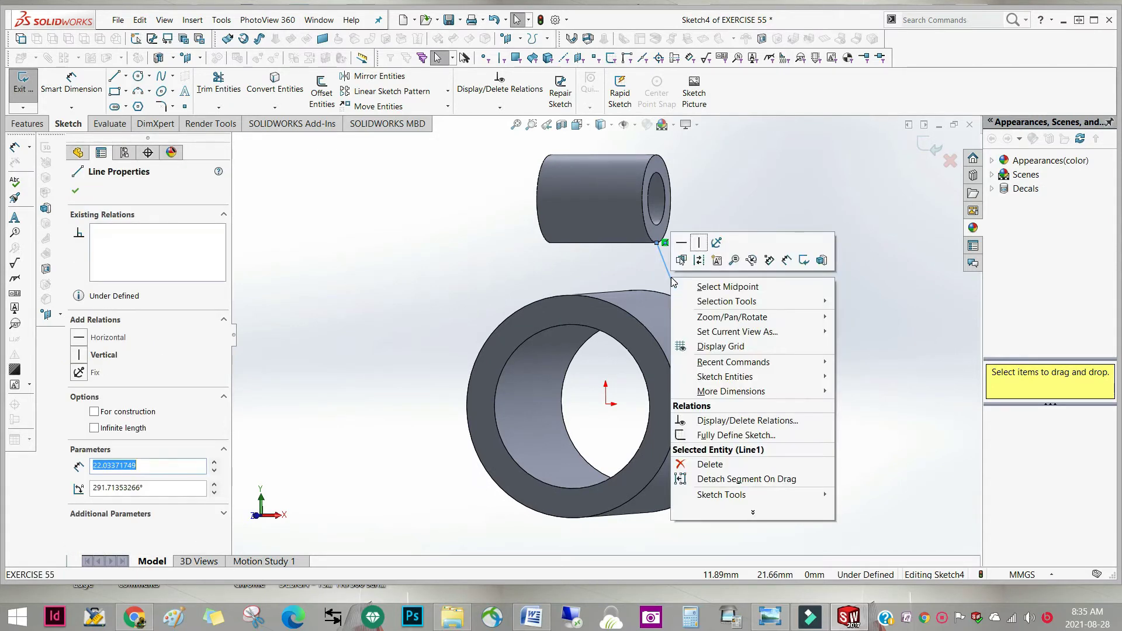
{"action": "left_click", "coordinate": [708, 465]}
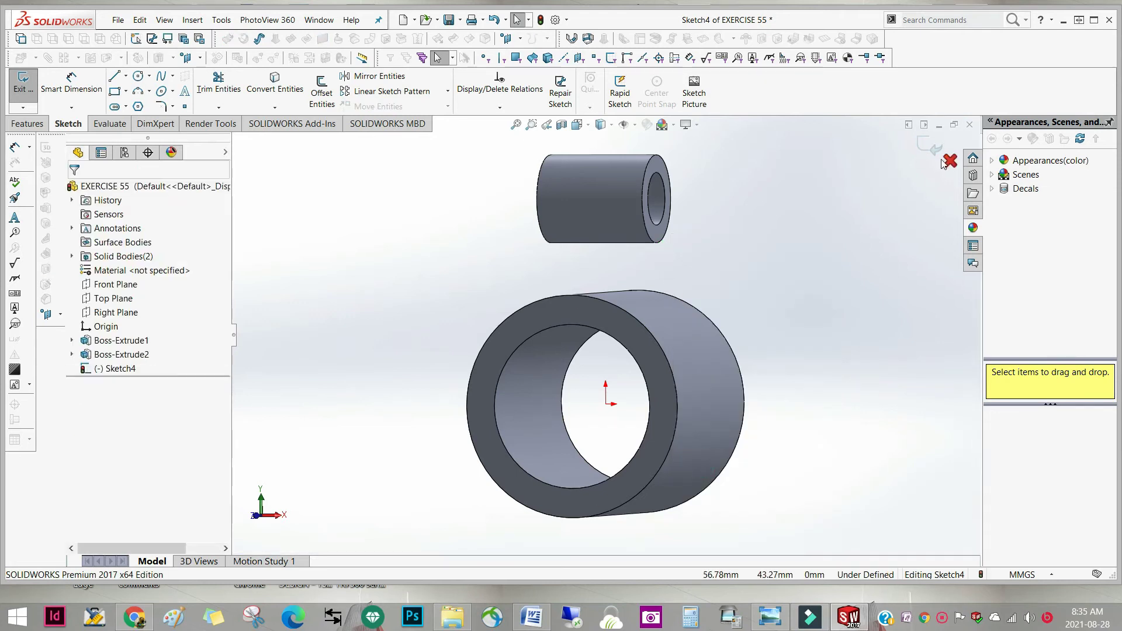
{"action": "left_click", "coordinate": [949, 162]}
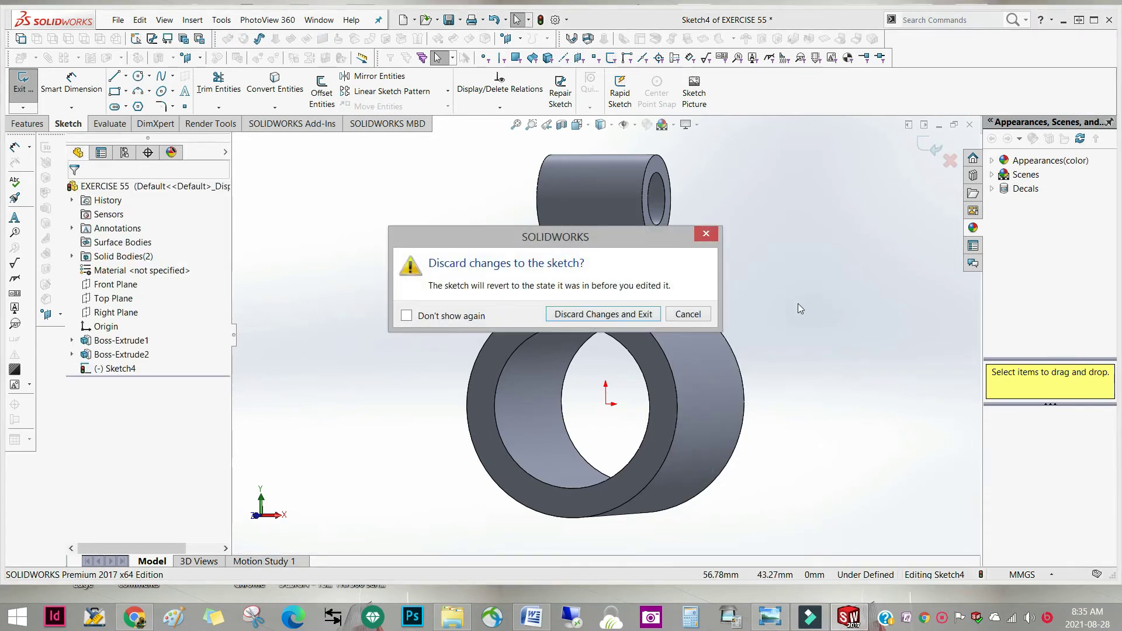
{"action": "left_click", "coordinate": [639, 315]}
Step: Save the document and start a sketch on the Right Plane, viewed normal to the plane
{"action": "middle_click_drag", "start_coordinate": [750, 378], "coordinate": [735, 375]}
{"action": "left_click", "coordinate": [809, 542]}
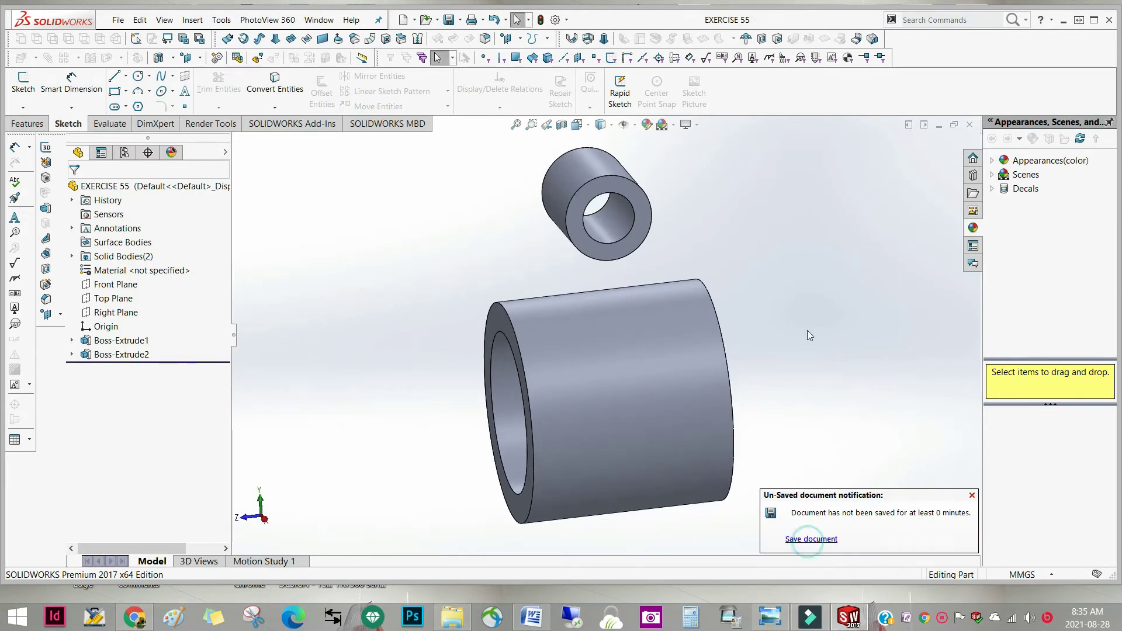
{"action": "left_click", "coordinate": [126, 313]}
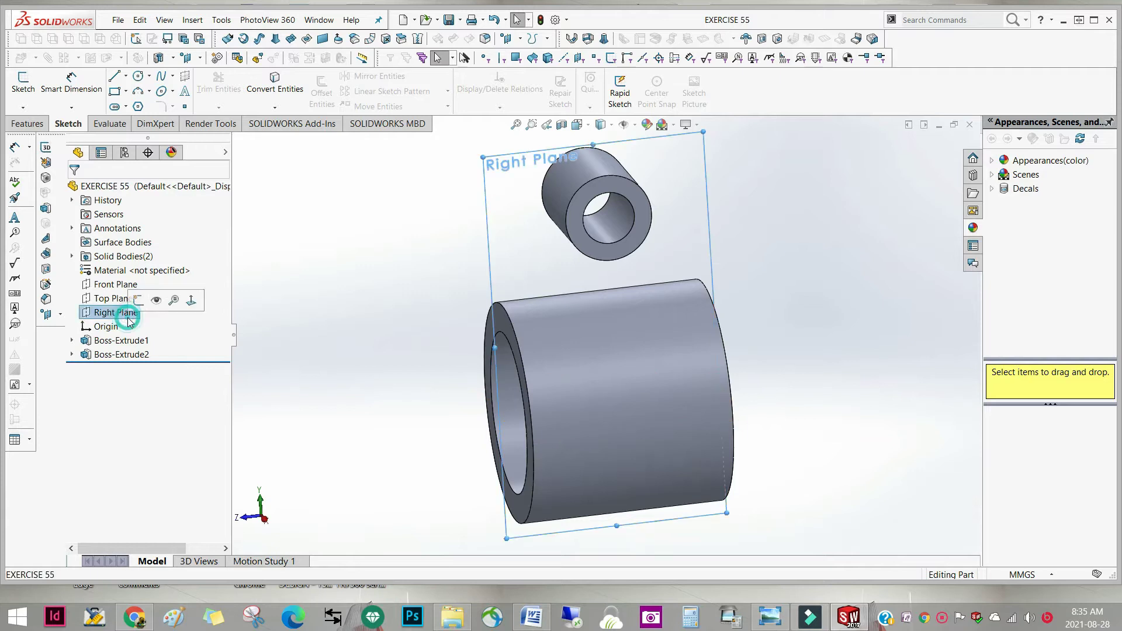
{"action": "left_click", "coordinate": [23, 84]}
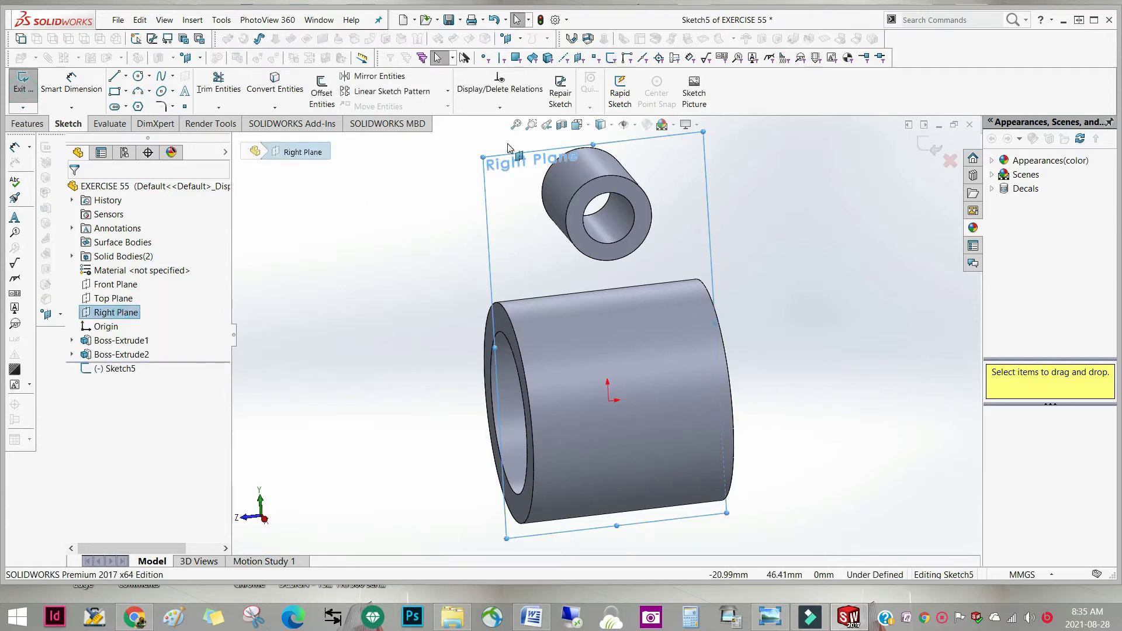
{"action": "left_click", "coordinate": [579, 128]}
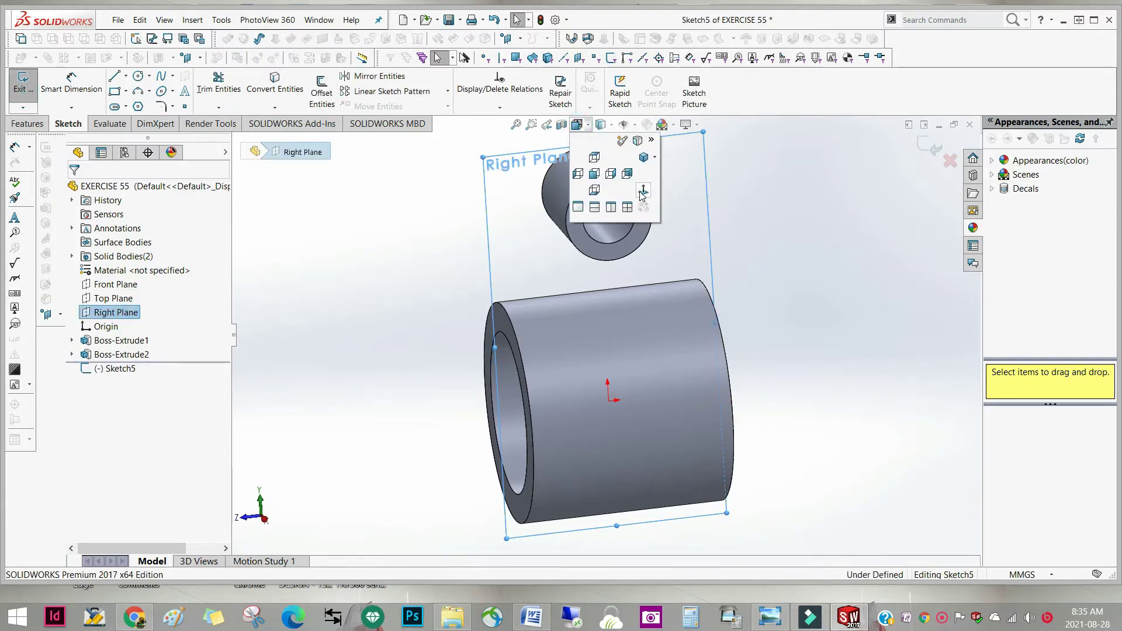
{"action": "left_click", "coordinate": [642, 191]}
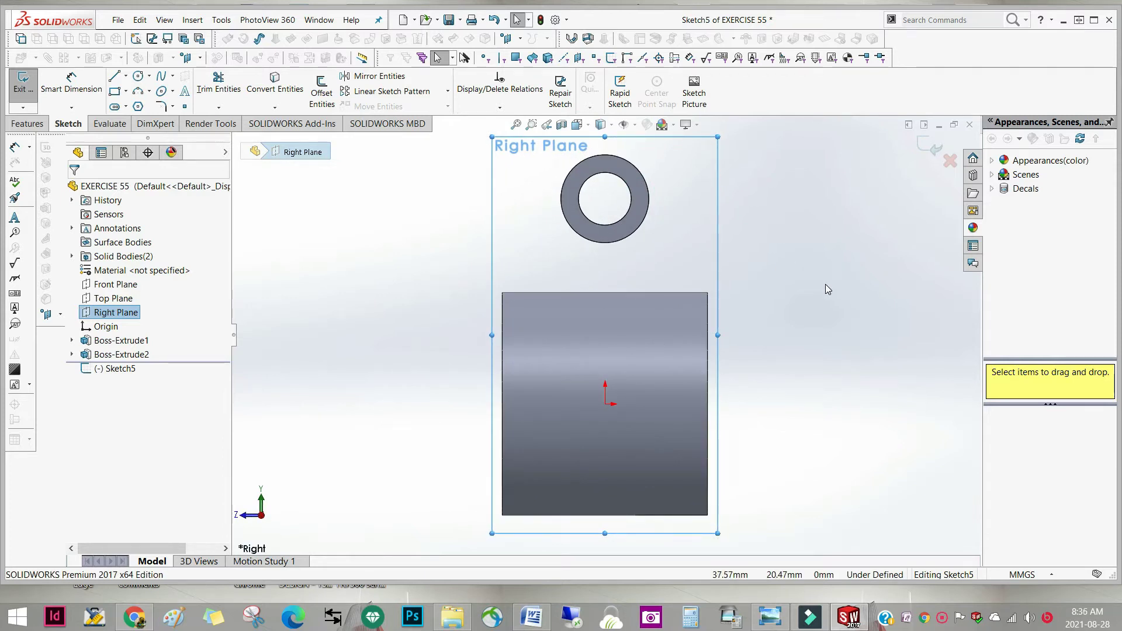
Step: Sketch a slanted line about 22 mm long from the large cylinder's upper +Z corner to the small tube's outer circle
{"action": "left_click", "coordinate": [116, 78]}
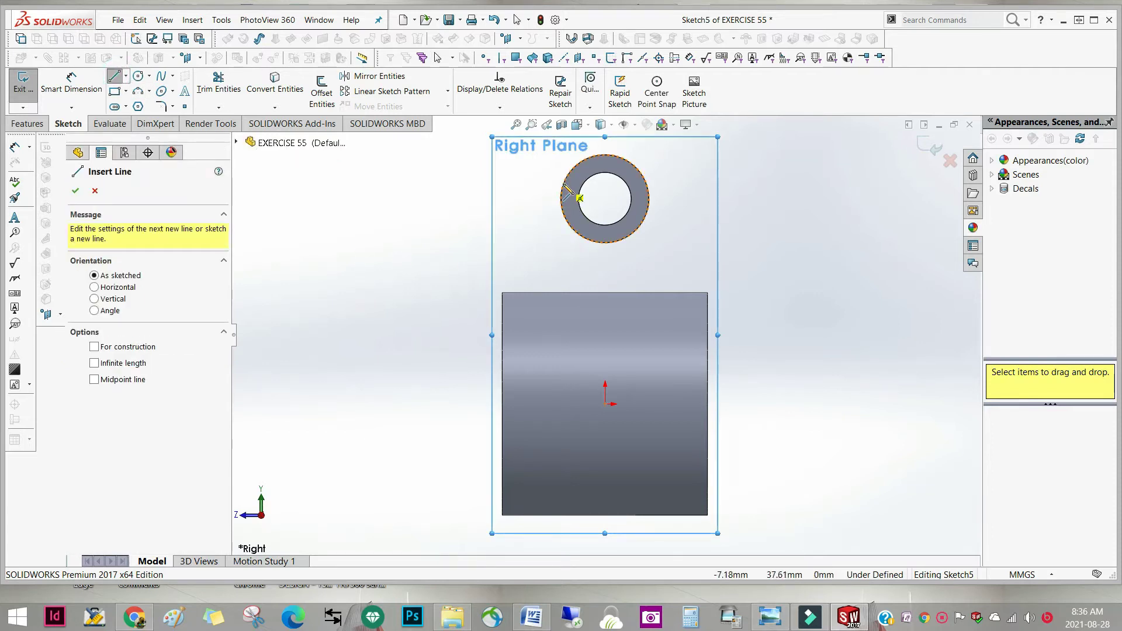
{"action": "left_click", "coordinate": [502, 293]}
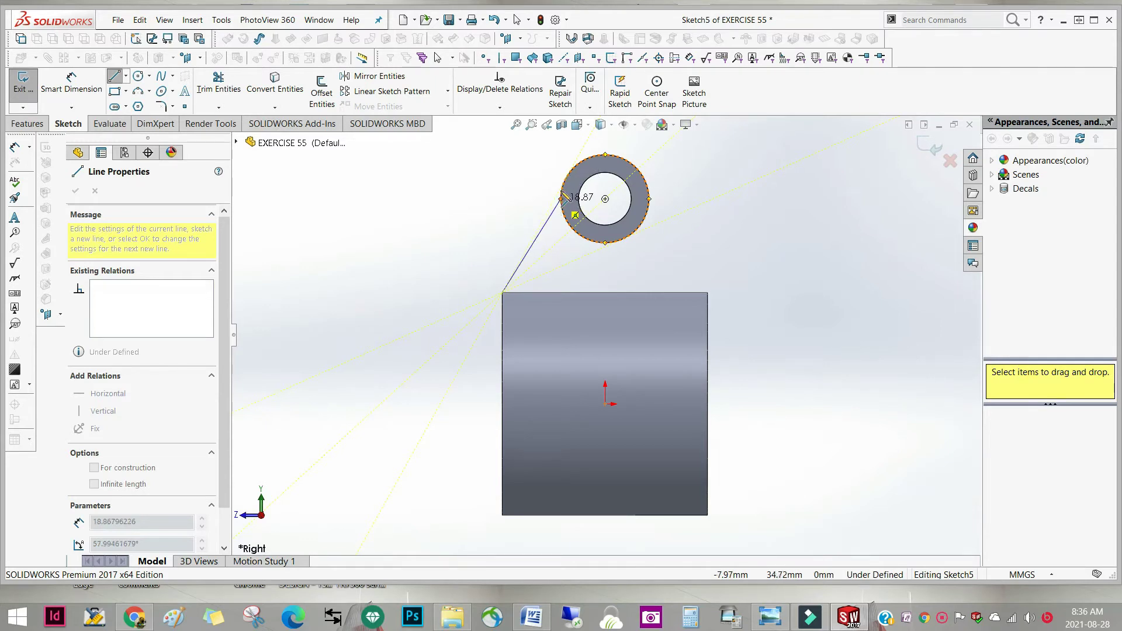
{"action": "left_click", "coordinate": [566, 181]}
{"action": "right_click", "coordinate": [570, 185]}
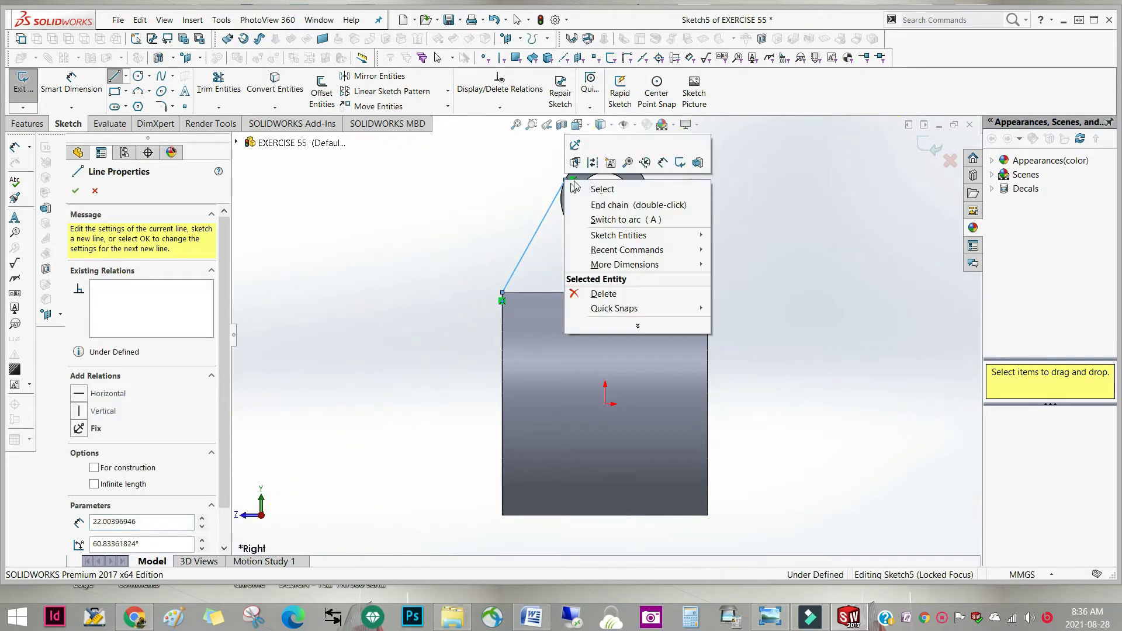
{"action": "left_click", "coordinate": [594, 187]}
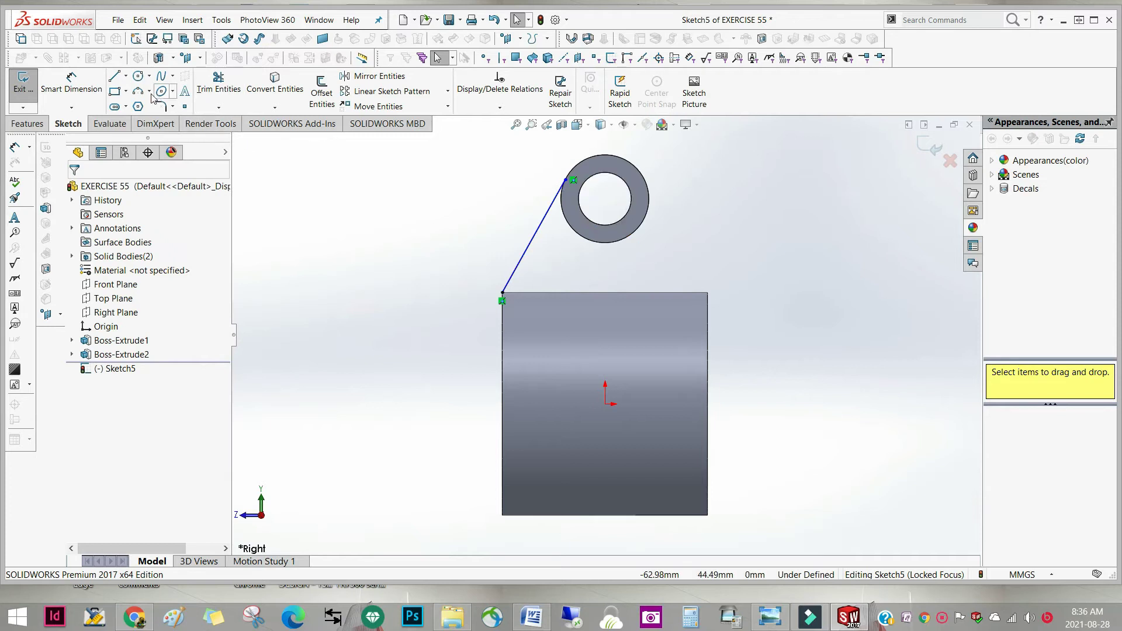
Step: Sketch a vertical centerline from the origin to the centre of the small tube
{"action": "left_click", "coordinate": [126, 77]}
{"action": "left_click", "coordinate": [140, 103]}
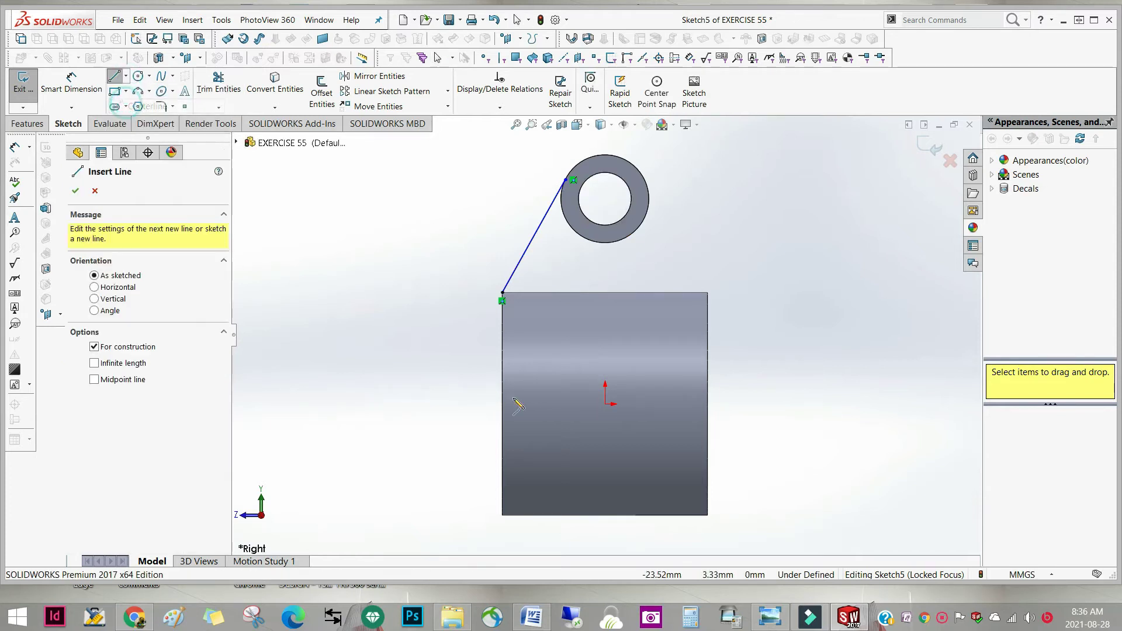
{"action": "left_click", "coordinate": [605, 404]}
{"action": "left_click", "coordinate": [605, 199]}
{"action": "right_click", "coordinate": [607, 199]}
{"action": "key", "text": "Escape"}
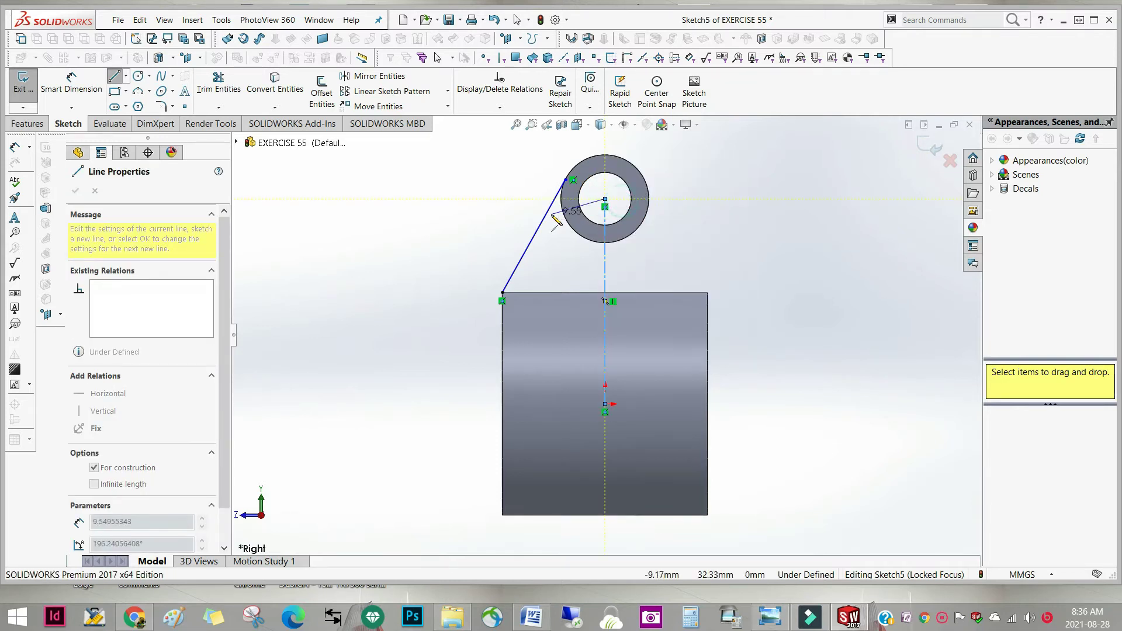
{"action": "key", "text": "Escape"}
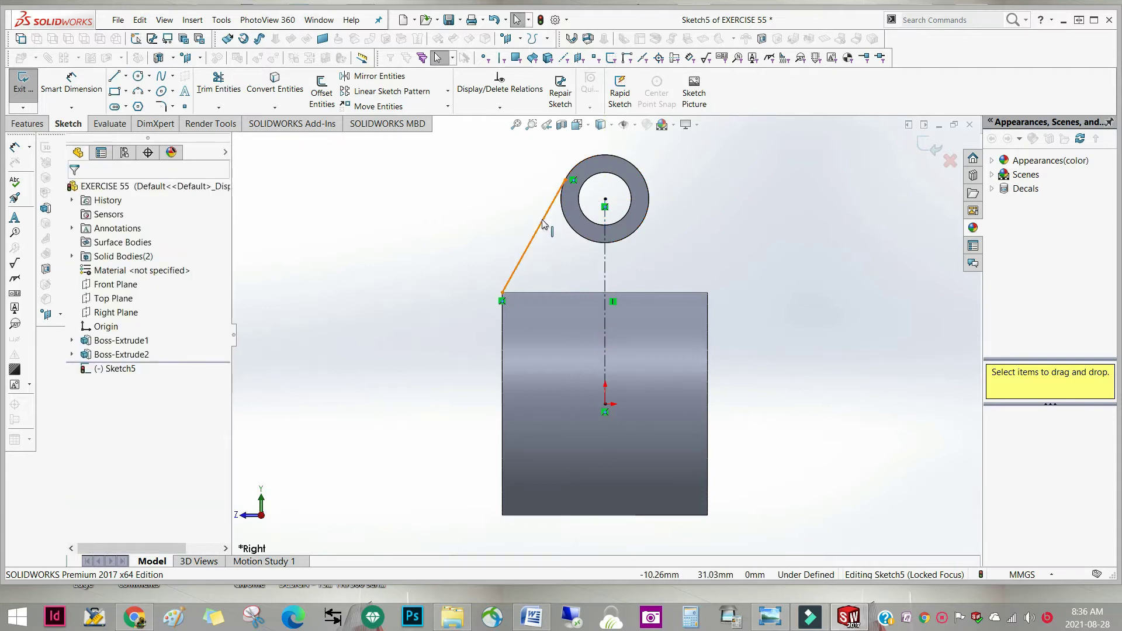
Step: Mirror the slanted line about the vertical centerline, keeping the original, and save the document
{"action": "left_click", "coordinate": [542, 221]}
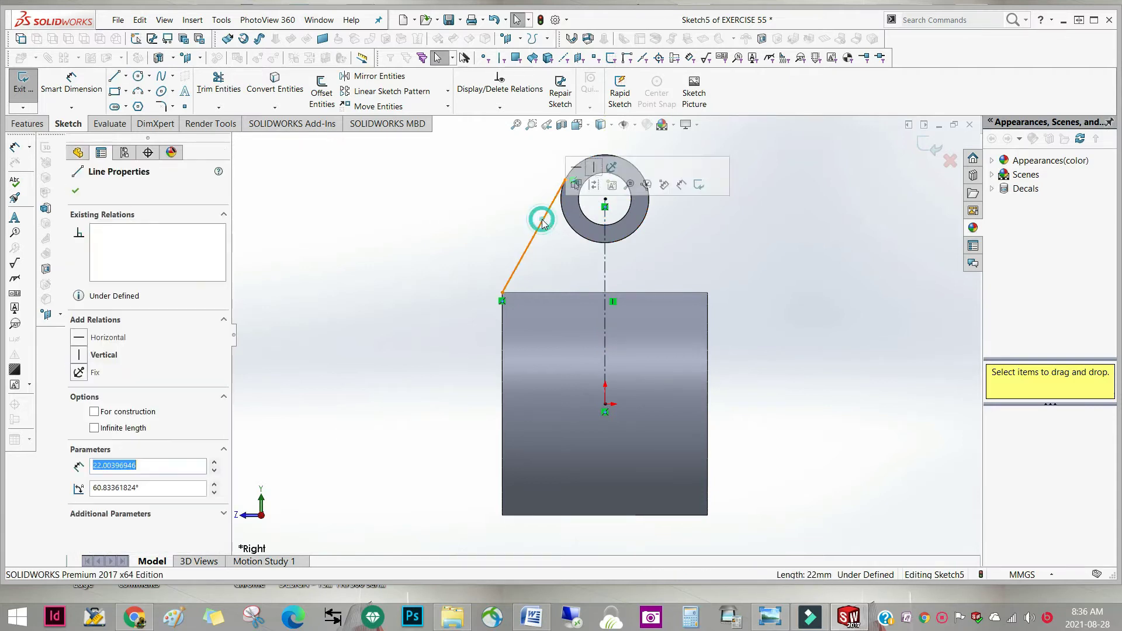
{"action": "left_click", "coordinate": [378, 77]}
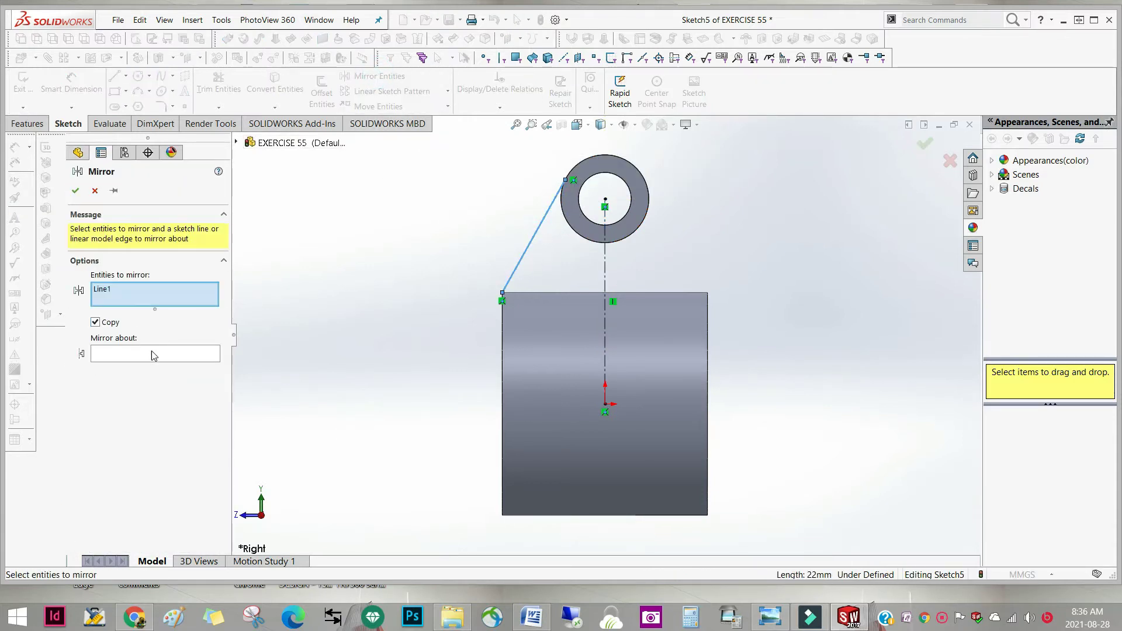
{"action": "left_click", "coordinate": [187, 357]}
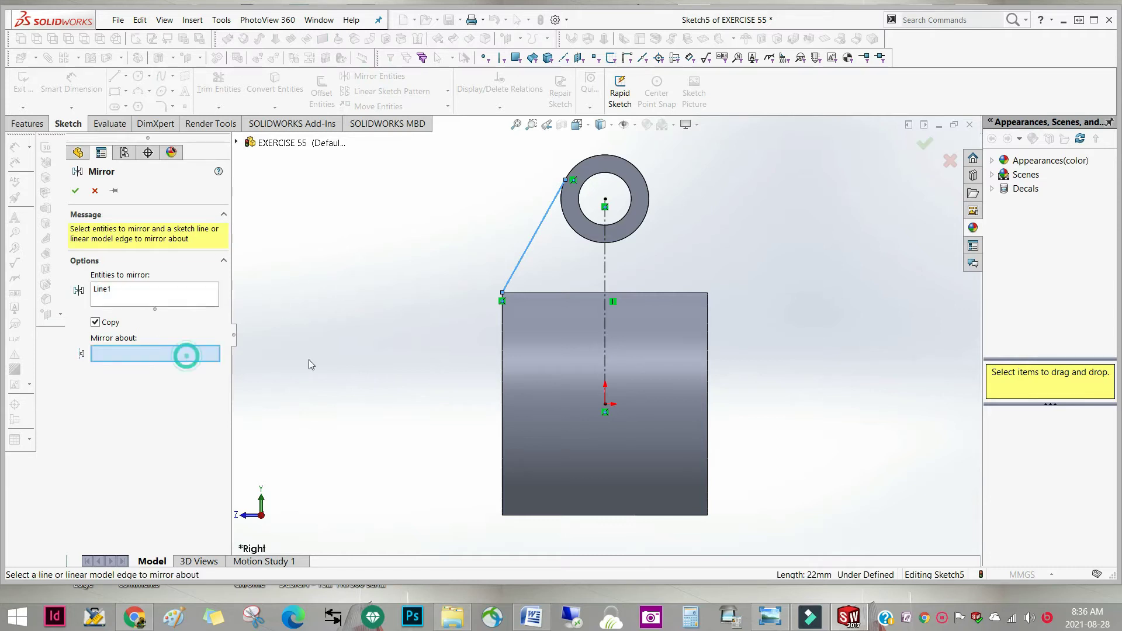
{"action": "left_click", "coordinate": [605, 280]}
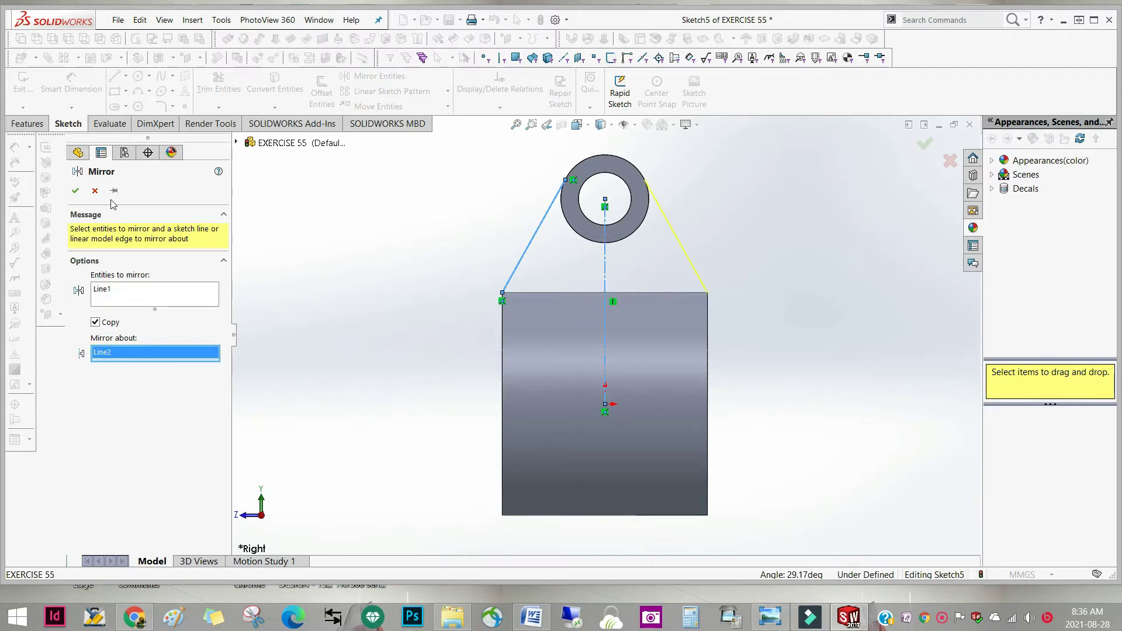
{"action": "left_click", "coordinate": [75, 191]}
{"action": "middle_click_drag", "start_coordinate": [379, 233], "coordinate": [390, 269]}
{"action": "left_click", "coordinate": [796, 539]}
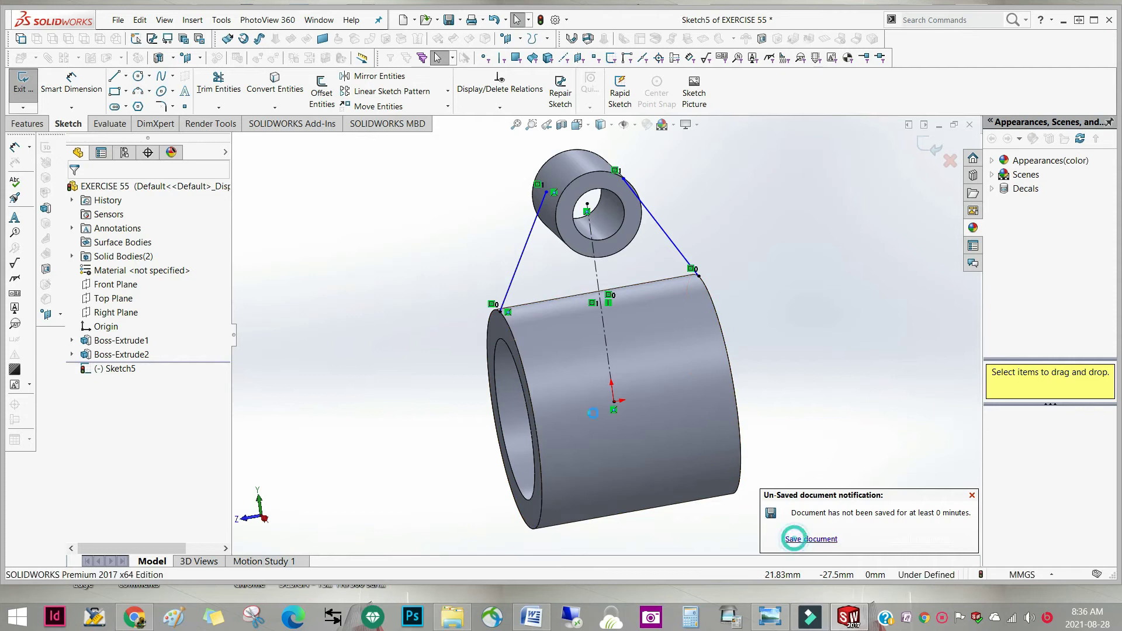
{"action": "mouse_move", "coordinate": [444, 298]}
{"action": "middle_mouse_down"}
{"action": "mouse_move", "coordinate": [441, 269]}
{"action": "mouse_move", "coordinate": [438, 313]}
{"action": "mouse_move", "coordinate": [429, 308]}
{"action": "middle_mouse_up"}
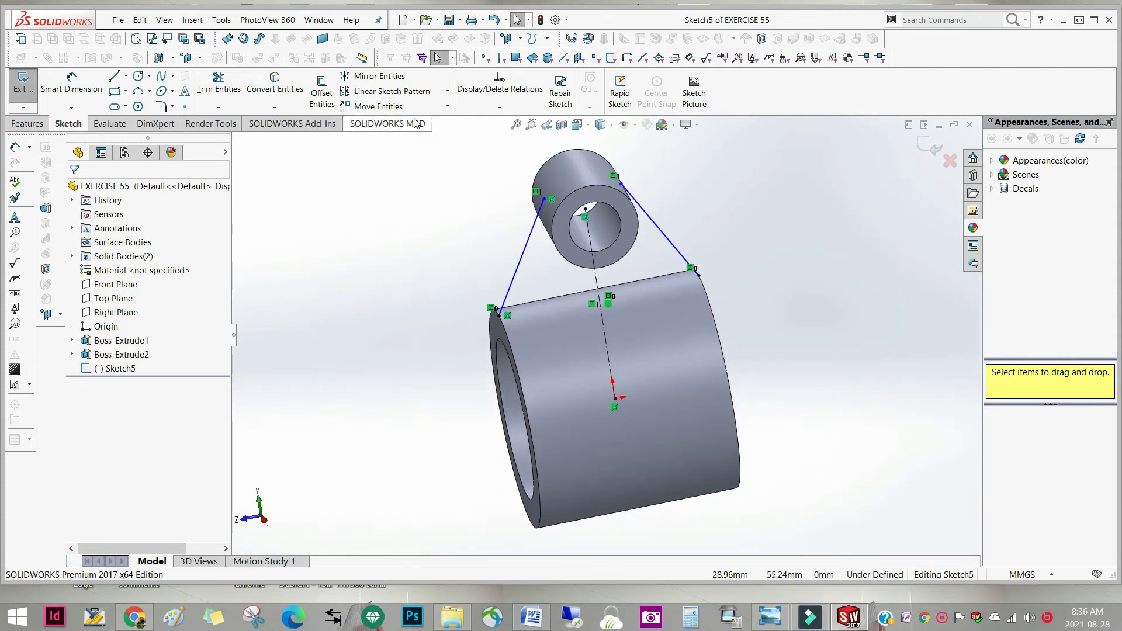
Step: Try to create a 5 mm thick rib from the two slanted lines, with thickness on the second side and extruded parallel to the sketch
{"action": "left_click", "coordinate": [27, 123]}
{"action": "left_click", "coordinate": [467, 80]}
{"action": "mouse_move", "coordinate": [422, 336]}
{"action": "middle_mouse_down"}
{"action": "mouse_move", "coordinate": [431, 371]}
{"action": "mouse_move", "coordinate": [371, 431]}
{"action": "mouse_move", "coordinate": [377, 442]}
{"action": "mouse_move", "coordinate": [271, 409]}
{"action": "middle_mouse_up"}
{"action": "mouse_move", "coordinate": [394, 383]}
{"action": "middle_mouse_down"}
{"action": "mouse_move", "coordinate": [391, 401]}
{"action": "mouse_move", "coordinate": [387, 391]}
{"action": "middle_mouse_up"}
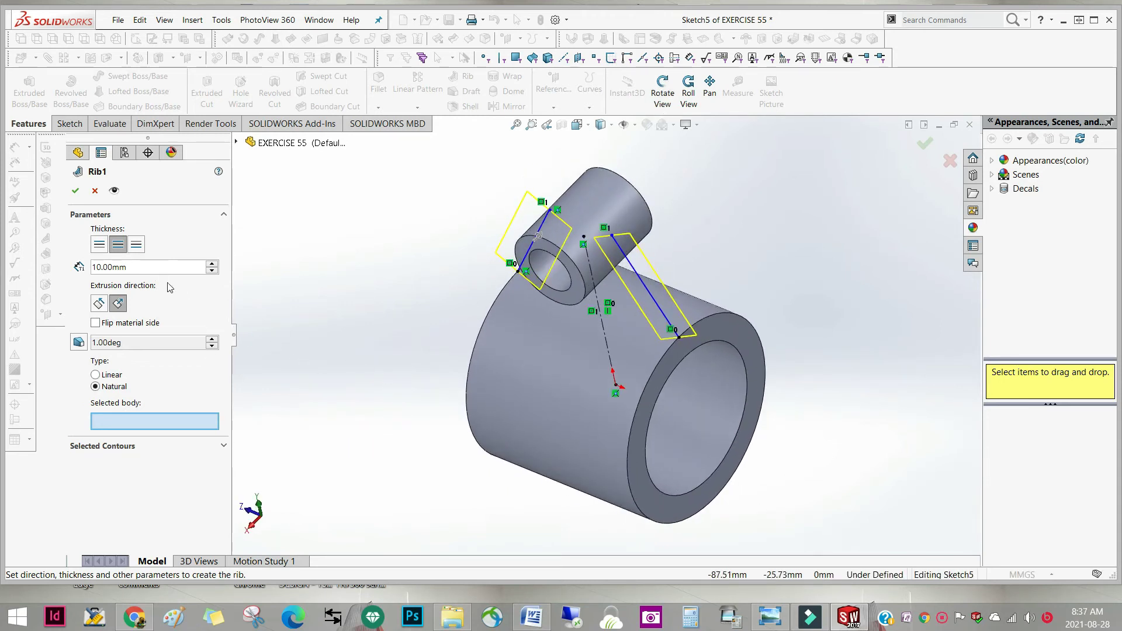
{"action": "left_click", "coordinate": [138, 246]}
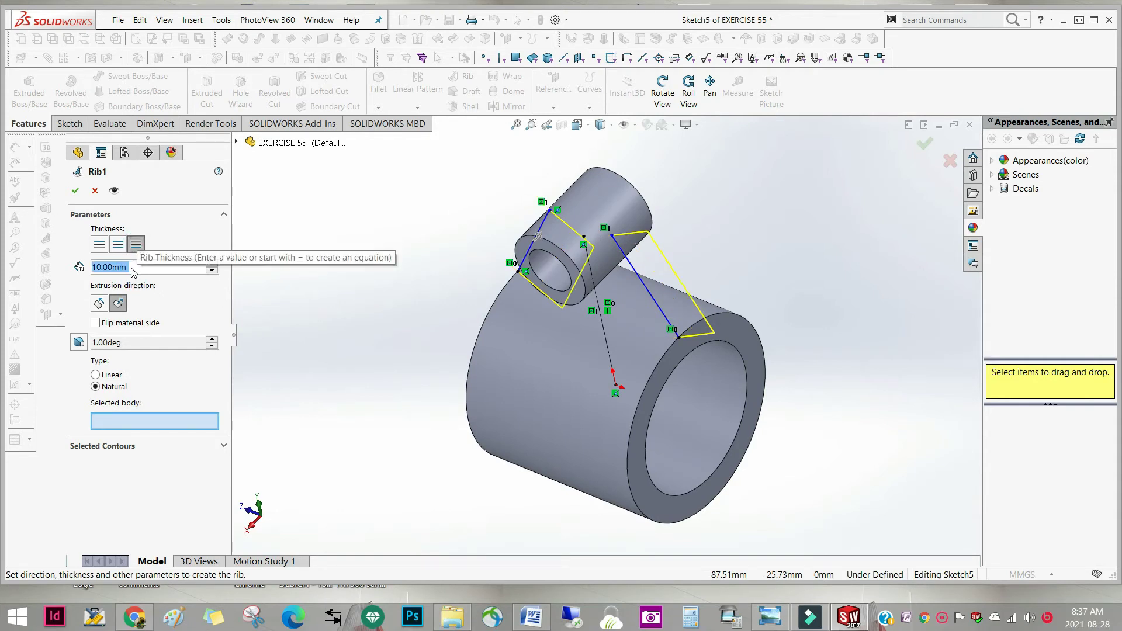
{"action": "type", "text": "5"}
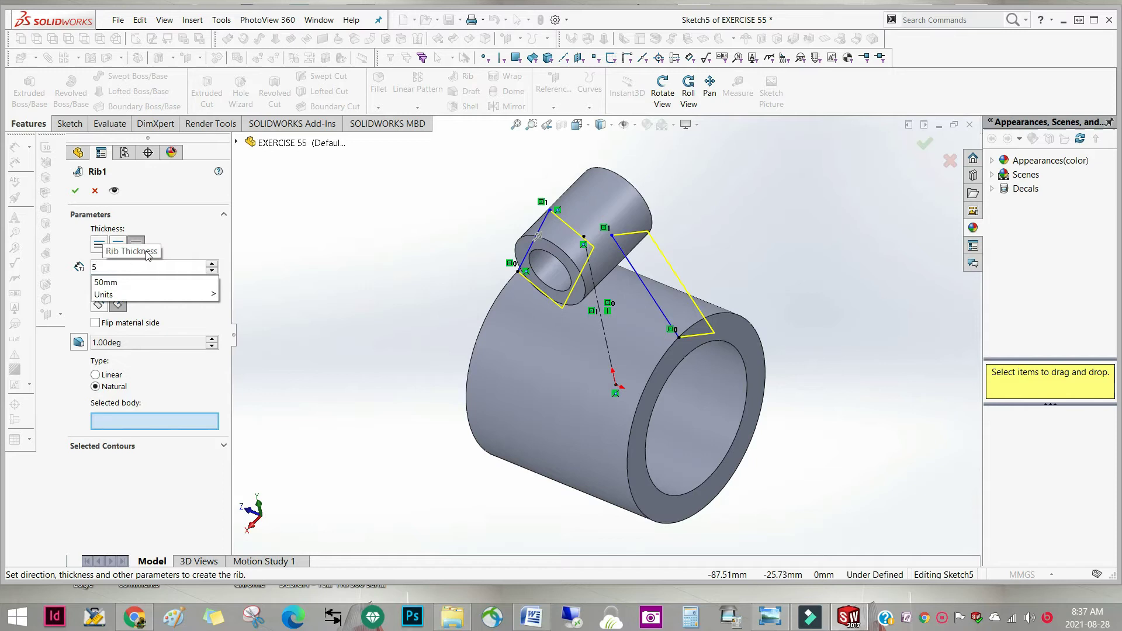
{"action": "mouse_move", "coordinate": [205, 294]}
{"action": "left_click", "coordinate": [248, 391]}
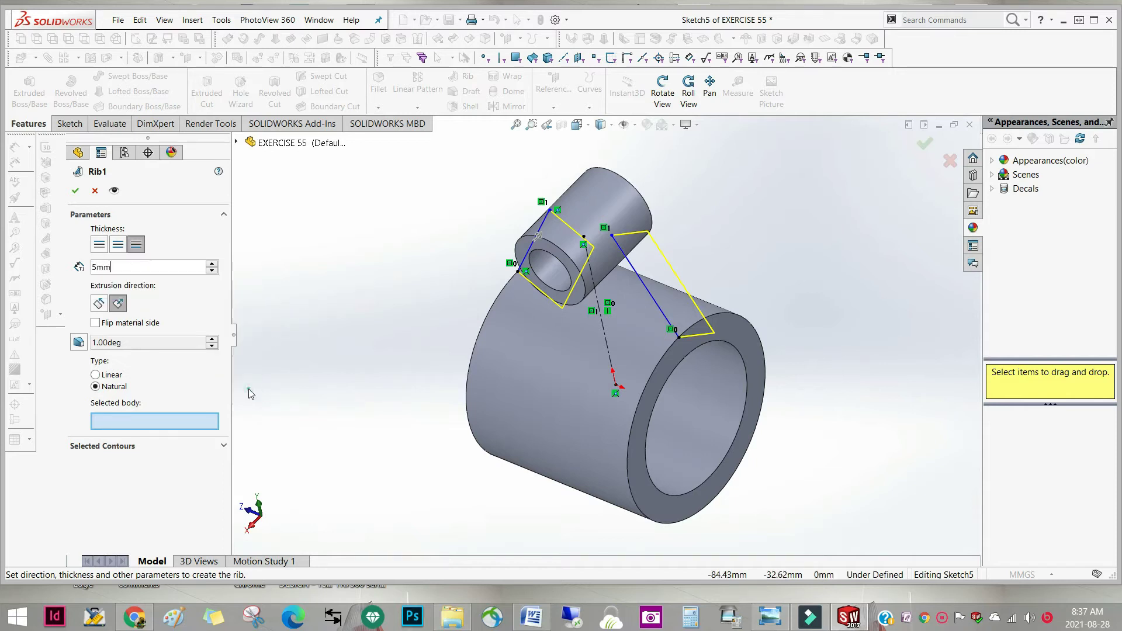
{"action": "left_click", "coordinate": [95, 306]}
{"action": "mouse_move", "coordinate": [337, 393]}
{"action": "middle_mouse_down"}
{"action": "mouse_move", "coordinate": [406, 315]}
{"action": "mouse_move", "coordinate": [381, 374]}
{"action": "mouse_move", "coordinate": [307, 384]}
{"action": "middle_mouse_up"}
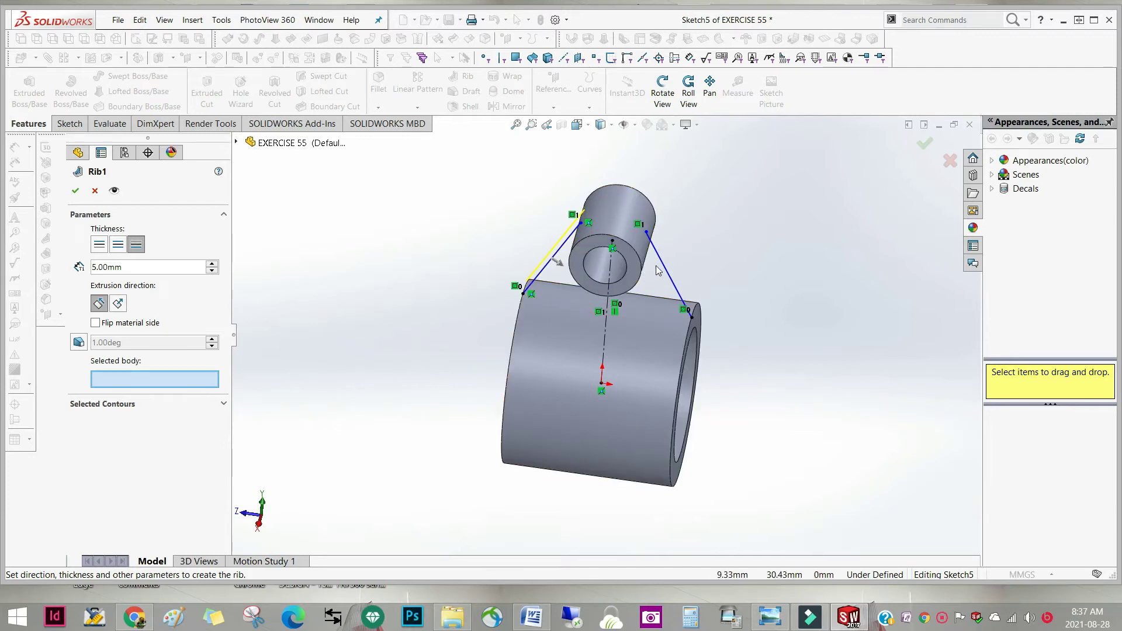
{"action": "mouse_move", "coordinate": [660, 318]}
{"action": "middle_mouse_down"}
{"action": "mouse_move", "coordinate": [719, 350]}
{"action": "mouse_move", "coordinate": [742, 271]}
{"action": "mouse_move", "coordinate": [789, 302]}
{"action": "mouse_move", "coordinate": [780, 318]}
{"action": "mouse_move", "coordinate": [749, 318]}
{"action": "mouse_move", "coordinate": [668, 355]}
{"action": "mouse_move", "coordinate": [702, 357]}
{"action": "mouse_move", "coordinate": [729, 338]}
{"action": "mouse_move", "coordinate": [724, 298]}
{"action": "mouse_move", "coordinate": [756, 292]}
{"action": "mouse_move", "coordinate": [742, 331]}
{"action": "mouse_move", "coordinate": [700, 344]}
{"action": "mouse_move", "coordinate": [710, 376]}
{"action": "mouse_move", "coordinate": [754, 339]}
{"action": "mouse_move", "coordinate": [742, 333]}
{"action": "mouse_move", "coordinate": [735, 277]}
{"action": "mouse_move", "coordinate": [686, 274]}
{"action": "mouse_move", "coordinate": [667, 287]}
{"action": "middle_mouse_up"}
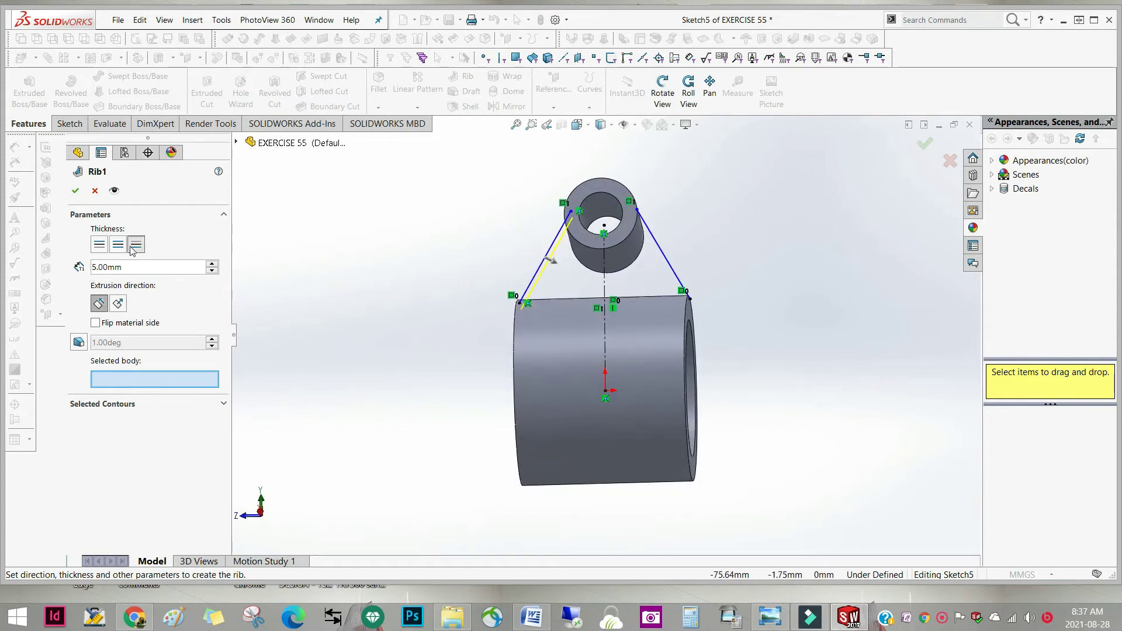
{"action": "left_click", "coordinate": [76, 191]}
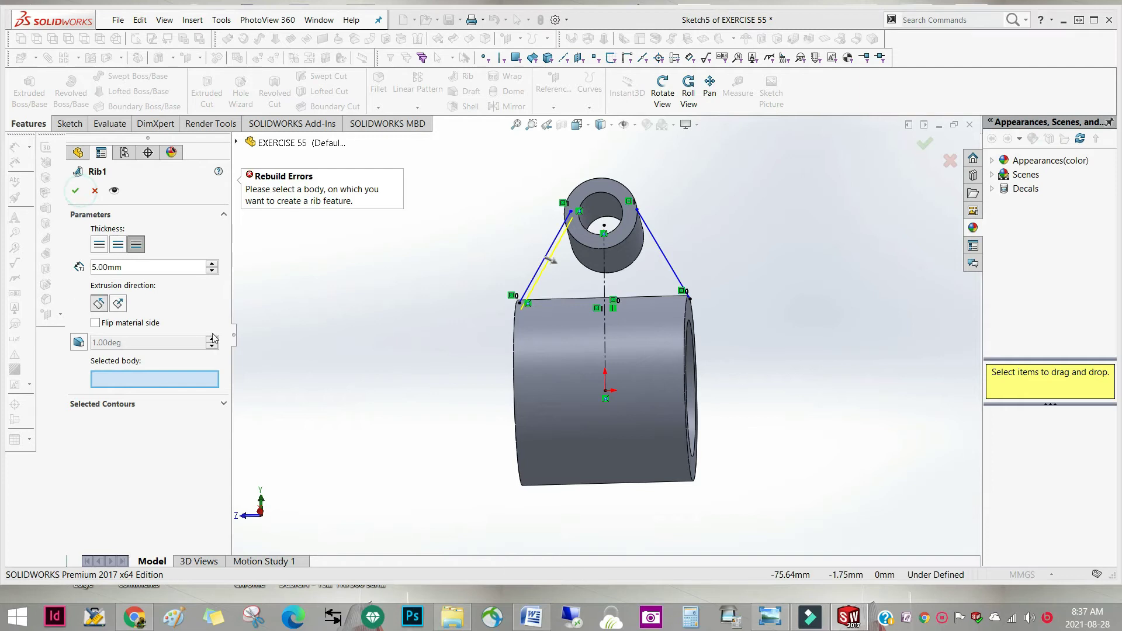
{"action": "left_click", "coordinate": [94, 191]}
Step: Viewing the sketch from the right, draw a horizontal line joining the lower ends of the two slanted lines
{"action": "mouse_move", "coordinate": [381, 338]}
{"action": "middle_mouse_down"}
{"action": "mouse_move", "coordinate": [401, 386]}
{"action": "mouse_move", "coordinate": [395, 378]}
{"action": "middle_mouse_up"}
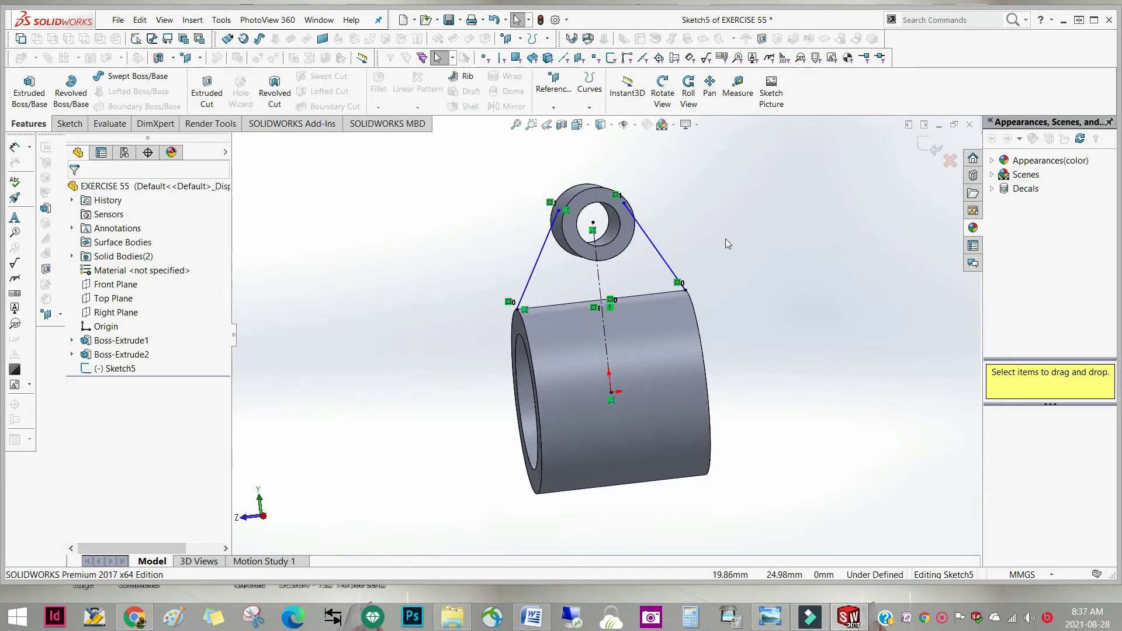
{"action": "left_click", "coordinate": [577, 124]}
{"action": "left_click", "coordinate": [644, 192]}
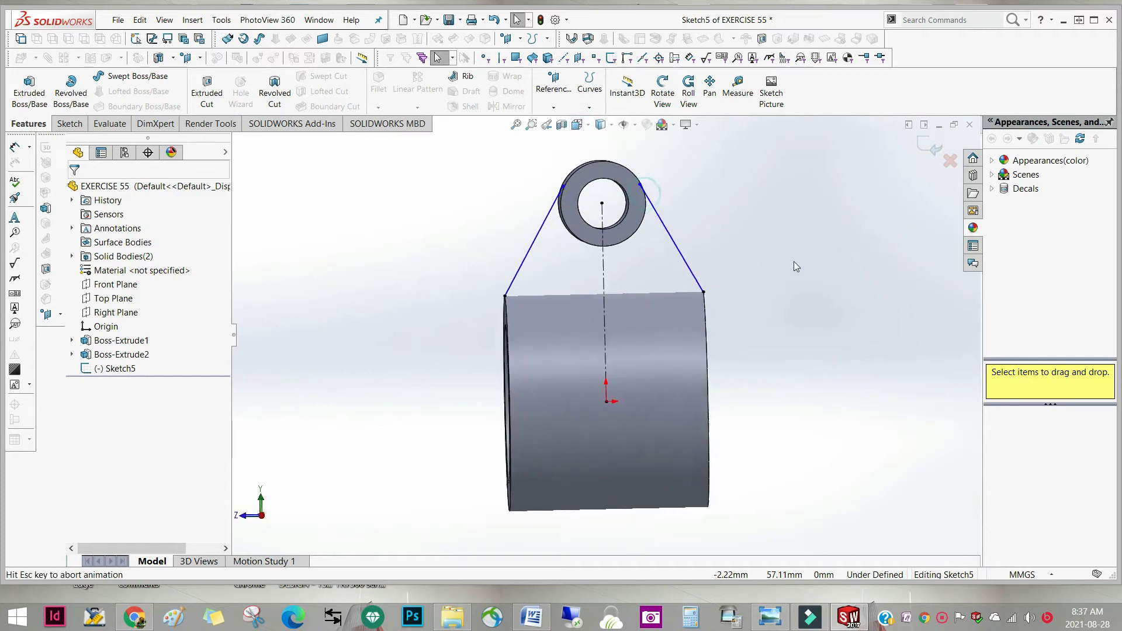
{"action": "left_click", "coordinate": [69, 125]}
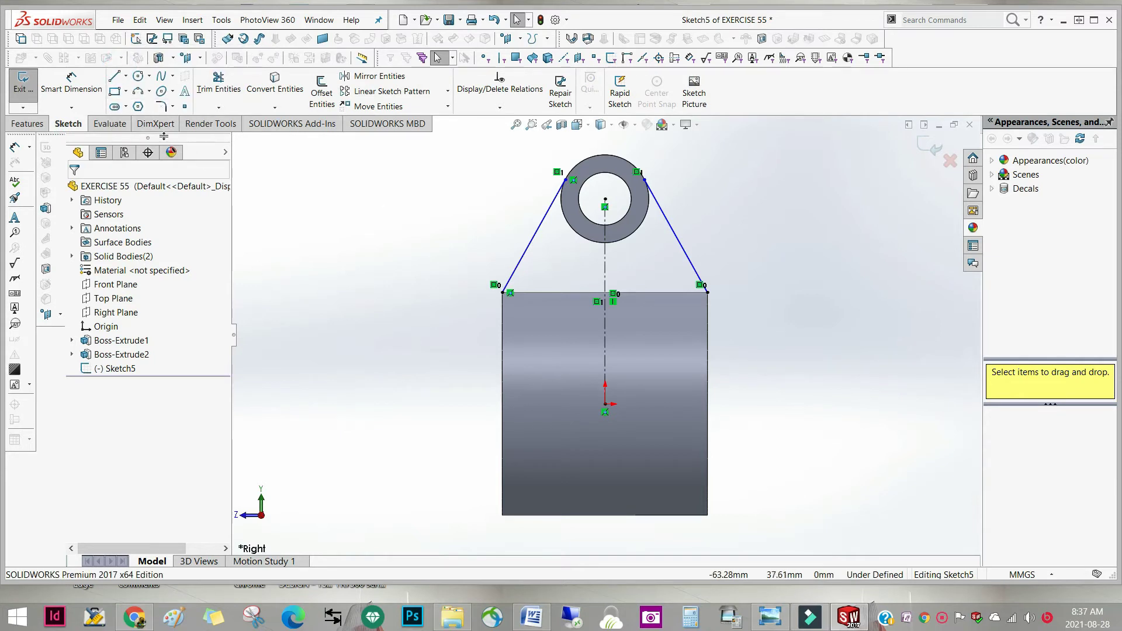
{"action": "left_click", "coordinate": [115, 79]}
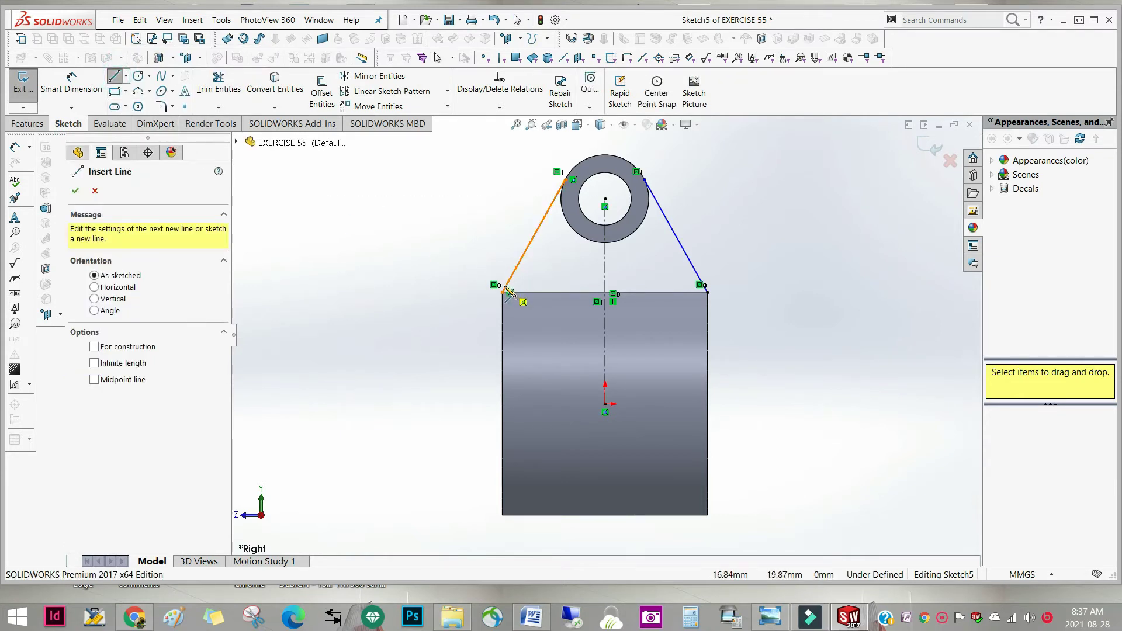
{"action": "left_click", "coordinate": [503, 293]}
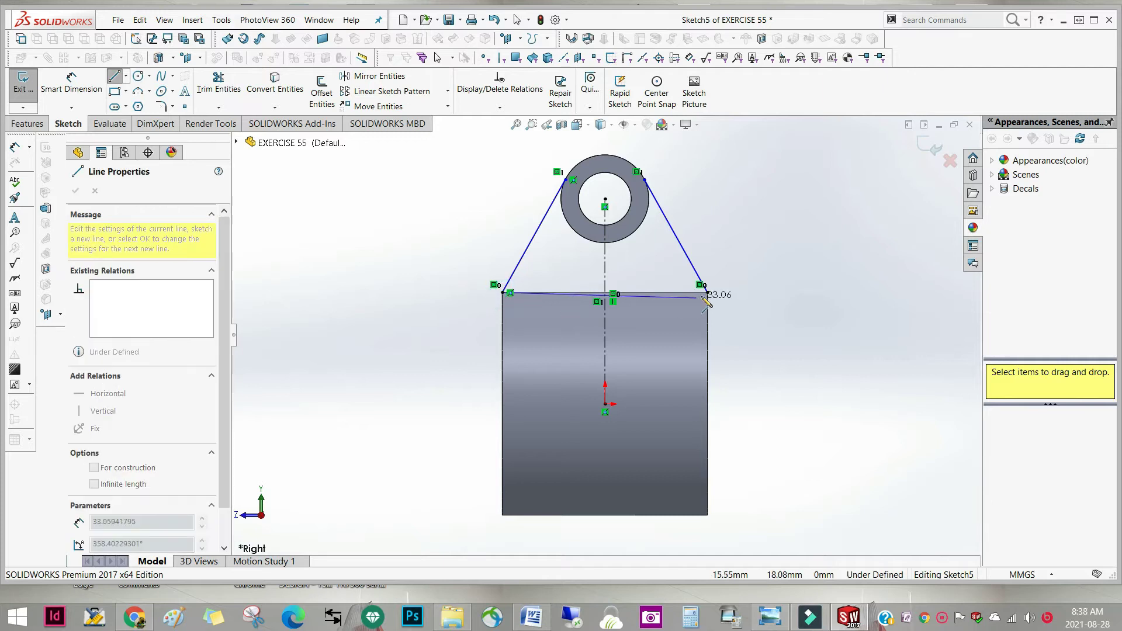
{"action": "left_click", "coordinate": [707, 292]}
{"action": "right_click", "coordinate": [709, 295]}
{"action": "left_click", "coordinate": [735, 309]}
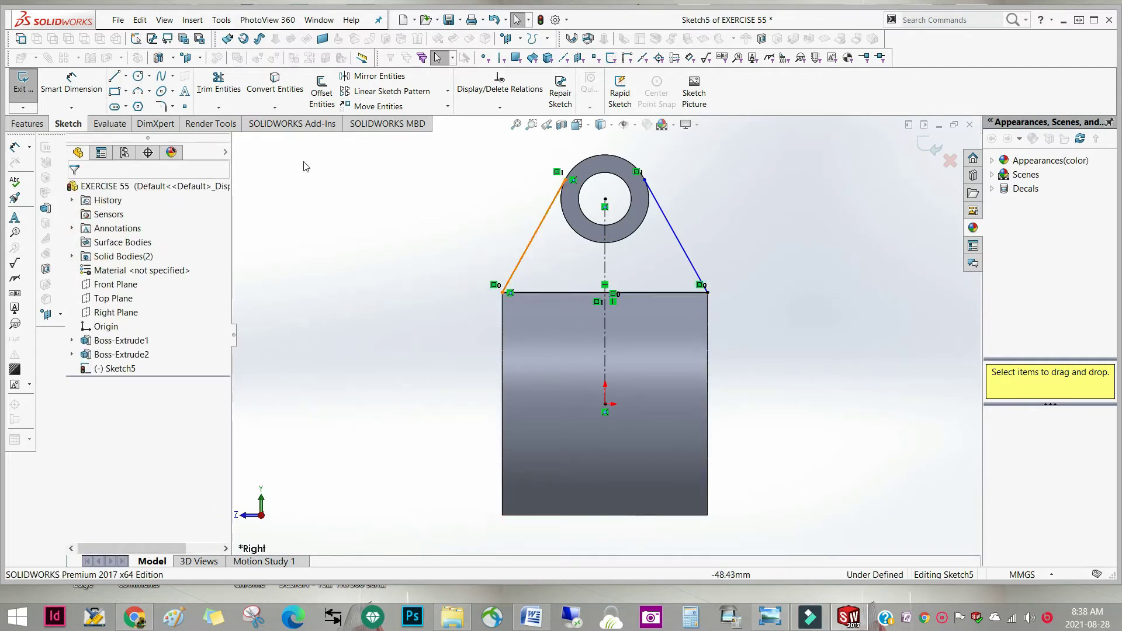
Step: Convert the small tube's outer circular edge into the sketch and trim away its upper arc between the slanted lines
{"action": "left_click", "coordinate": [285, 95]}
{"action": "left_click", "coordinate": [590, 243]}
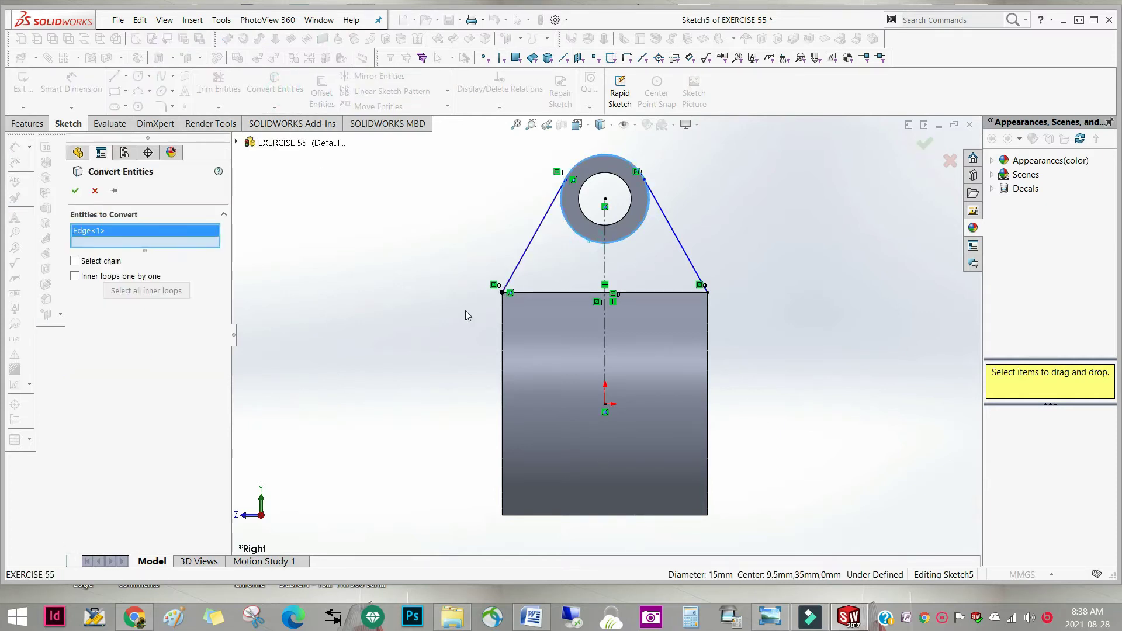
{"action": "left_click", "coordinate": [76, 193]}
{"action": "middle_click_drag", "start_coordinate": [554, 290], "coordinate": [538, 345]}
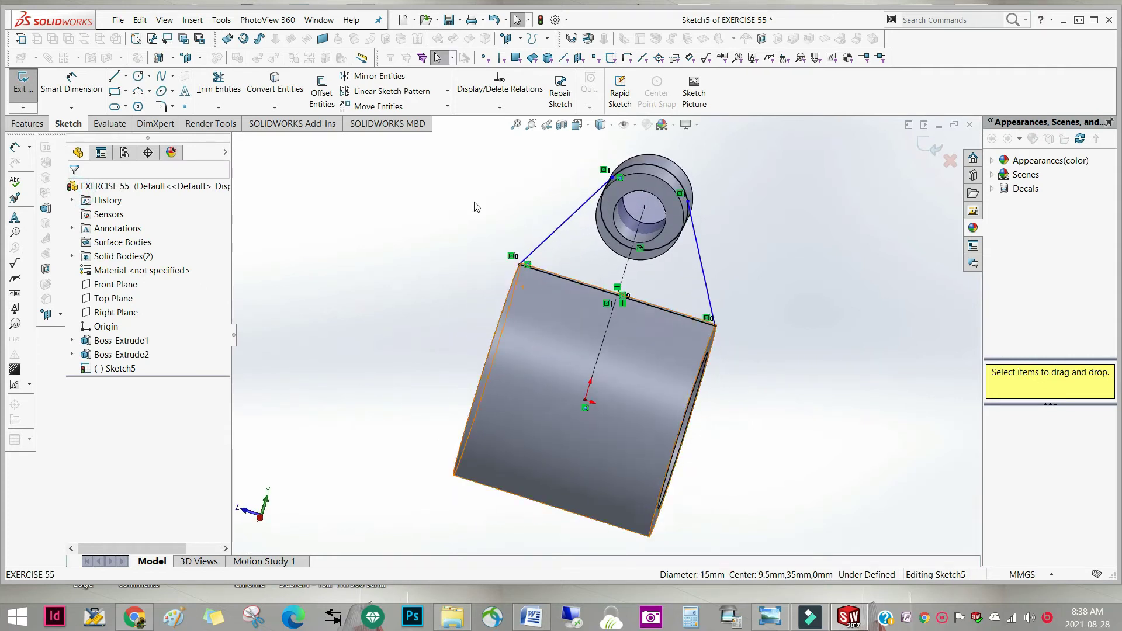
{"action": "left_click", "coordinate": [207, 92]}
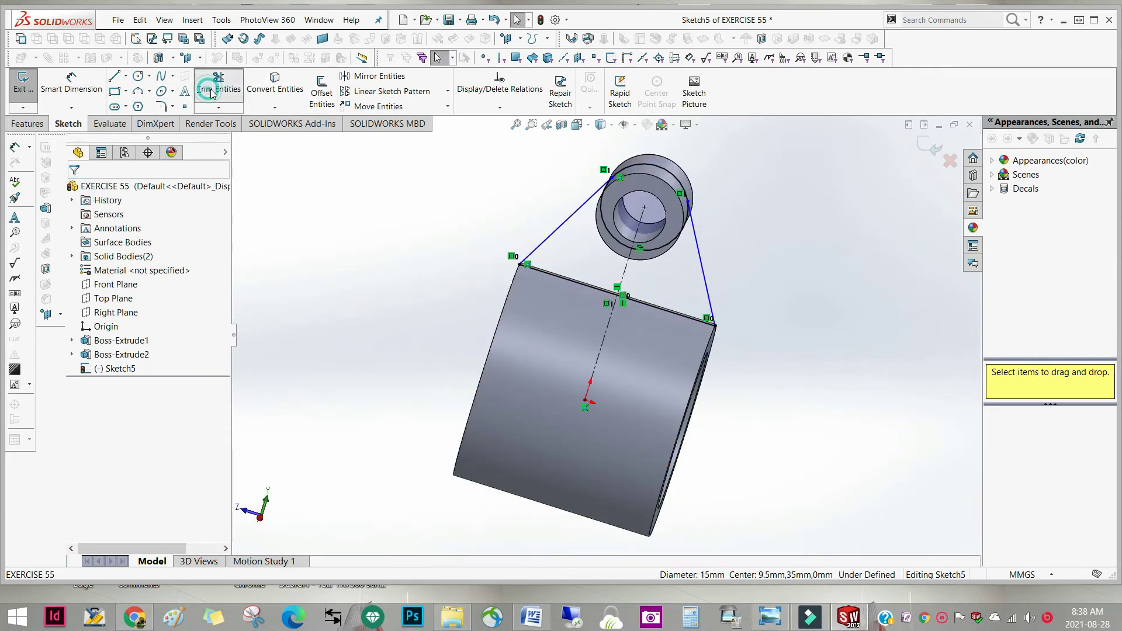
{"action": "left_click", "coordinate": [651, 171]}
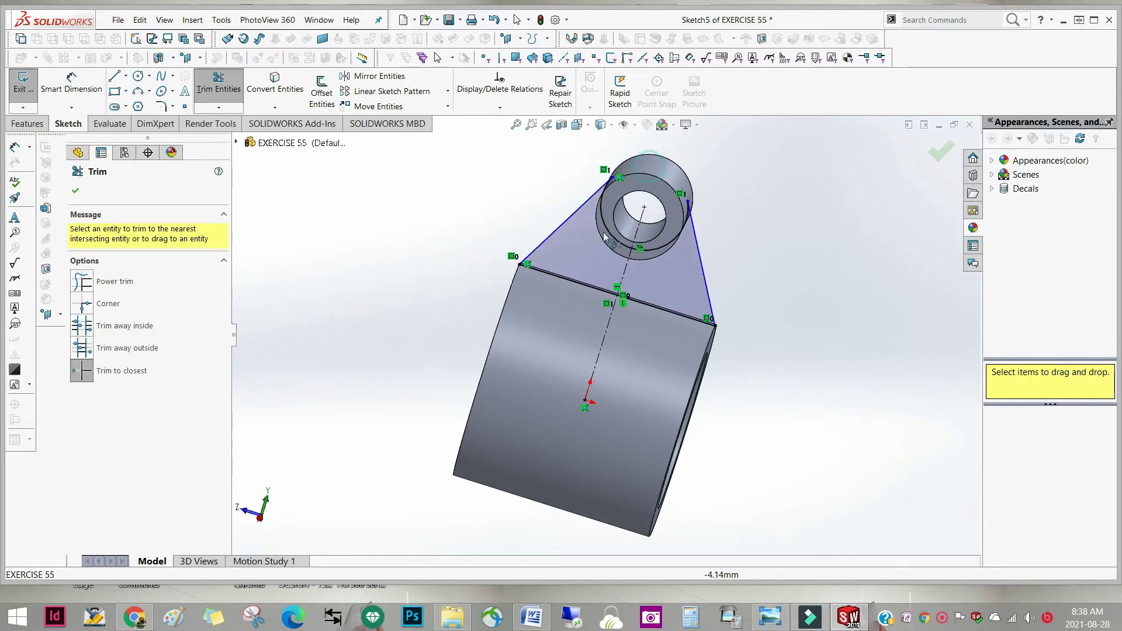
{"action": "left_click", "coordinate": [77, 193]}
Step: Extrude the closed web profile 5 mm with the Mid Plane end condition, joining the large cylinder and the small tube
{"action": "mouse_move", "coordinate": [872, 416]}
{"action": "middle_mouse_down"}
{"action": "mouse_move", "coordinate": [857, 308]}
{"action": "mouse_move", "coordinate": [740, 299]}
{"action": "mouse_move", "coordinate": [699, 251]}
{"action": "mouse_move", "coordinate": [859, 316]}
{"action": "mouse_move", "coordinate": [807, 345]}
{"action": "mouse_move", "coordinate": [880, 308]}
{"action": "mouse_move", "coordinate": [813, 342]}
{"action": "mouse_move", "coordinate": [827, 361]}
{"action": "mouse_move", "coordinate": [820, 354]}
{"action": "mouse_move", "coordinate": [853, 311]}
{"action": "mouse_move", "coordinate": [837, 329]}
{"action": "middle_mouse_up"}
{"action": "mouse_move", "coordinate": [388, 339]}
{"action": "middle_mouse_down"}
{"action": "mouse_move", "coordinate": [358, 353]}
{"action": "mouse_move", "coordinate": [373, 371]}
{"action": "middle_mouse_up"}
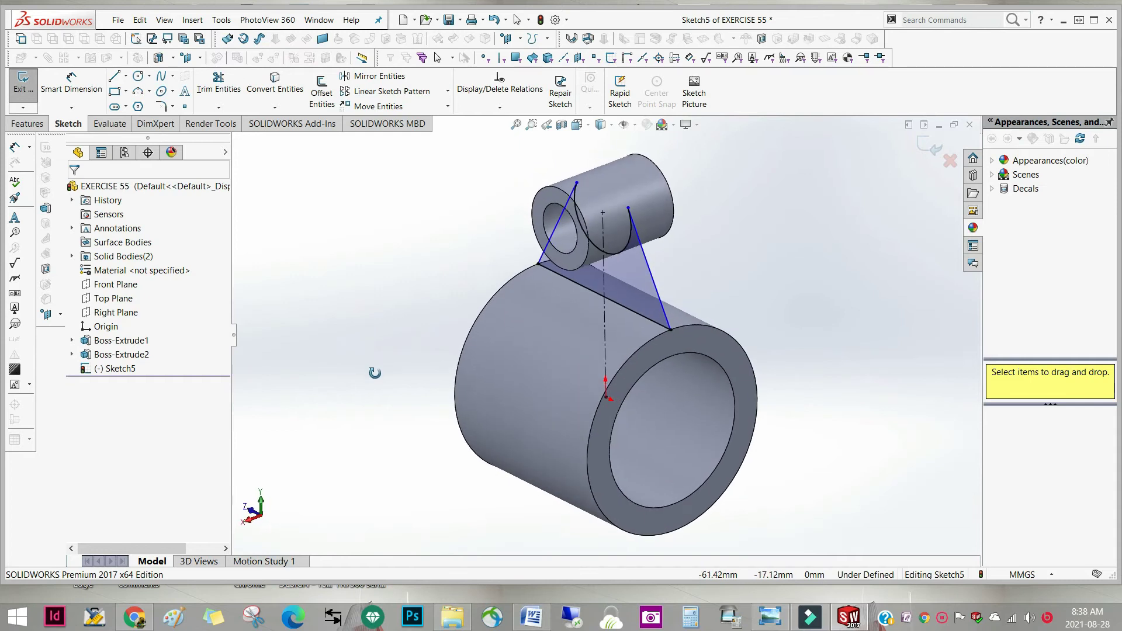
{"action": "left_click", "coordinate": [12, 125]}
{"action": "left_click", "coordinate": [29, 90]}
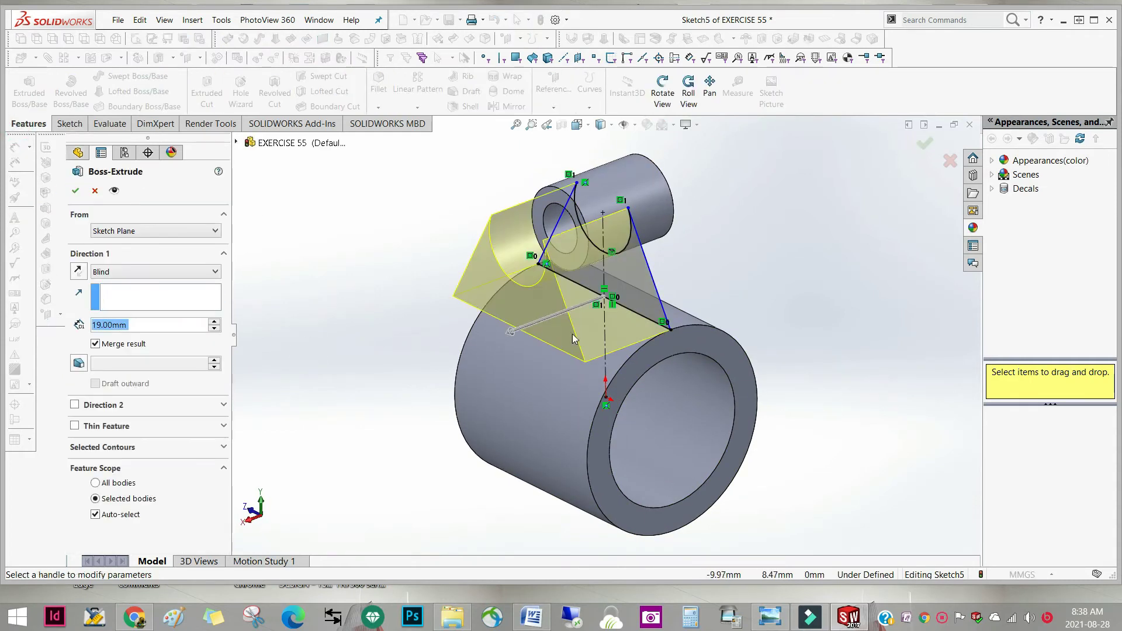
{"action": "left_click_drag", "start_coordinate": [510, 334], "coordinate": [577, 305]}
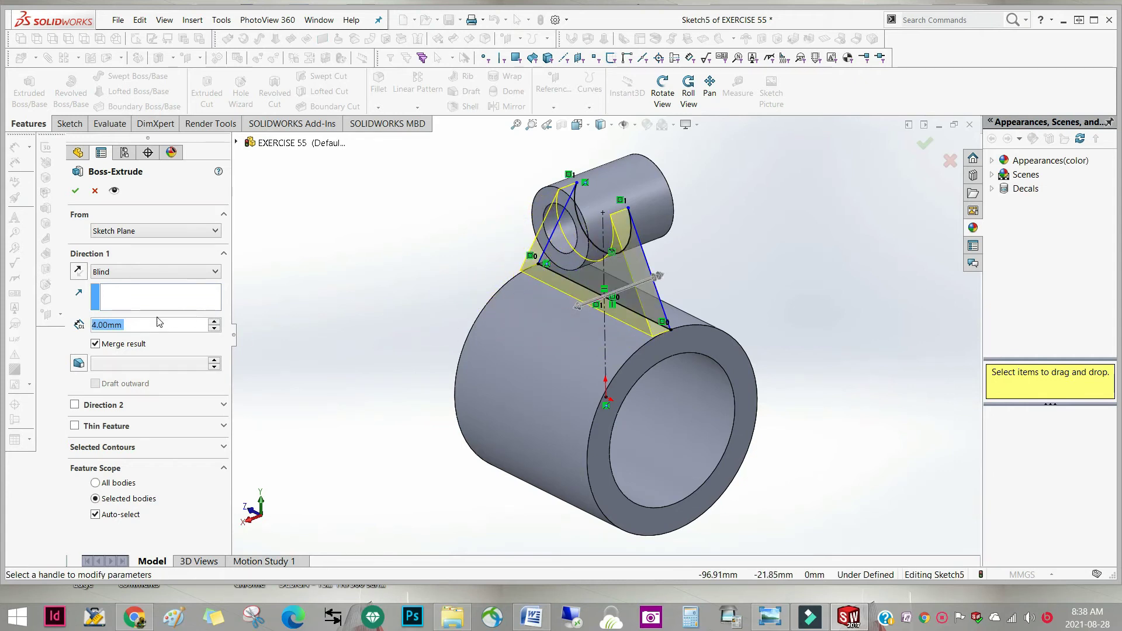
{"action": "left_click", "coordinate": [187, 273]}
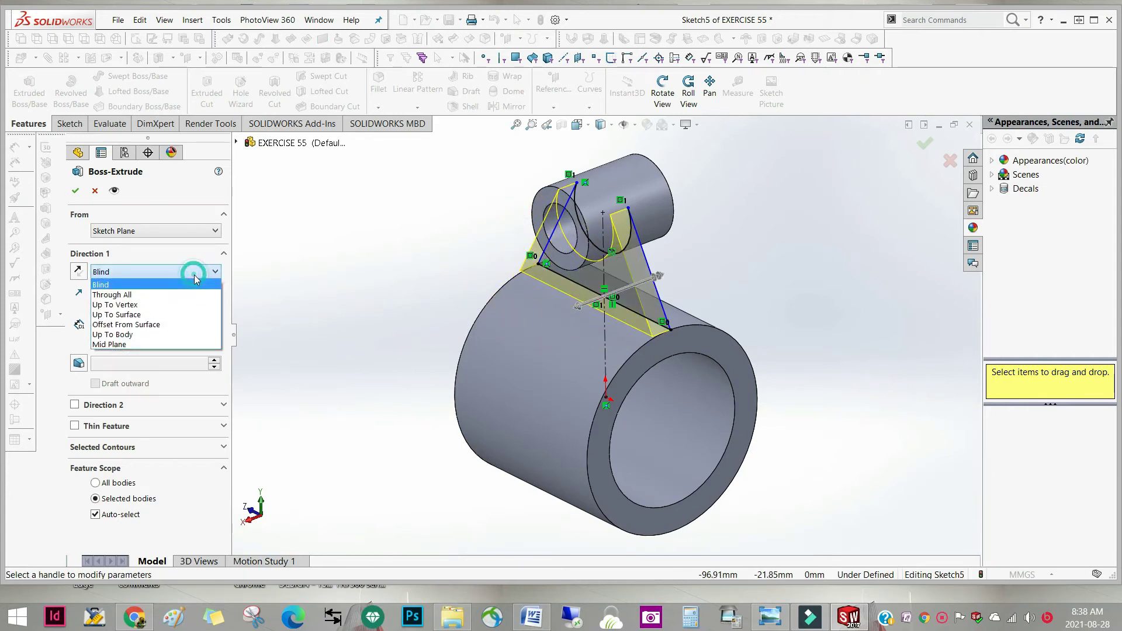
{"action": "left_click", "coordinate": [164, 344]}
{"action": "left_click", "coordinate": [136, 326]}
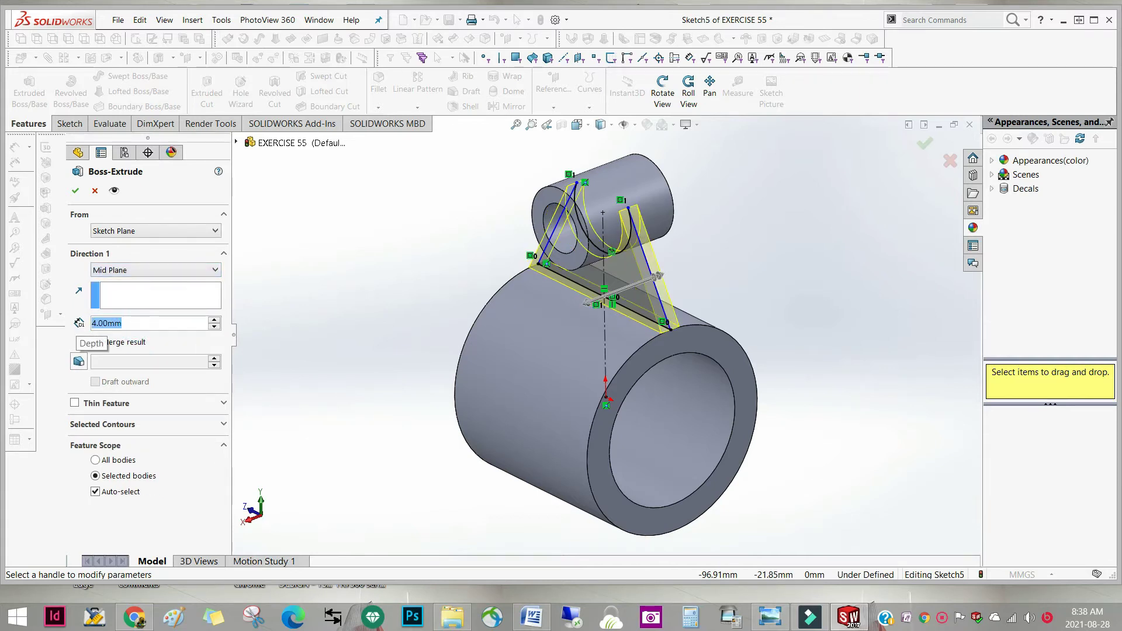
{"action": "type", "text": "5"}
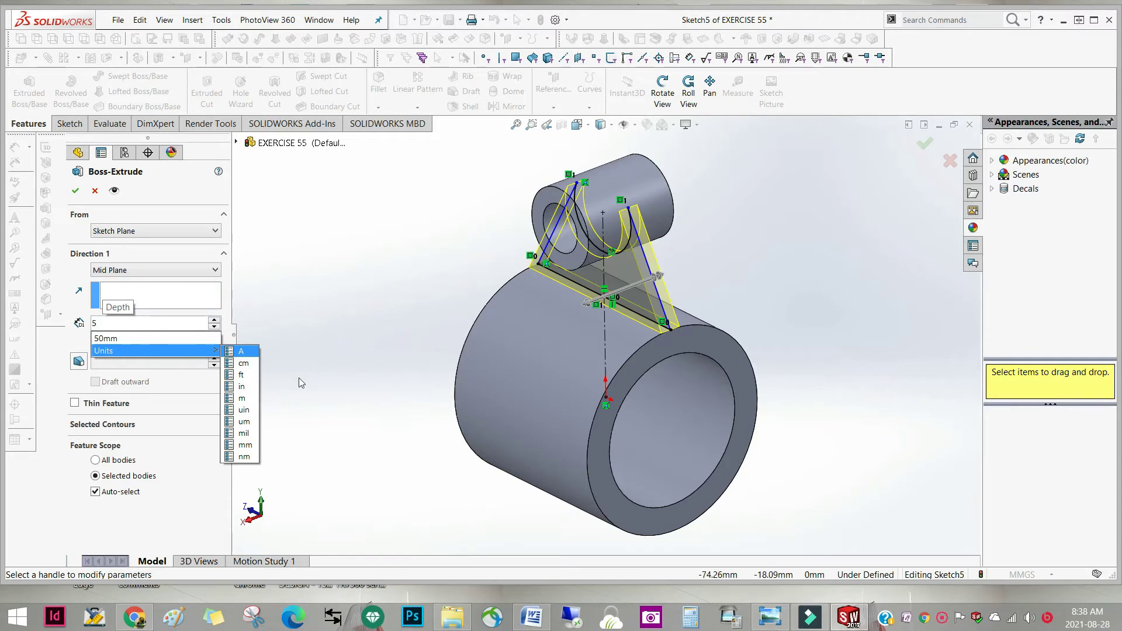
{"action": "left_click", "coordinate": [245, 445]}
{"action": "left_click", "coordinate": [335, 353]}
{"action": "middle_click_drag", "start_coordinate": [362, 359], "coordinate": [362, 327]}
{"action": "left_click", "coordinate": [76, 192]}
{"action": "middle_click_drag", "start_coordinate": [349, 377], "coordinate": [426, 276]}
{"action": "key", "text": "Escape"}
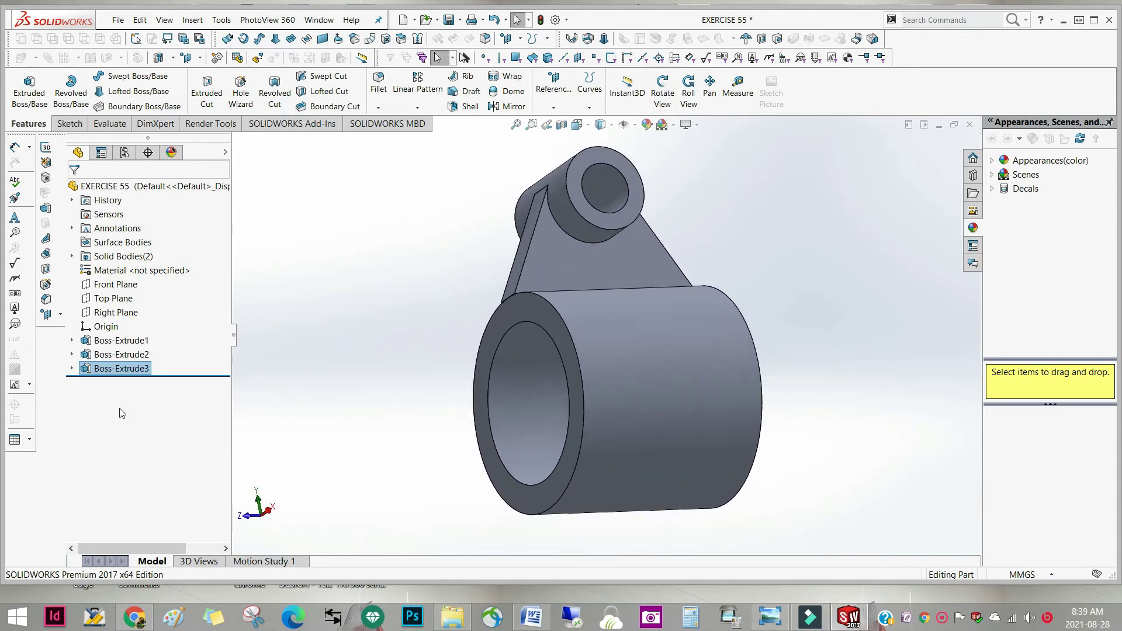
Step: Reopen the web extrusion's feature definition to review its settings and feature scope, keeping them as they are
{"action": "right_click", "coordinate": [106, 375]}
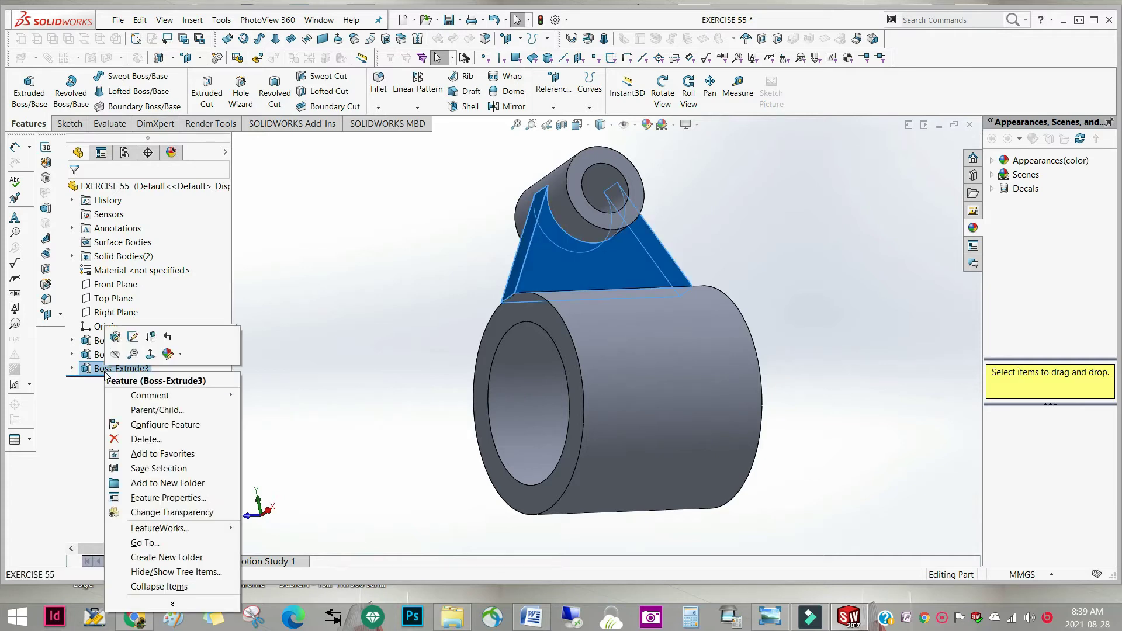
{"action": "left_click", "coordinate": [113, 339]}
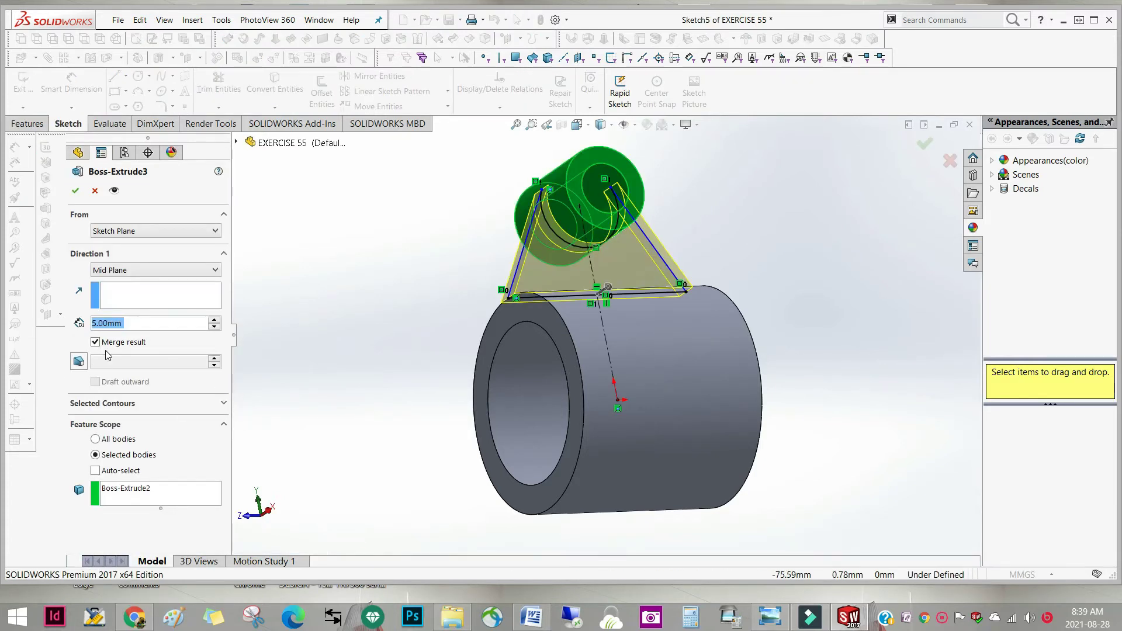
{"action": "left_click", "coordinate": [78, 193]}
{"action": "middle_click_drag", "start_coordinate": [318, 288], "coordinate": [468, 409]}
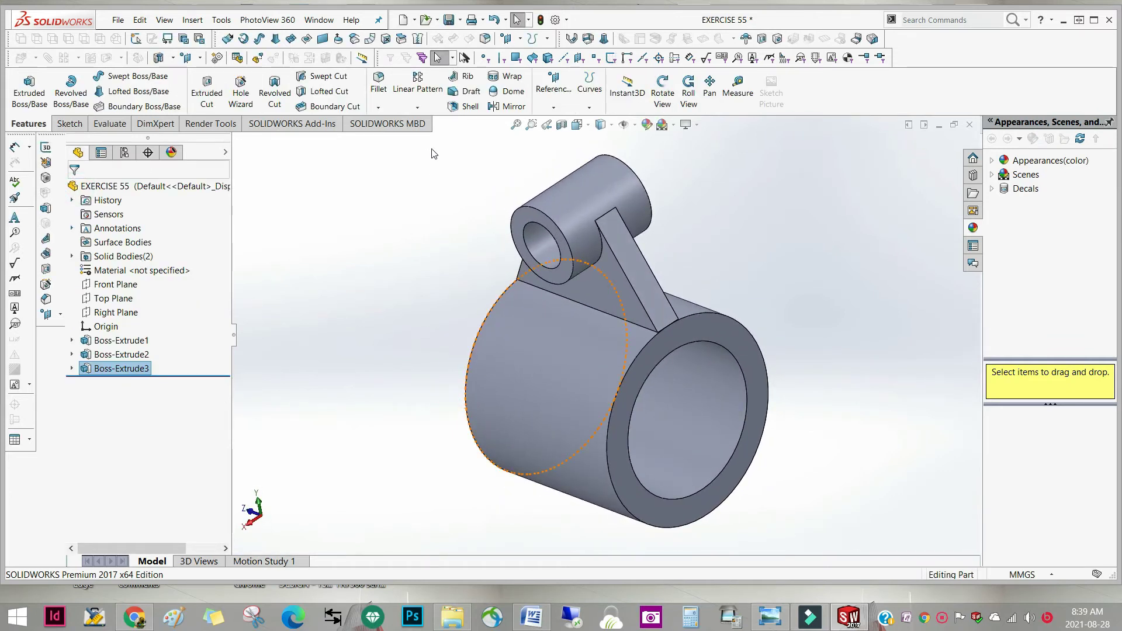
{"action": "left_click", "coordinate": [380, 85]}
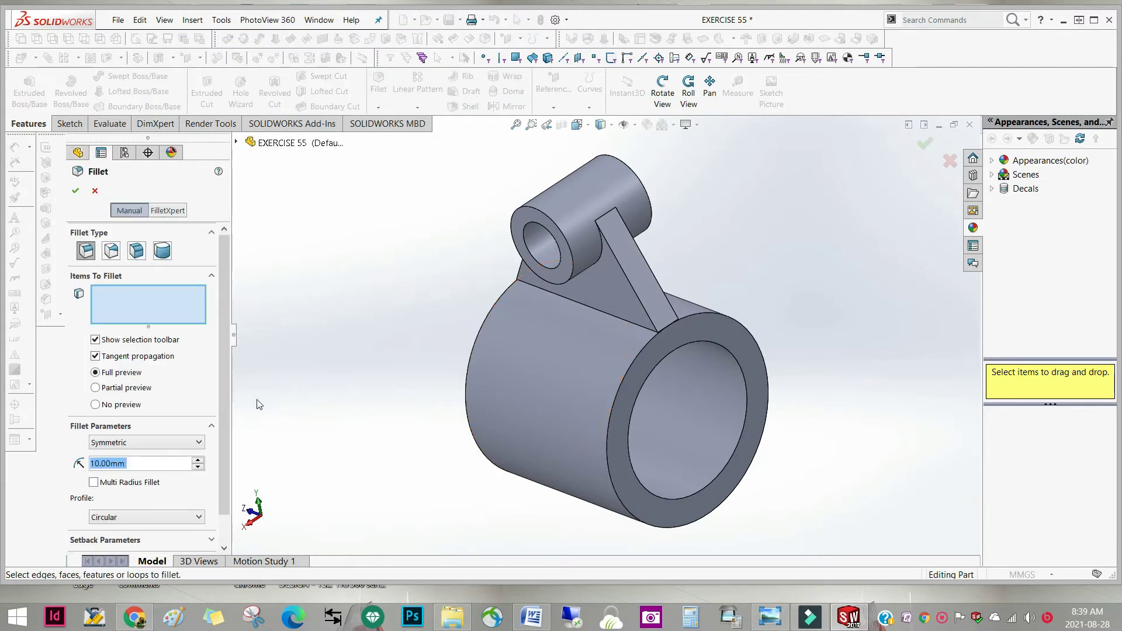
{"action": "left_click", "coordinate": [142, 463]}
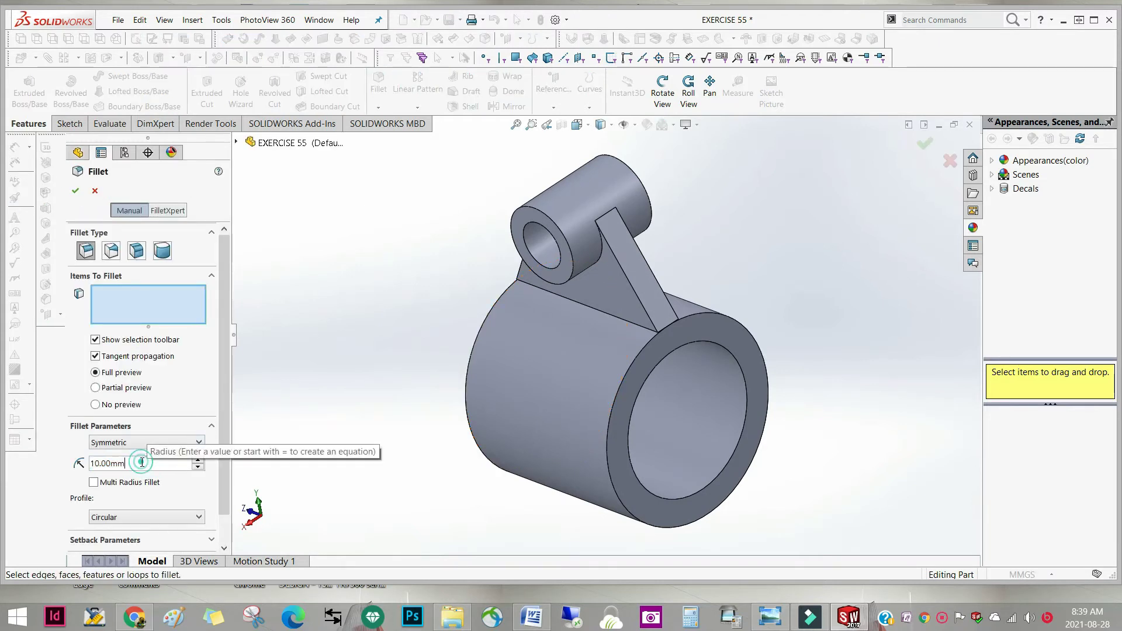
{"action": "double_click", "coordinate": [140, 463]}
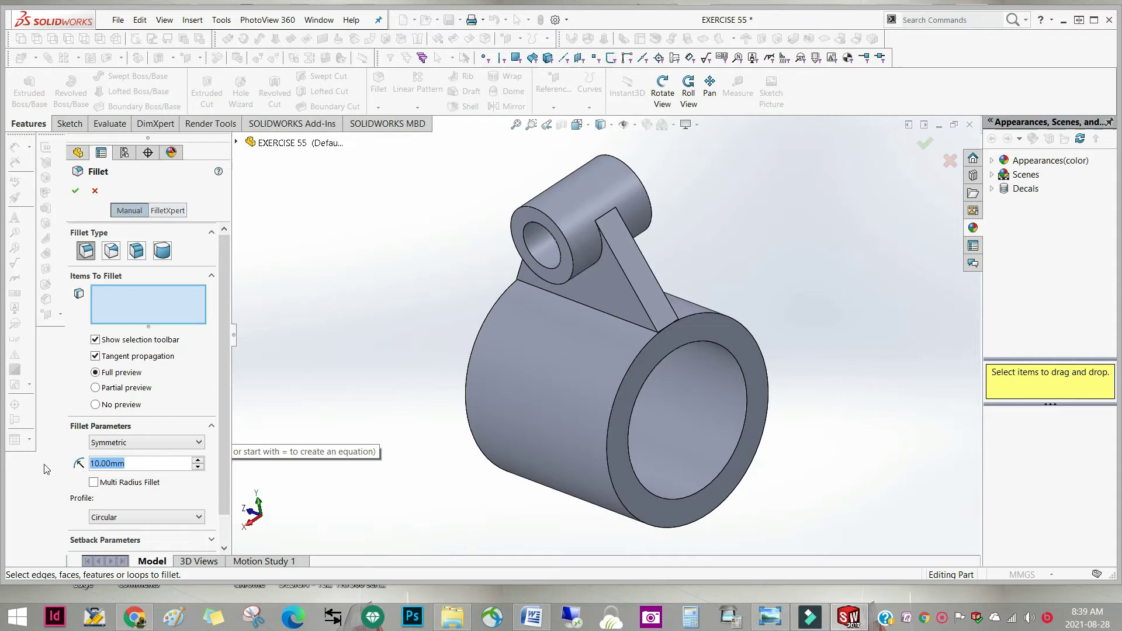
{"action": "type", "text": "2"}
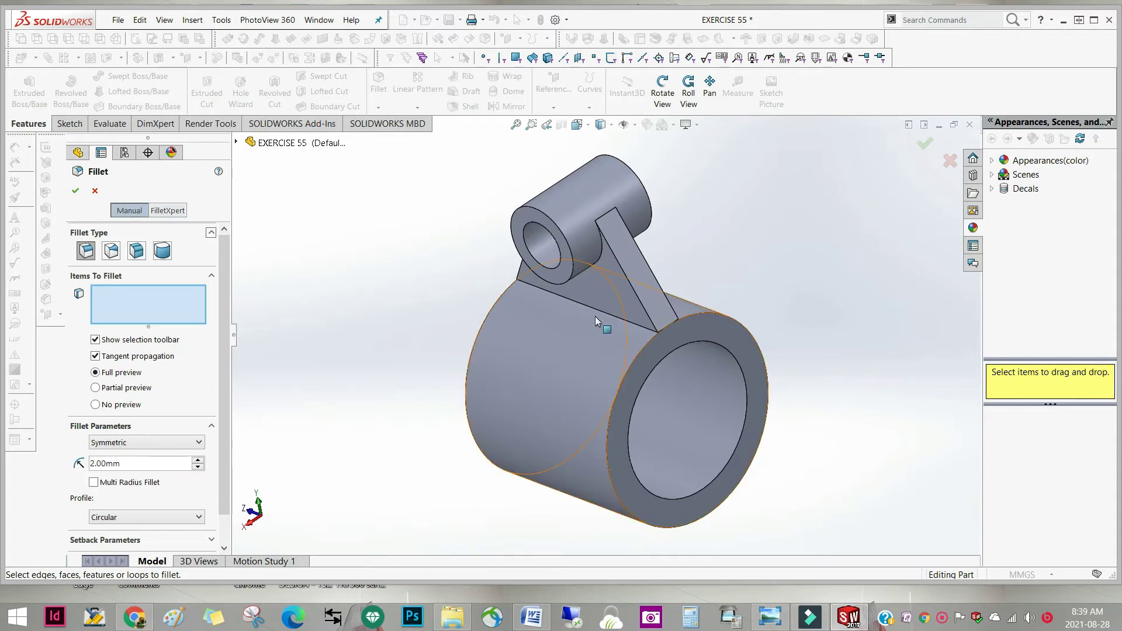
{"action": "left_click", "coordinate": [601, 310]}
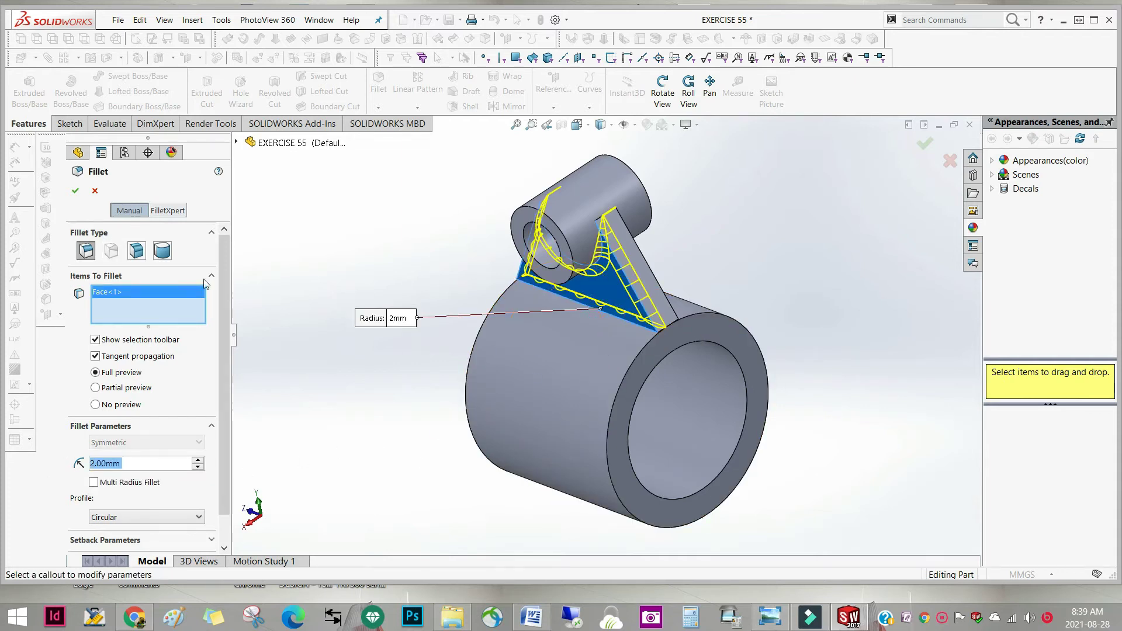
{"action": "left_click", "coordinate": [96, 192]}
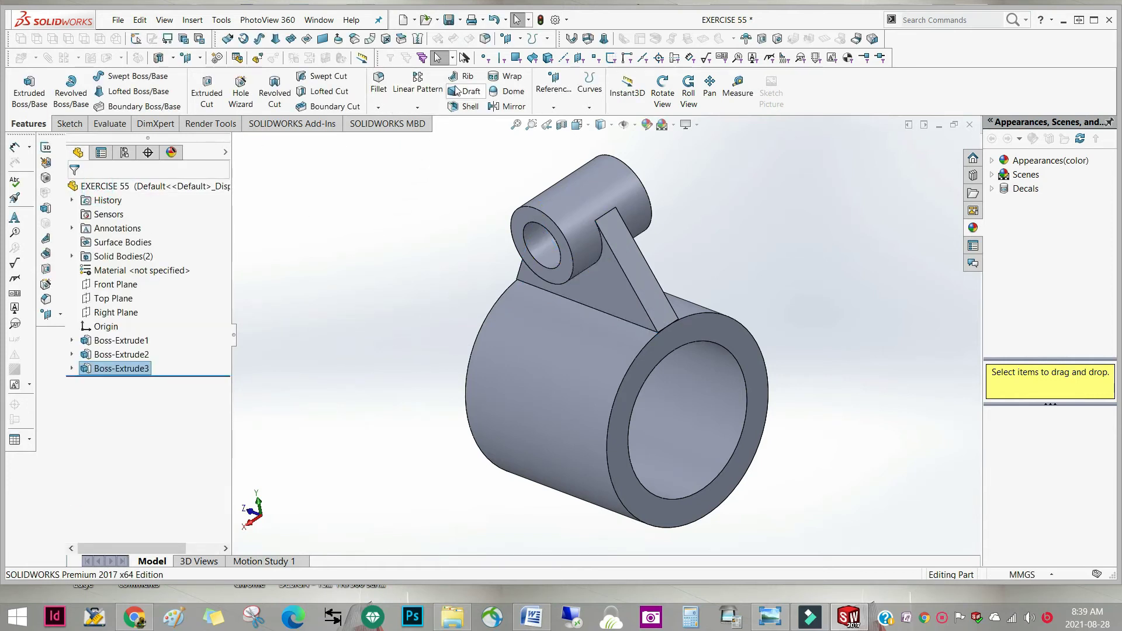
{"action": "left_click", "coordinate": [378, 85]}
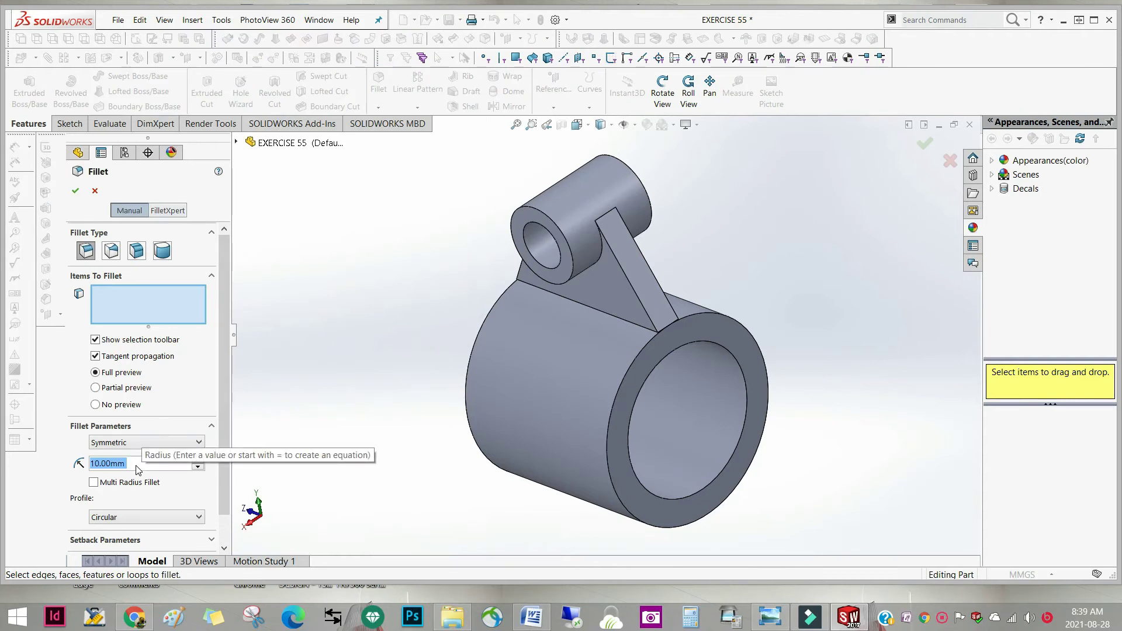
{"action": "type", "text": "2"}
{"action": "key", "text": "Return"}
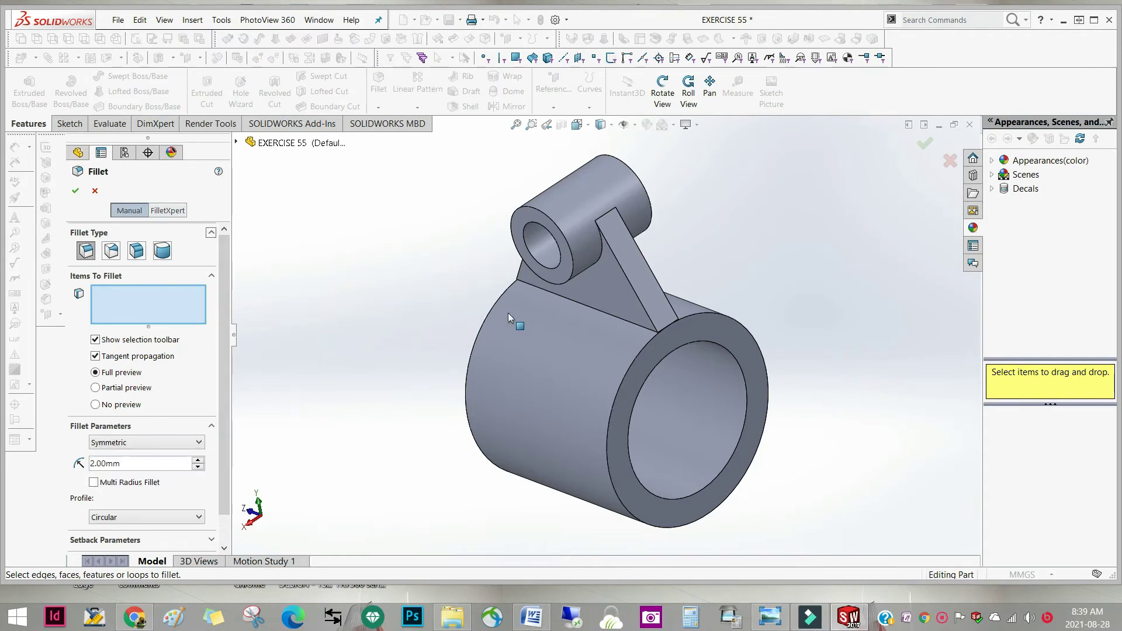
{"action": "left_click", "coordinate": [566, 300]}
{"action": "middle_click_drag", "start_coordinate": [497, 398], "coordinate": [479, 378]}
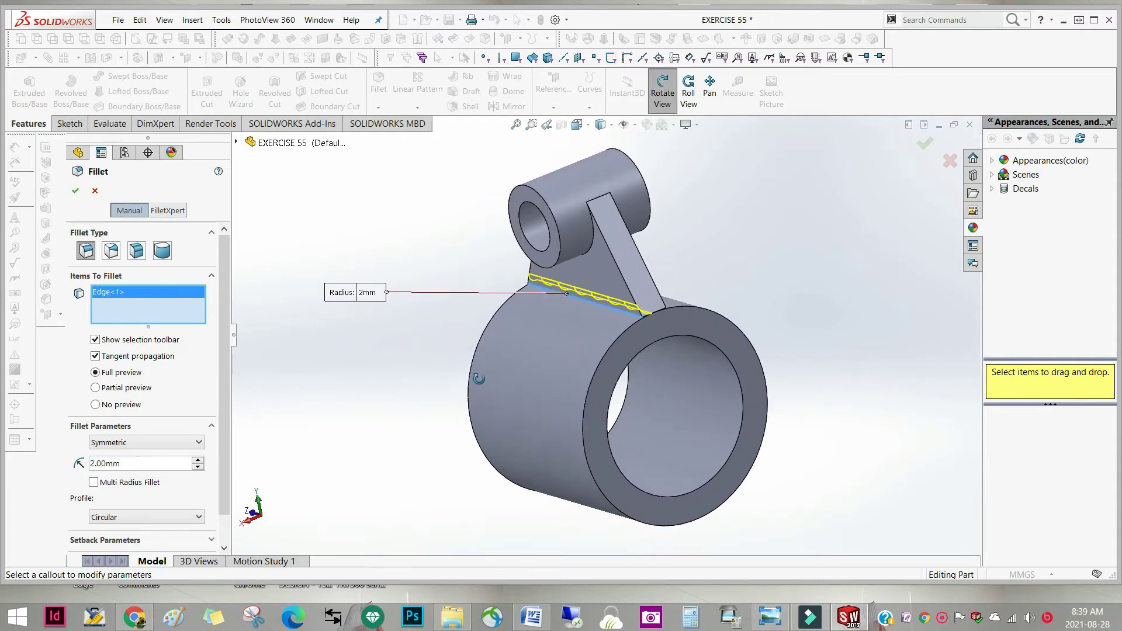
{"action": "left_click", "coordinate": [96, 194]}
Step: Add 1 mm fillets to the two curved edges where the web's opposite faces meet the small tube
{"action": "middle_click_drag", "start_coordinate": [448, 450], "coordinate": [510, 332]}
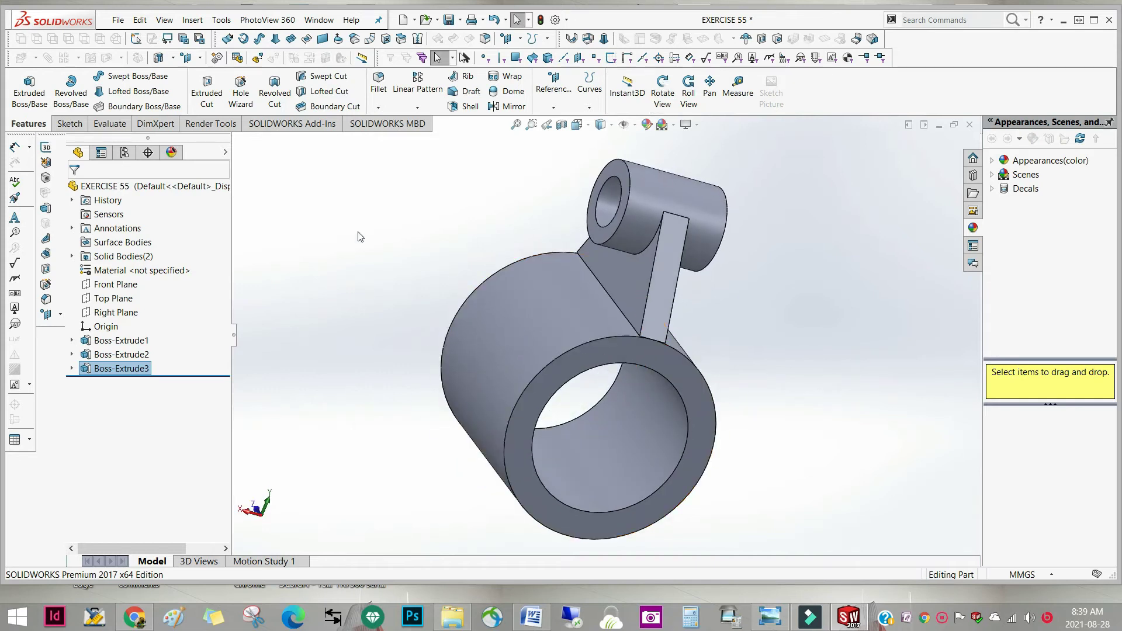
{"action": "left_click", "coordinate": [380, 82]}
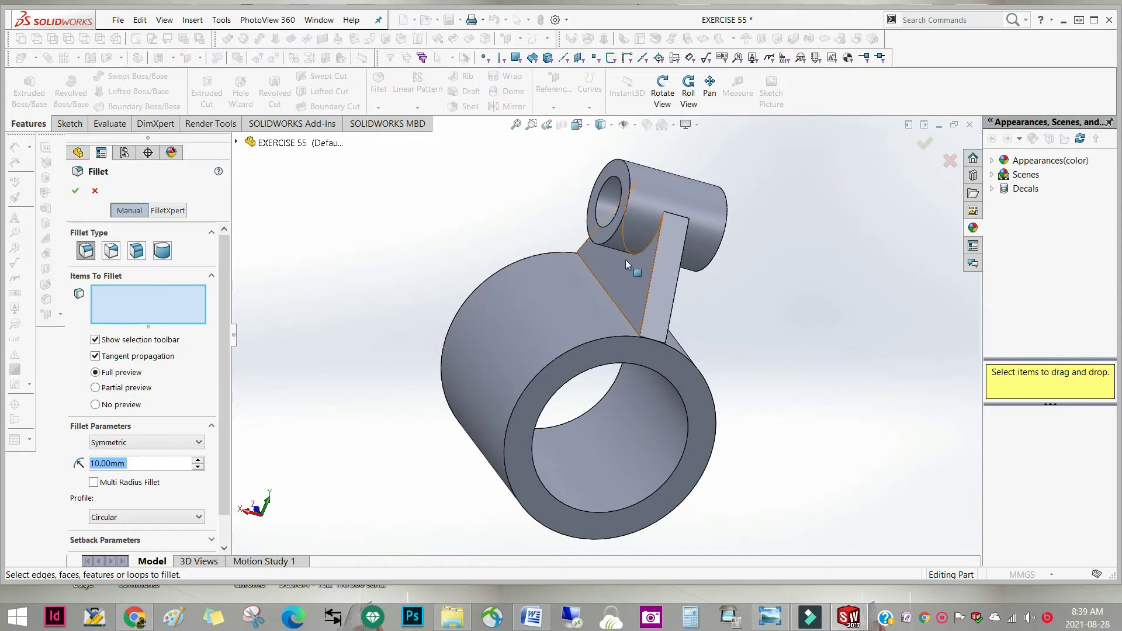
{"action": "left_click", "coordinate": [641, 251]}
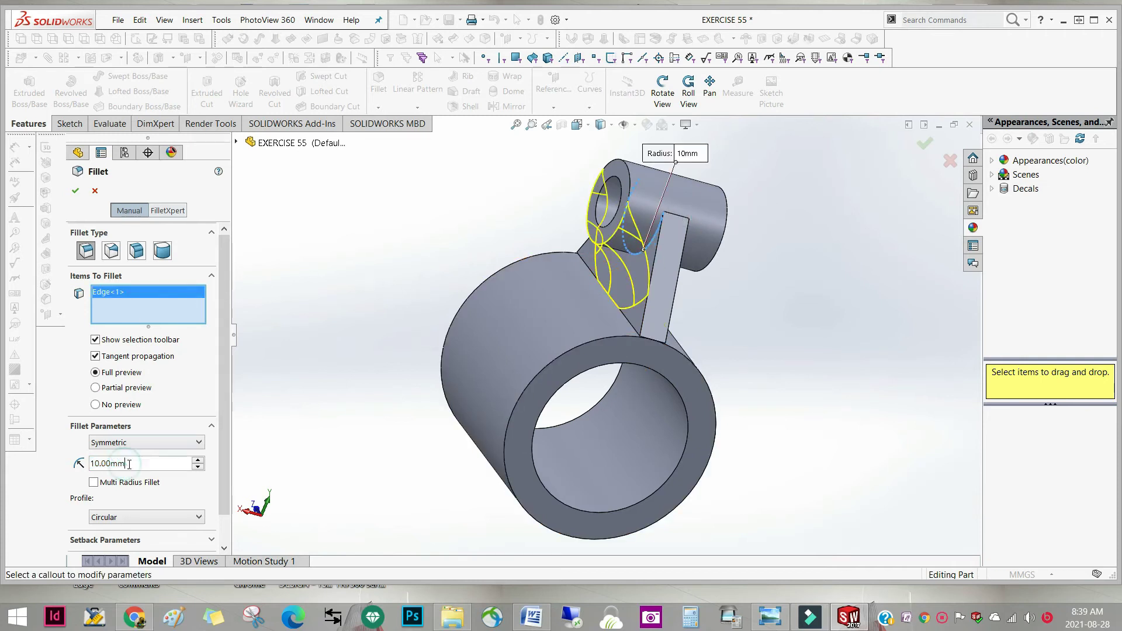
{"action": "type", "text": "1"}
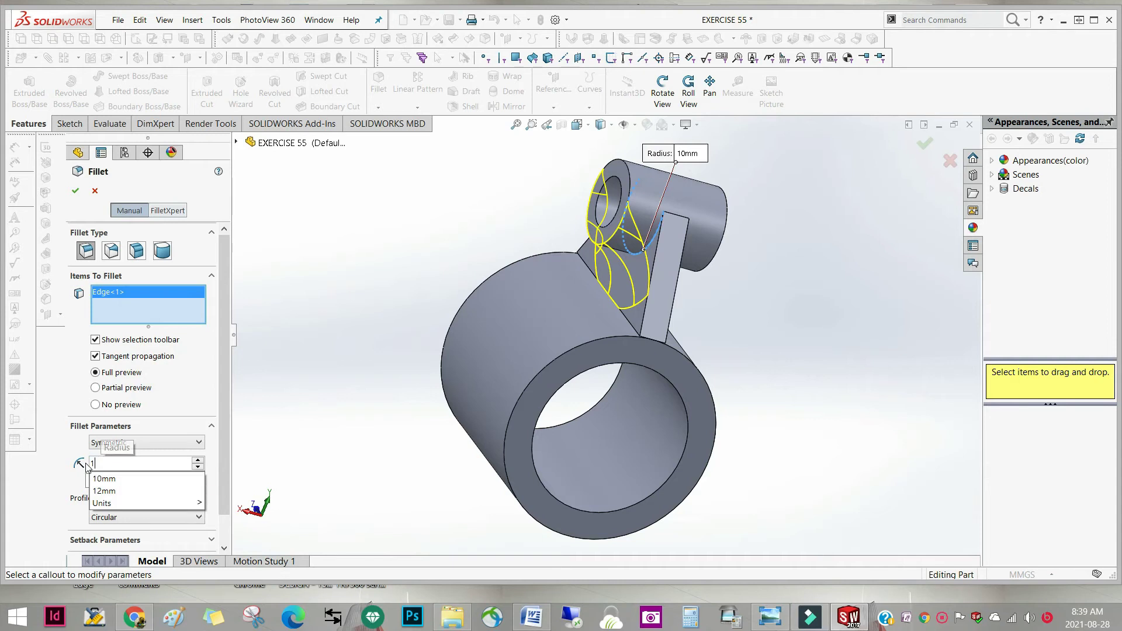
{"action": "key", "text": "Return"}
{"action": "middle_click_drag", "start_coordinate": [360, 356], "coordinate": [330, 260]}
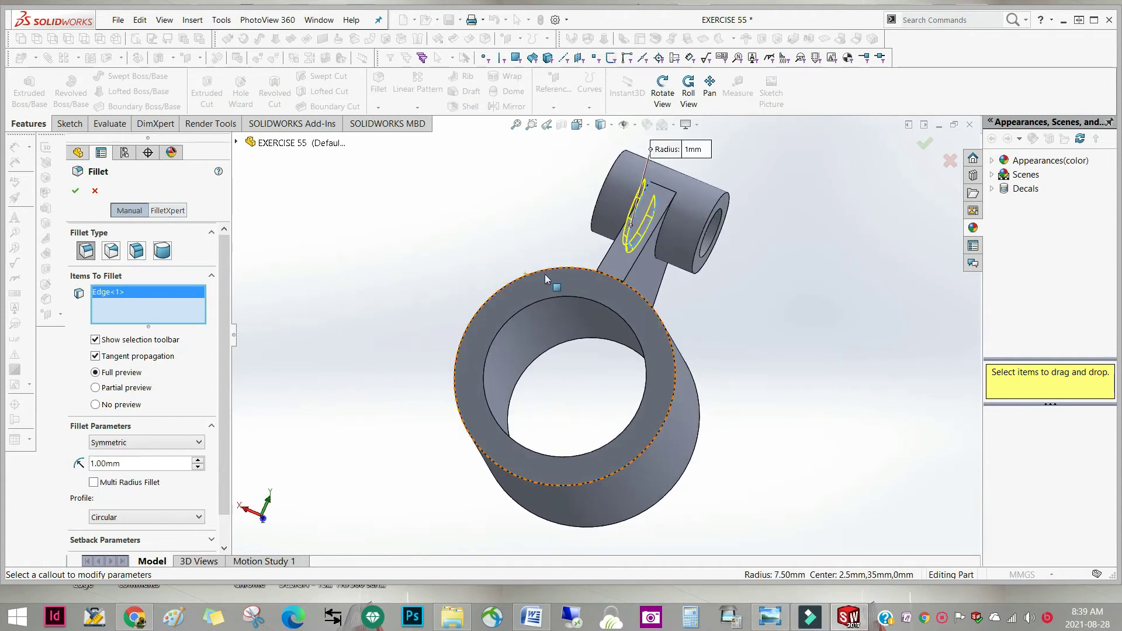
{"action": "left_click", "coordinate": [659, 252]}
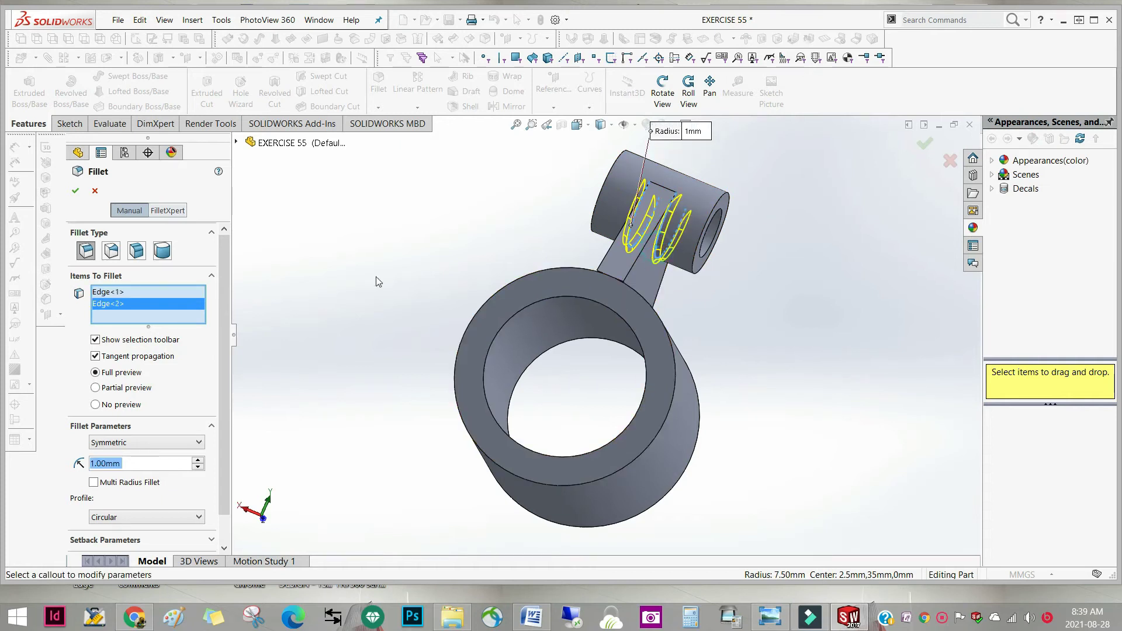
{"action": "middle_click_drag", "start_coordinate": [409, 277], "coordinate": [471, 389]}
{"action": "left_click", "coordinate": [72, 193]}
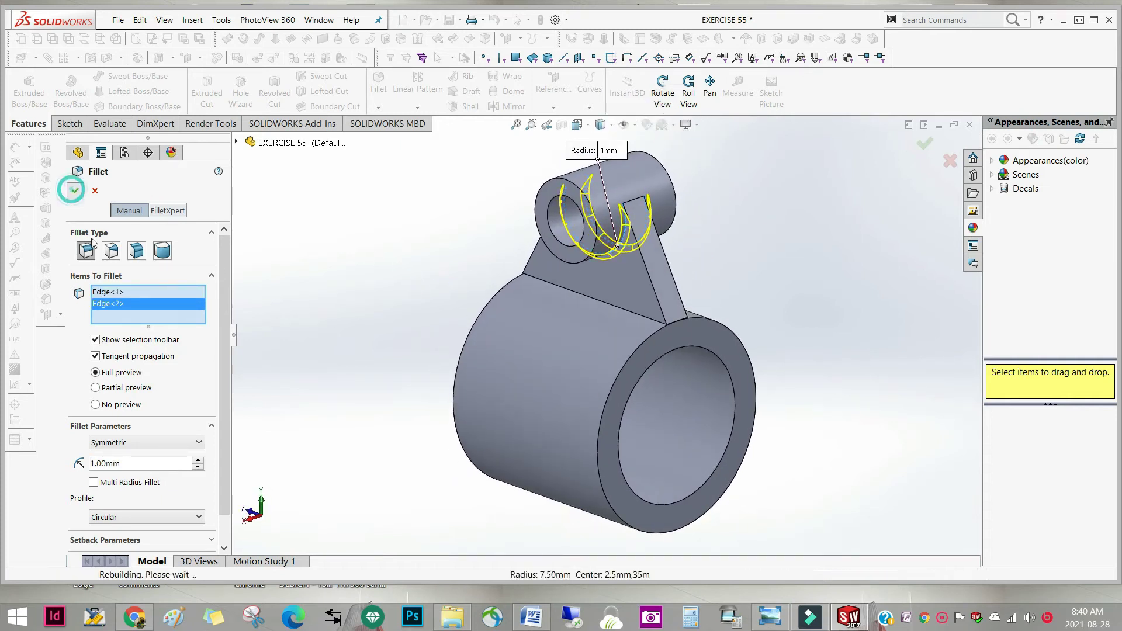
{"action": "middle_click_drag", "start_coordinate": [352, 310], "coordinate": [358, 253]}
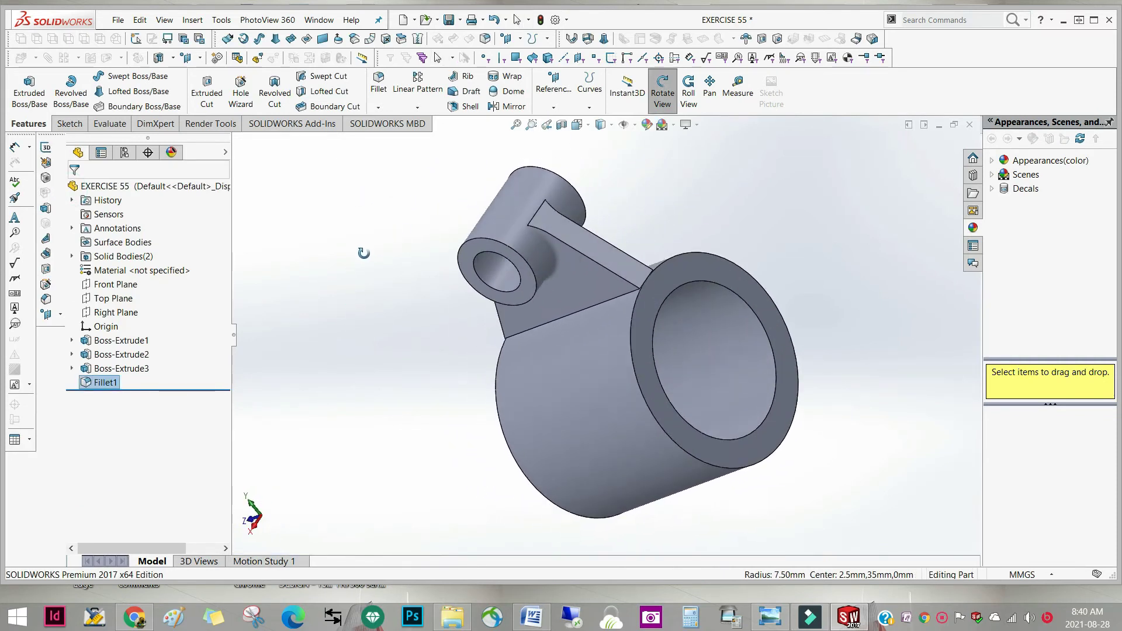
{"action": "middle_click_drag", "start_coordinate": [450, 279], "coordinate": [678, 308]}
{"action": "key", "text": "Escape"}
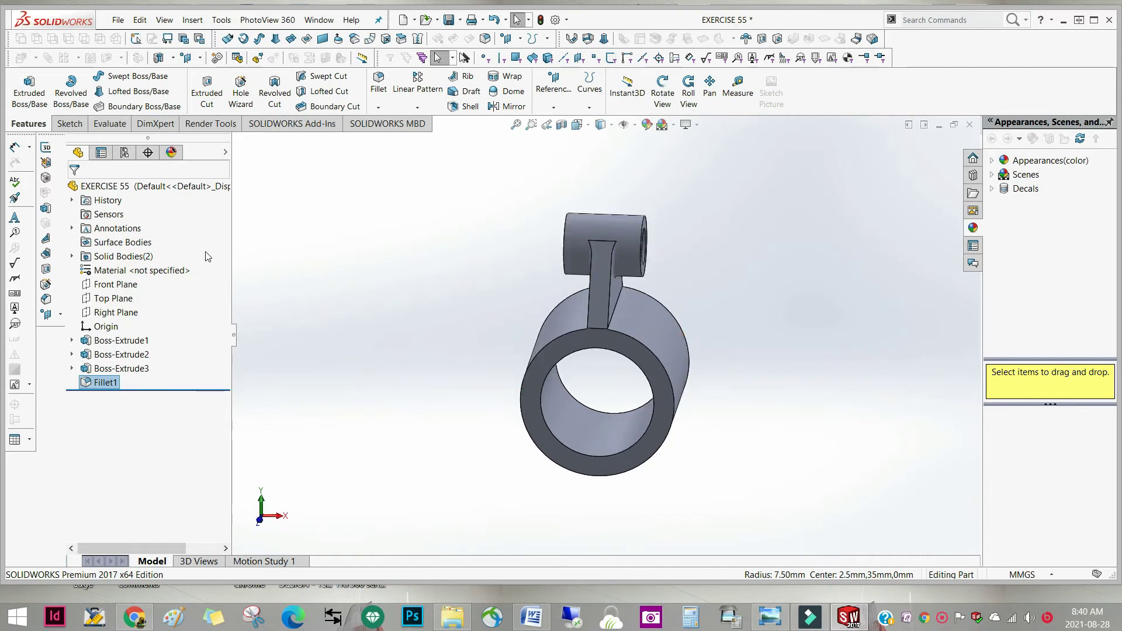
Step: On a new Front Plane sketch, draw a slanted line about 22 mm long from the small tube's lower right corner to the large cylinder's outer circle
{"action": "mouse_move", "coordinate": [384, 340]}
{"action": "middle_mouse_down"}
{"action": "mouse_move", "coordinate": [379, 331]}
{"action": "mouse_move", "coordinate": [380, 348]}
{"action": "middle_mouse_up"}
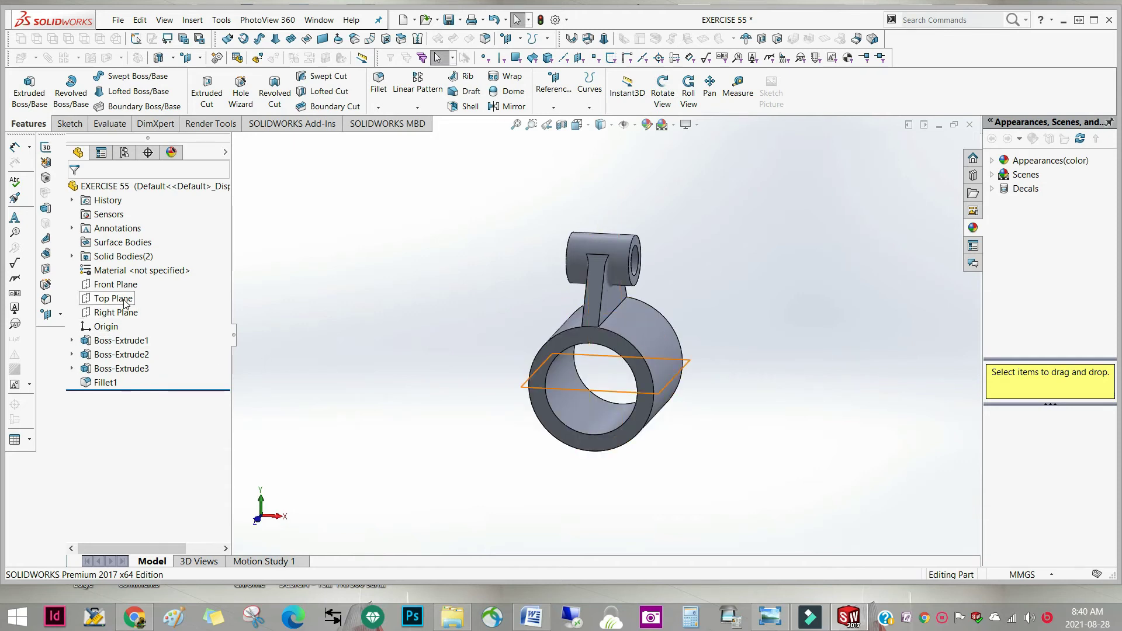
{"action": "left_click", "coordinate": [115, 284]}
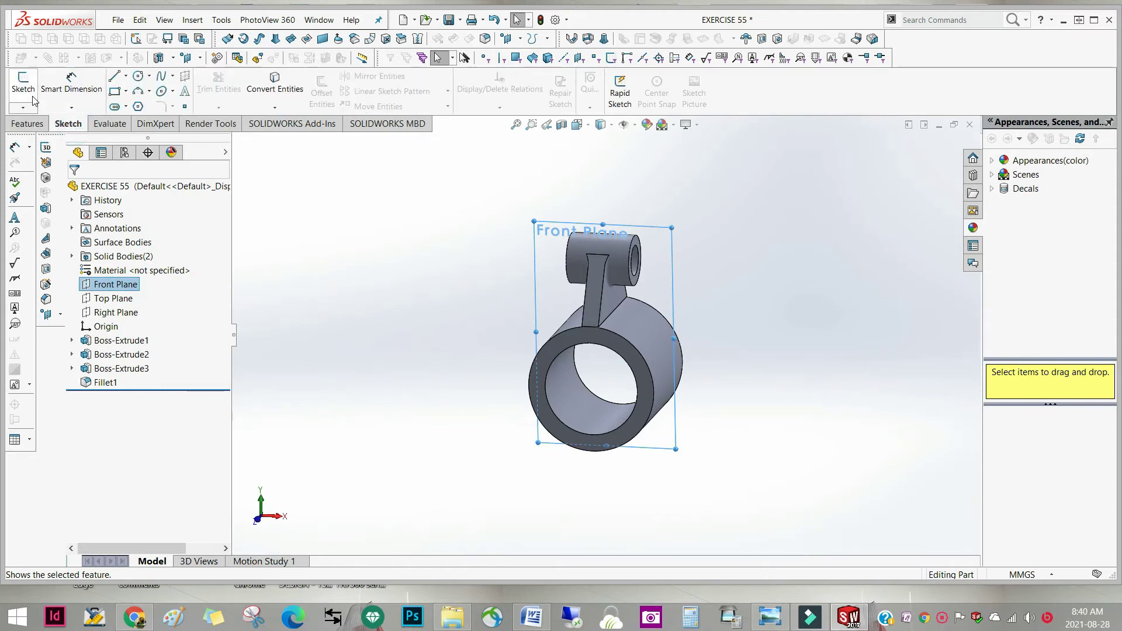
{"action": "left_click", "coordinate": [33, 99]}
{"action": "left_click", "coordinate": [579, 125]}
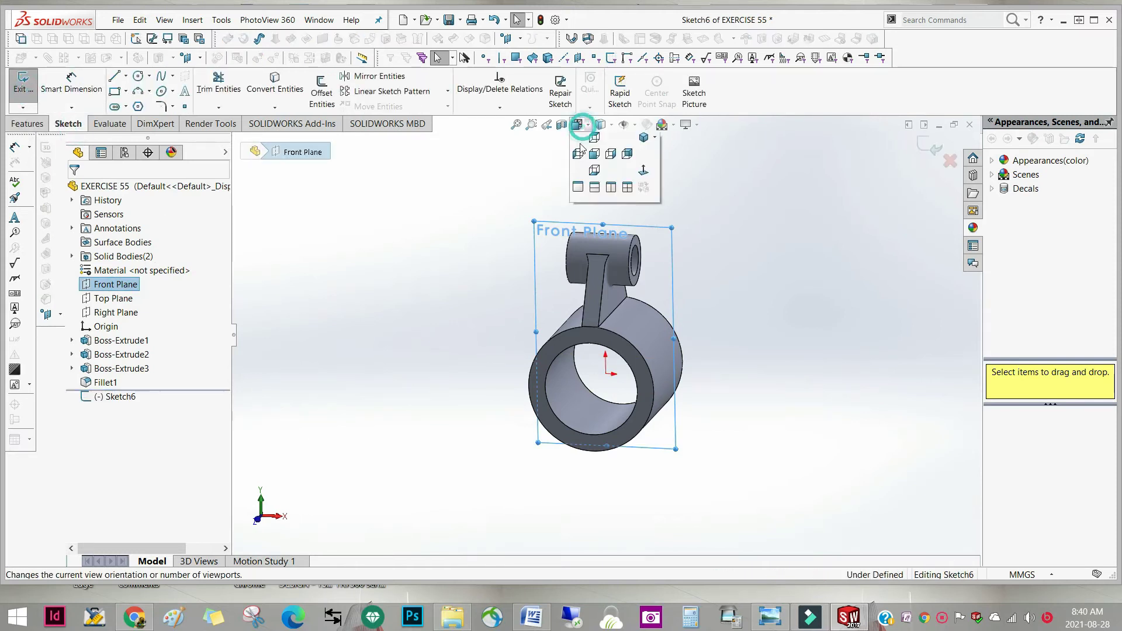
{"action": "left_click", "coordinate": [595, 153]}
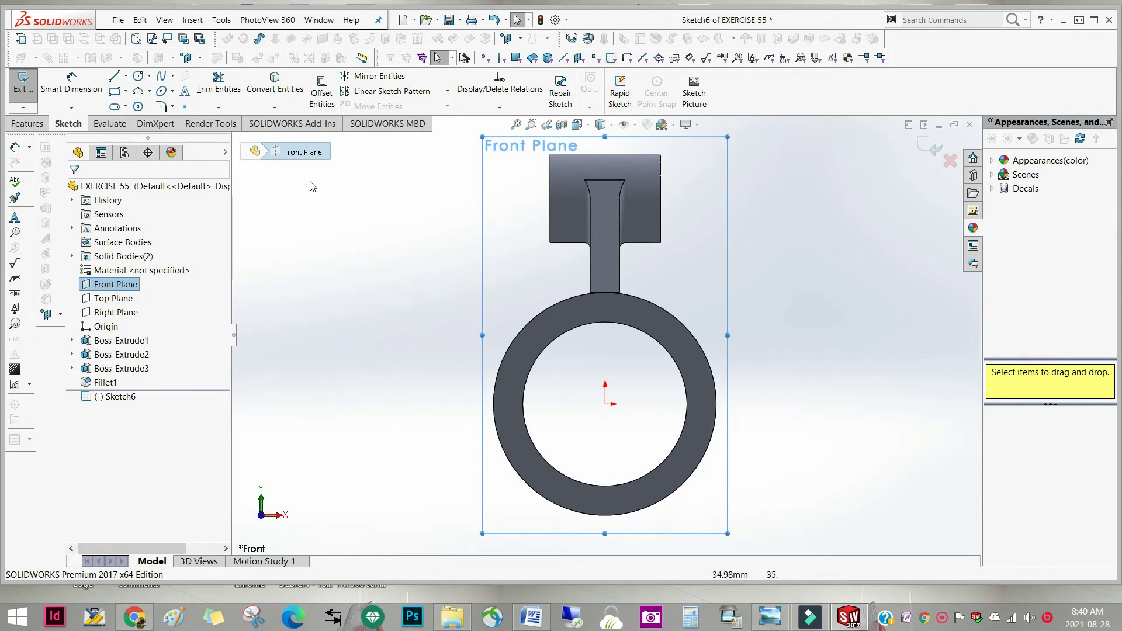
{"action": "left_click", "coordinate": [114, 76]}
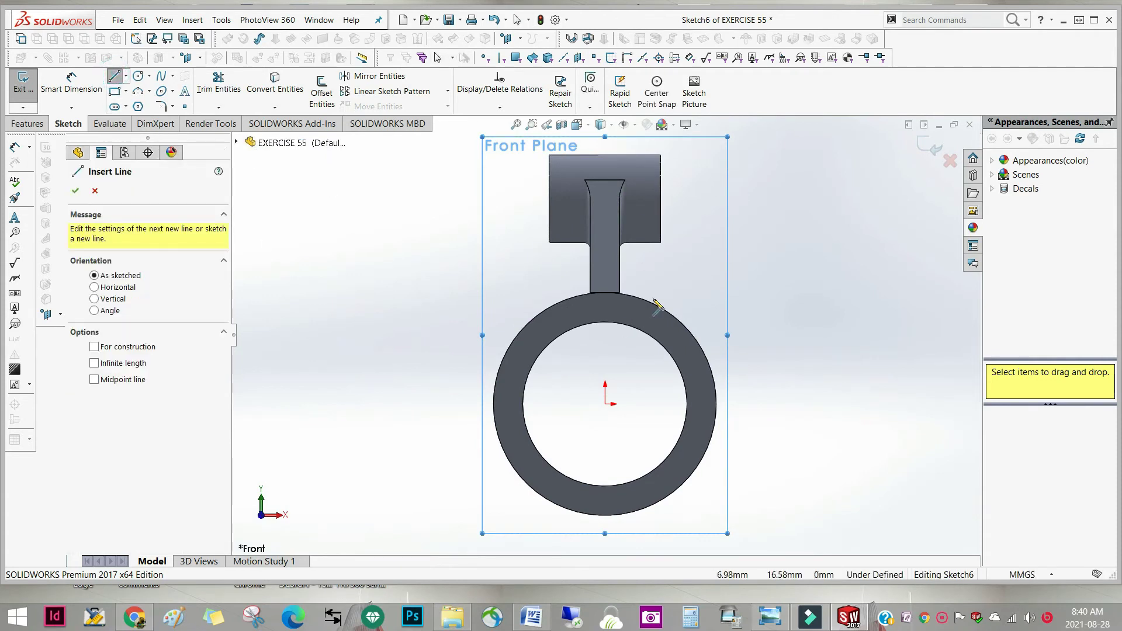
{"action": "left_click", "coordinate": [661, 244]}
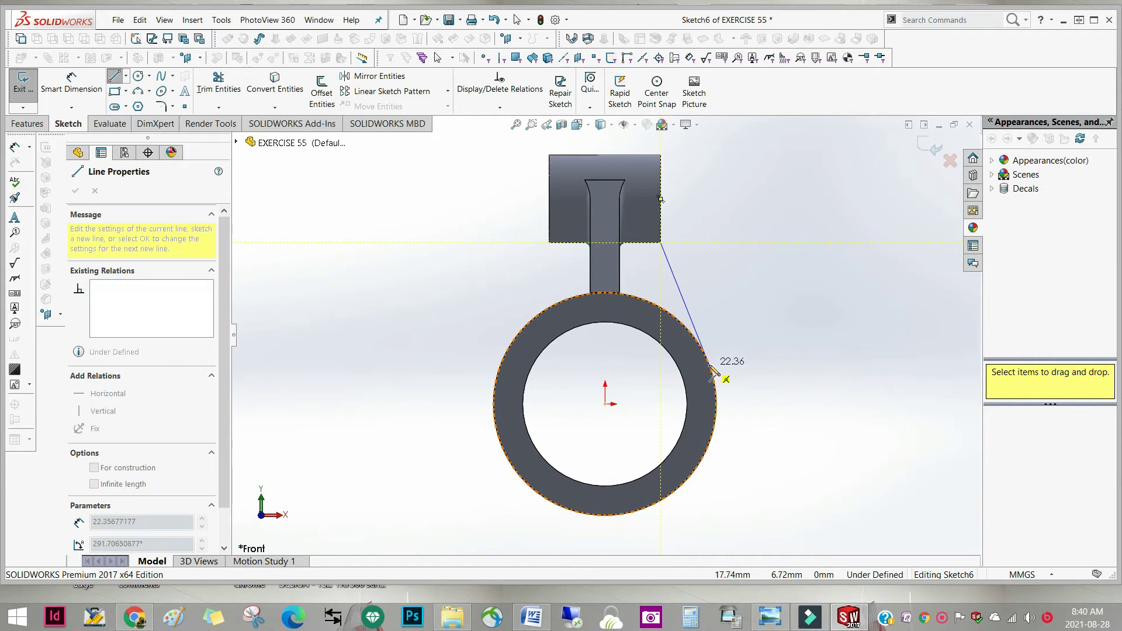
{"action": "left_click", "coordinate": [711, 366]}
{"action": "right_click", "coordinate": [711, 366]}
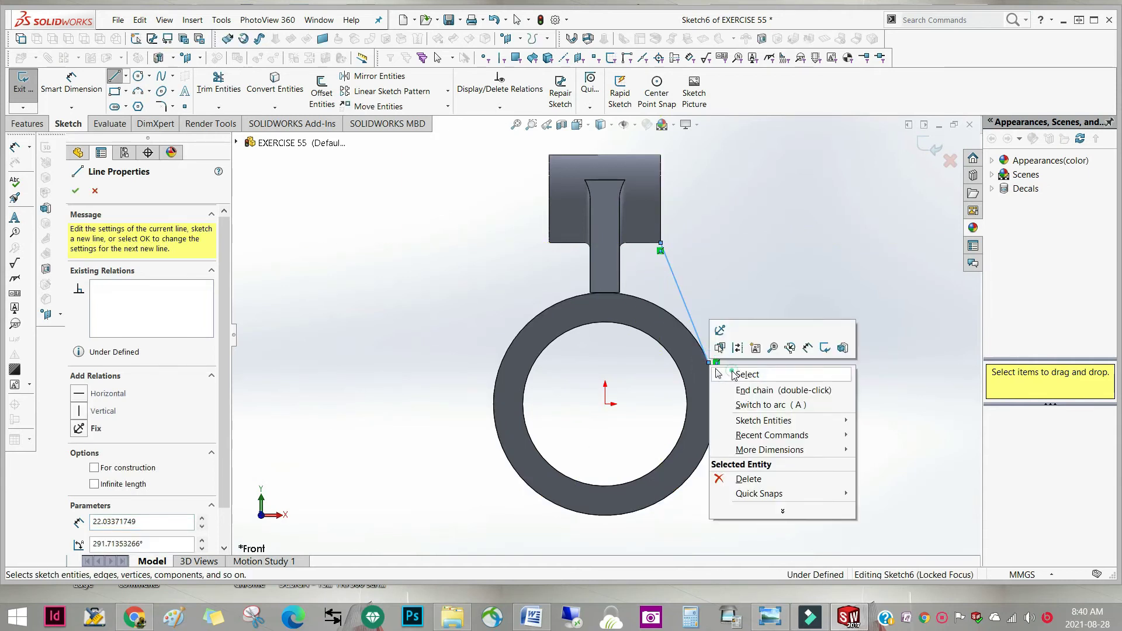
Step: End the line chain and convert the large cylinder's front outer edge into a circle in the rib sketch
{"action": "left_click", "coordinate": [760, 373]}
{"action": "mouse_move", "coordinate": [764, 369]}
{"action": "middle_mouse_down"}
{"action": "mouse_move", "coordinate": [742, 361]}
{"action": "mouse_move", "coordinate": [750, 381]}
{"action": "mouse_move", "coordinate": [787, 372]}
{"action": "mouse_move", "coordinate": [742, 381]}
{"action": "mouse_move", "coordinate": [769, 359]}
{"action": "mouse_move", "coordinate": [760, 377]}
{"action": "middle_mouse_up"}
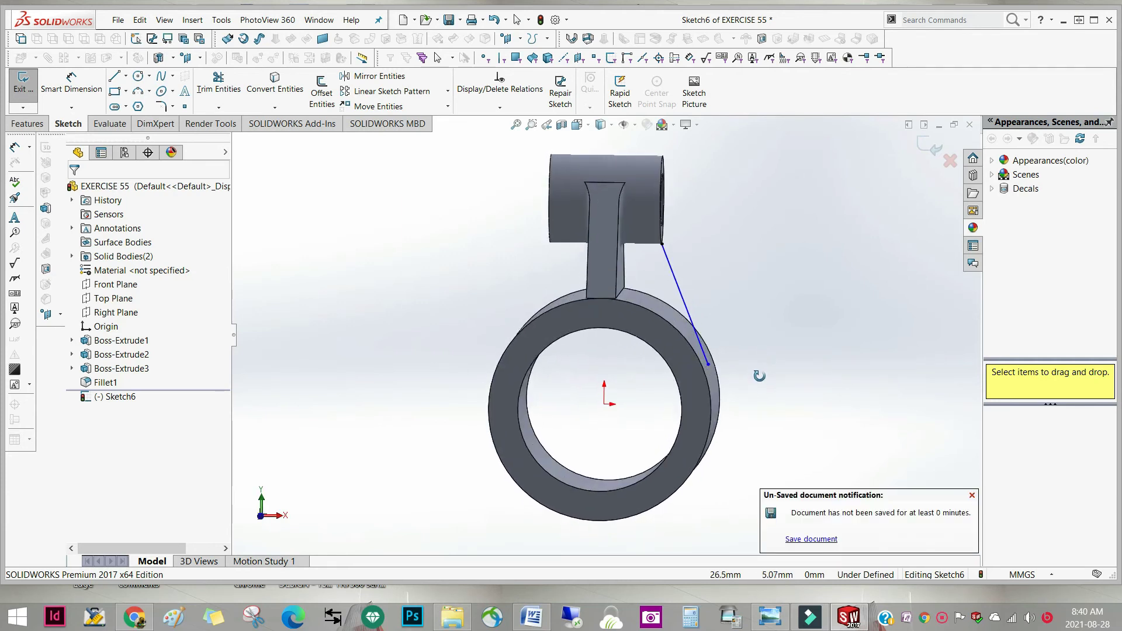
{"action": "left_click", "coordinate": [650, 321]}
{"action": "left_click", "coordinate": [291, 91]}
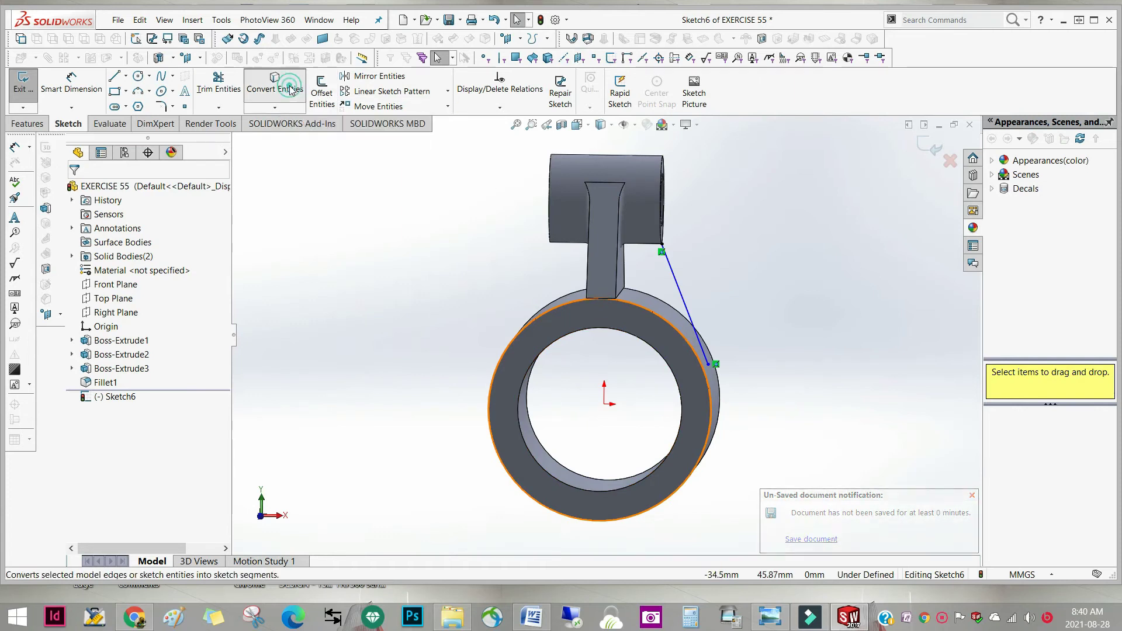
{"action": "left_click", "coordinate": [674, 327]}
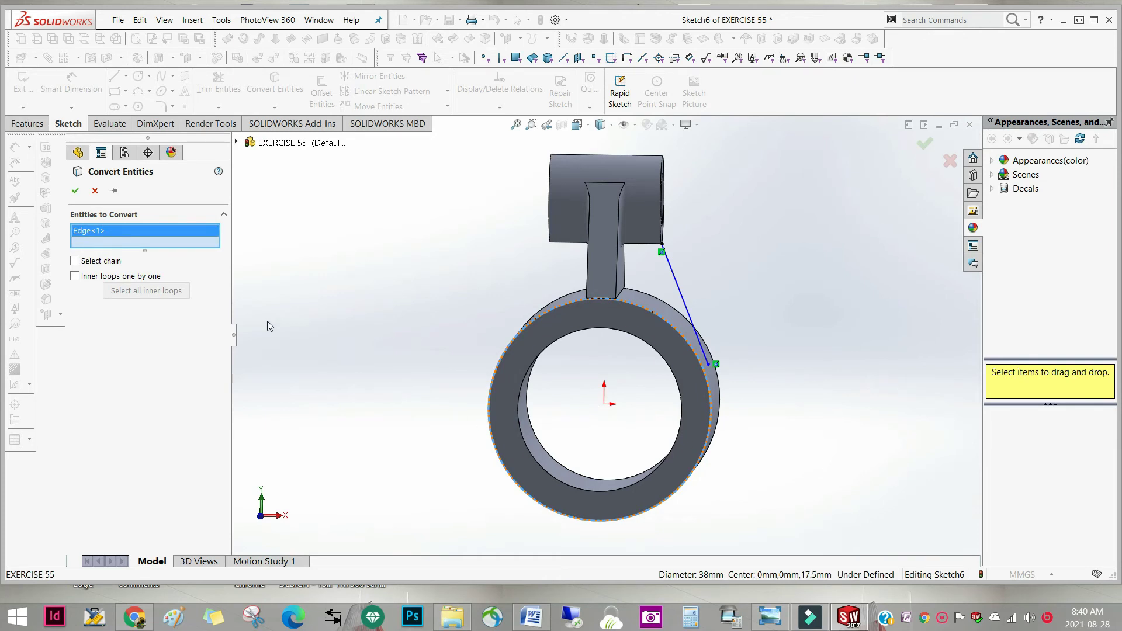
{"action": "left_click", "coordinate": [77, 190]}
Step: In the front view, convert the small tube's lower silhouette edge between the web fillet and the tube's right end
{"action": "middle_click_drag", "start_coordinate": [686, 312], "coordinate": [695, 339]}
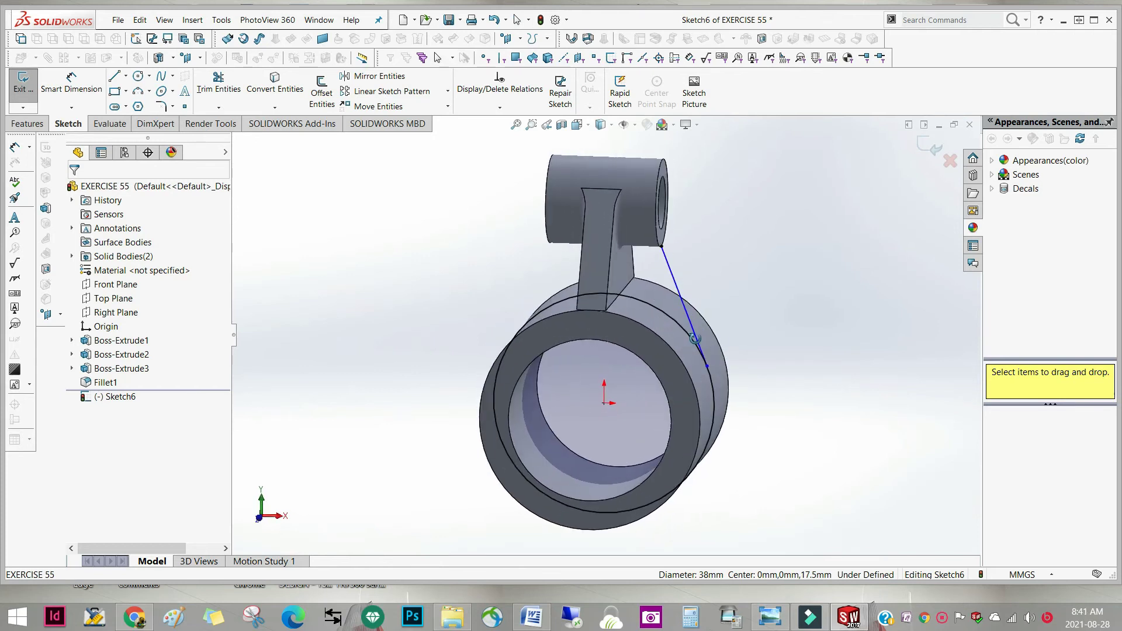
{"action": "left_click", "coordinate": [577, 124]}
{"action": "left_click", "coordinate": [628, 173]}
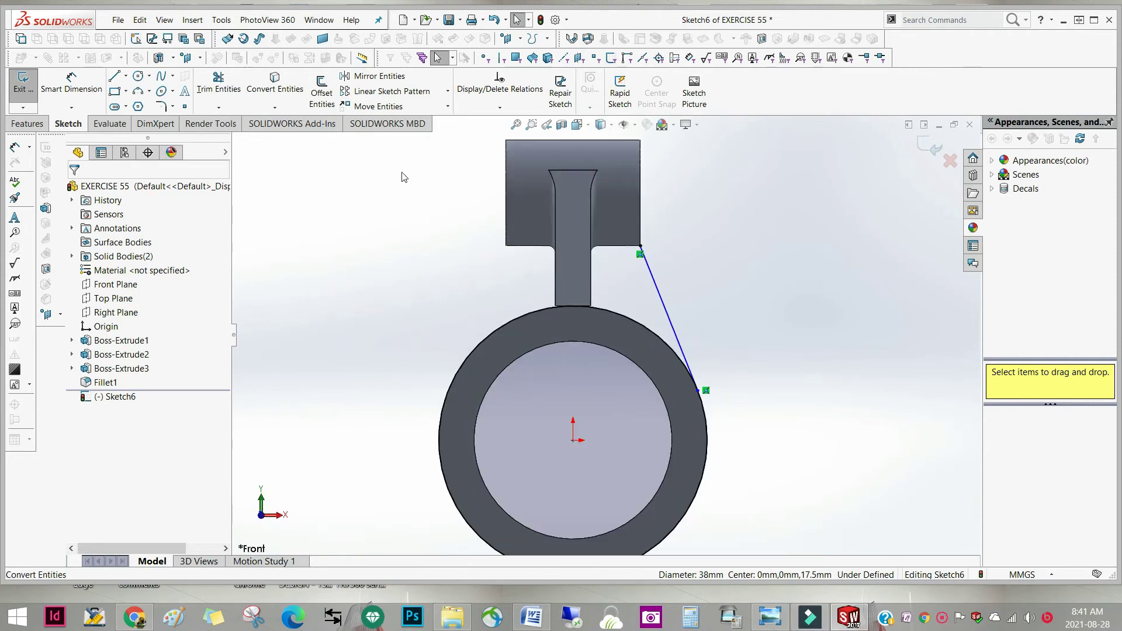
{"action": "left_click", "coordinate": [272, 94]}
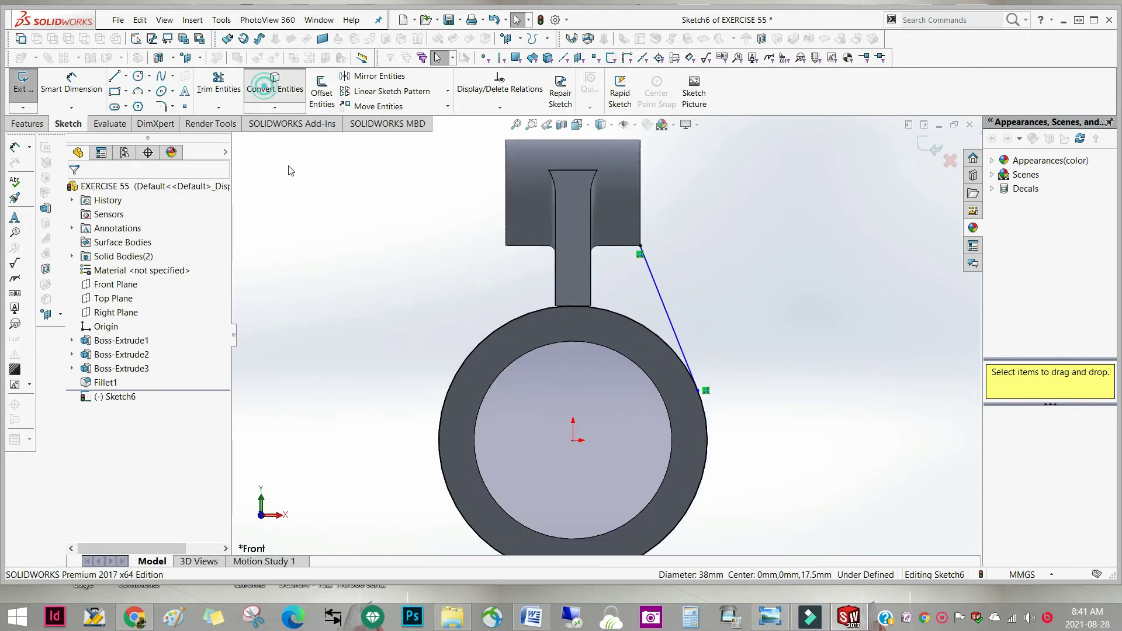
{"action": "left_click", "coordinate": [611, 248]}
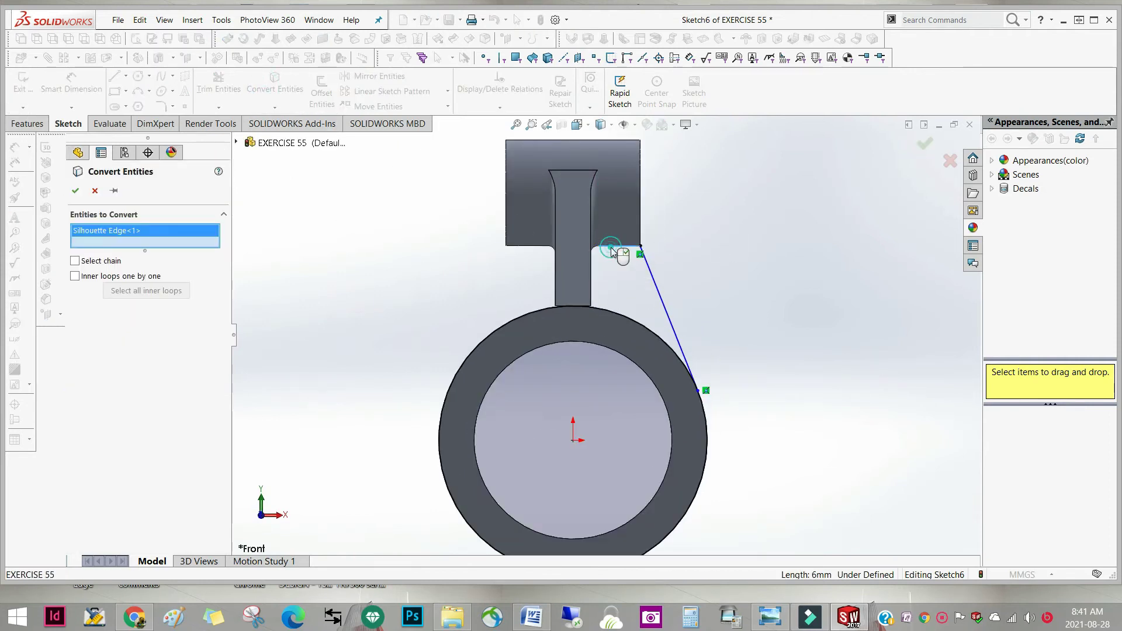
{"action": "left_click", "coordinate": [75, 192]}
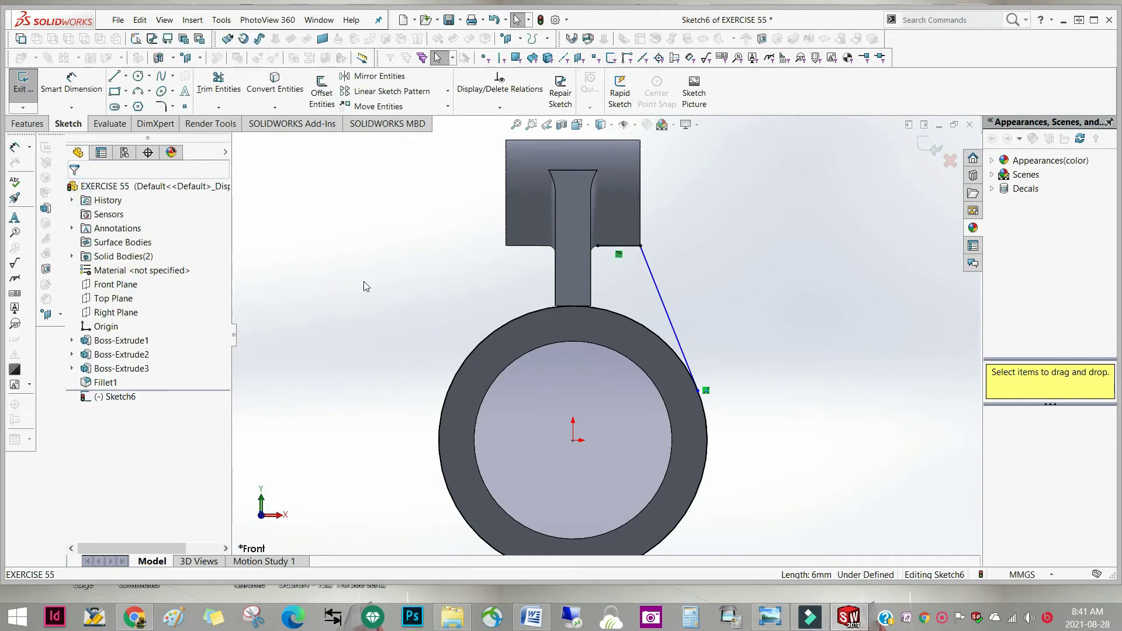
Step: Convert the small fillet arc under the tube and the web's right vertical edge into the sketch
{"action": "left_click", "coordinate": [284, 89]}
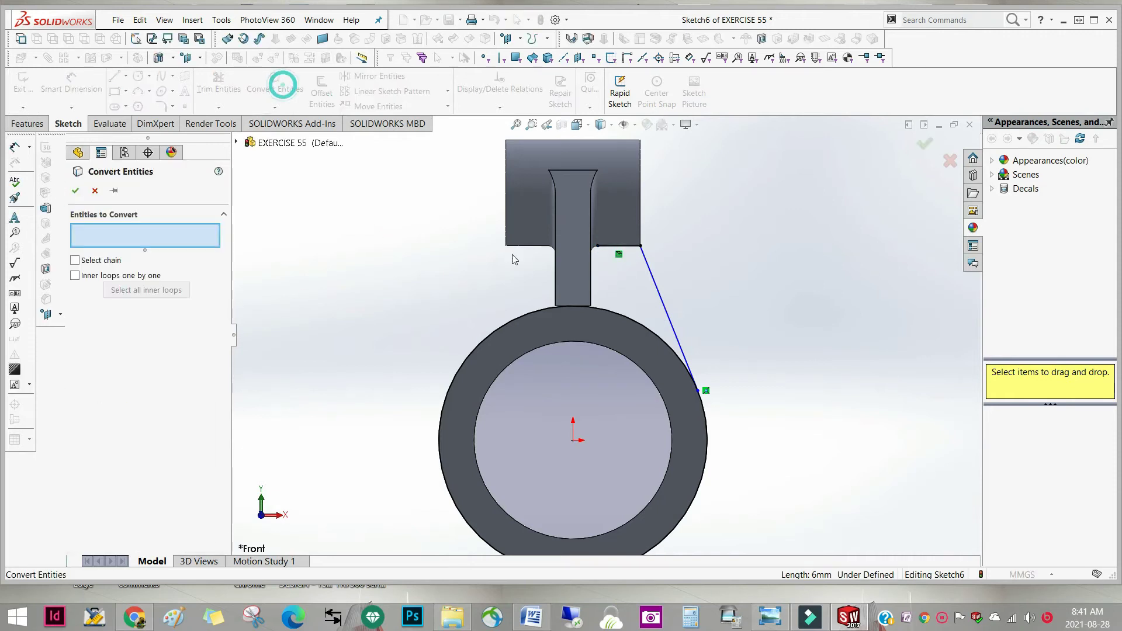
{"action": "left_click", "coordinate": [595, 252]}
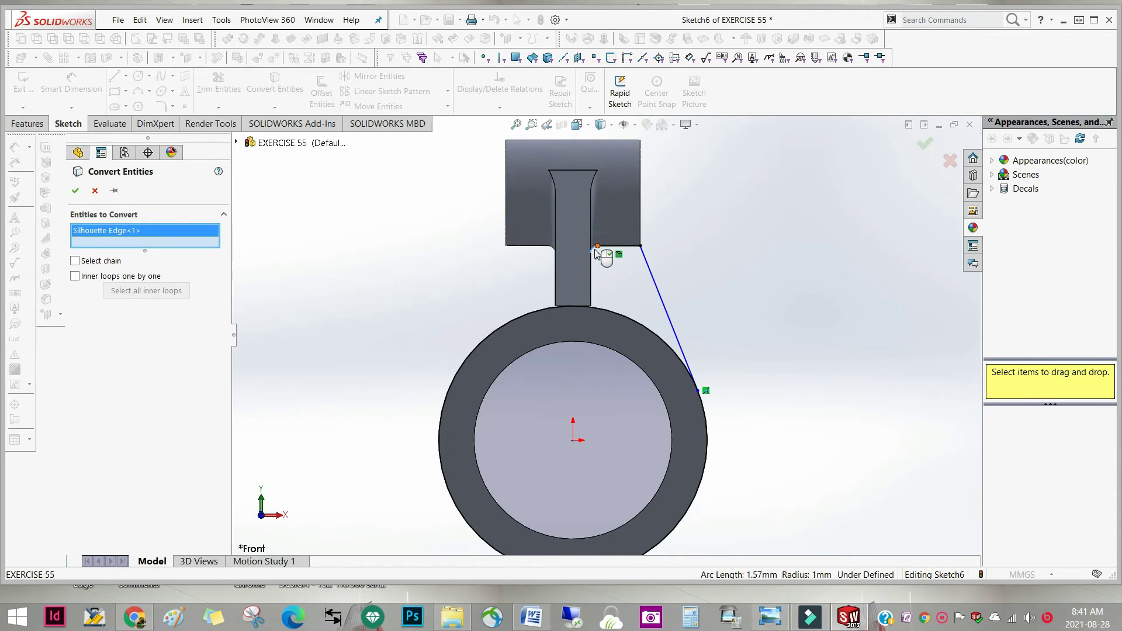
{"action": "left_click", "coordinate": [593, 283]}
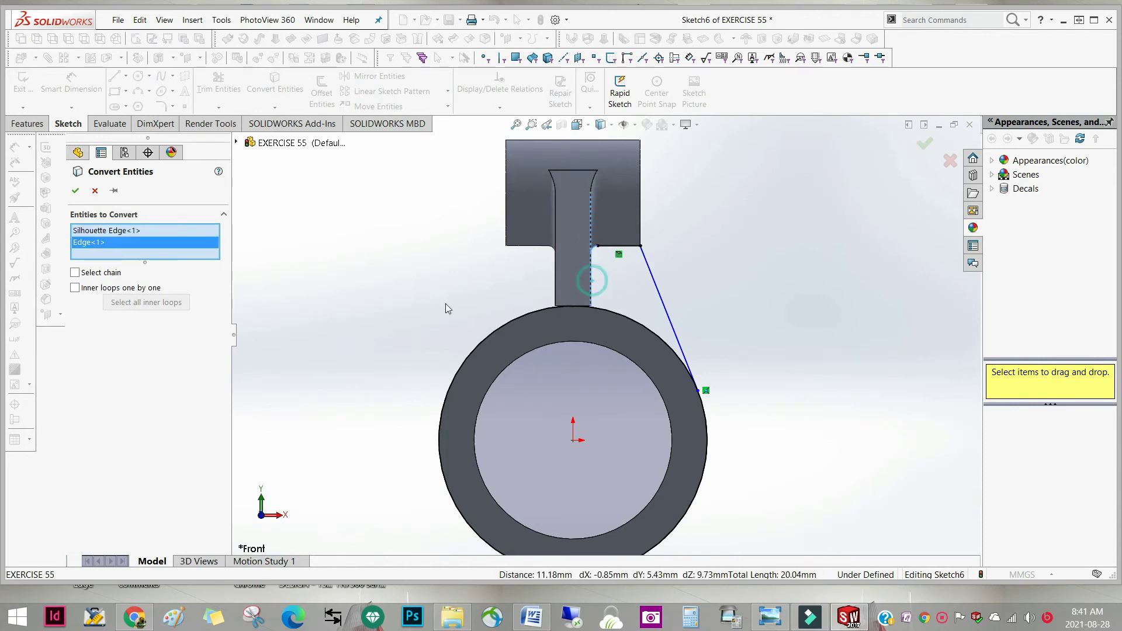
{"action": "left_click", "coordinate": [82, 192]}
Step: Trim away the part of the converted web edge that extends above the fillet arc
{"action": "middle_click_drag", "start_coordinate": [742, 318], "coordinate": [763, 300]}
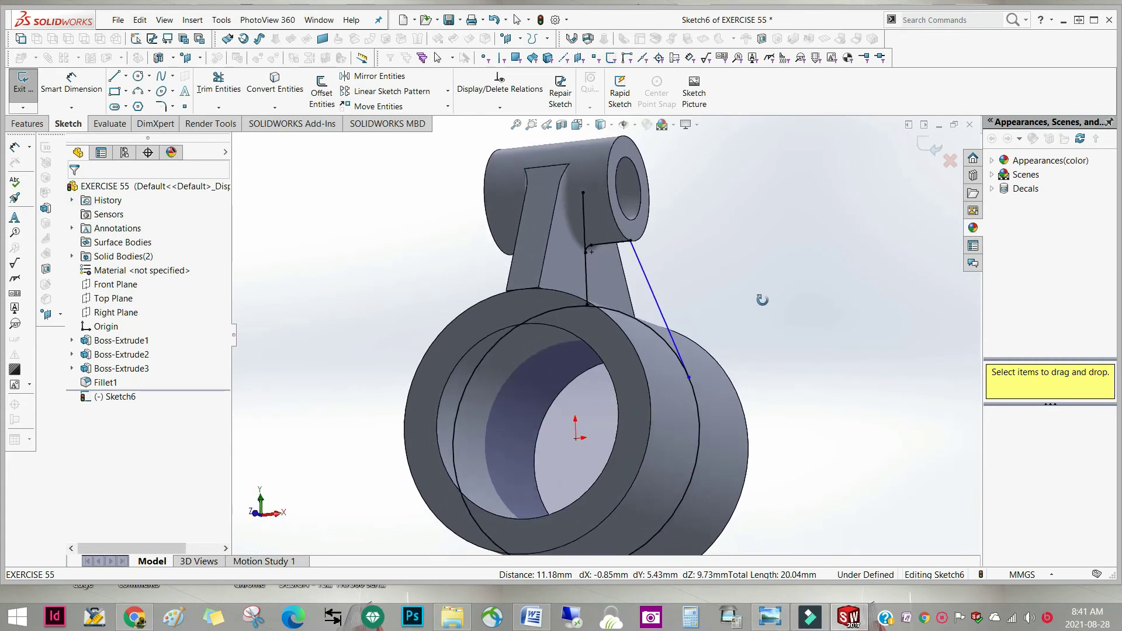
{"action": "left_click", "coordinate": [219, 85]}
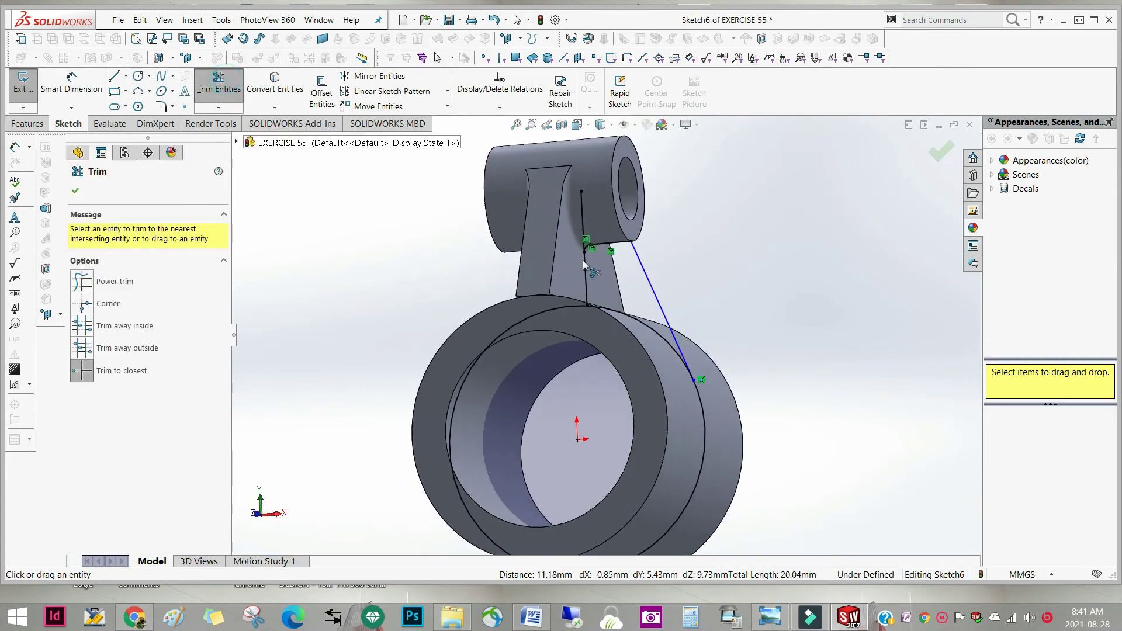
{"action": "left_click", "coordinate": [584, 225]}
Step: Try to trim the converted circle below the slanted line with Trim to closest, and leave the trim command
{"action": "middle_click_drag", "start_coordinate": [709, 304], "coordinate": [709, 328]}
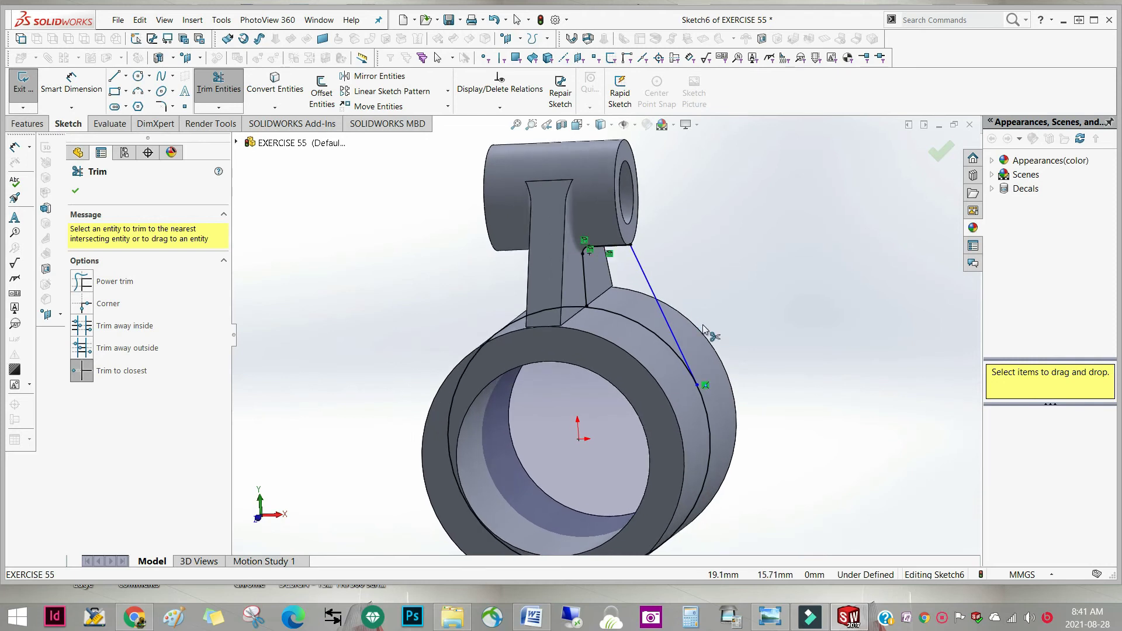
{"action": "left_click", "coordinate": [708, 409]}
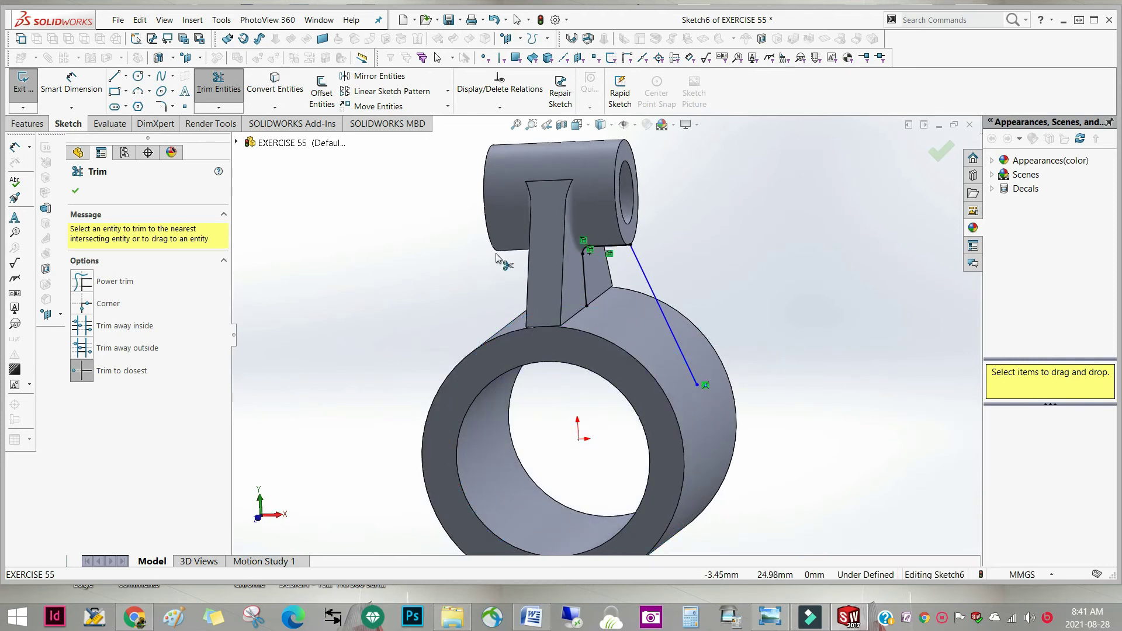
{"action": "left_click", "coordinate": [236, 80]}
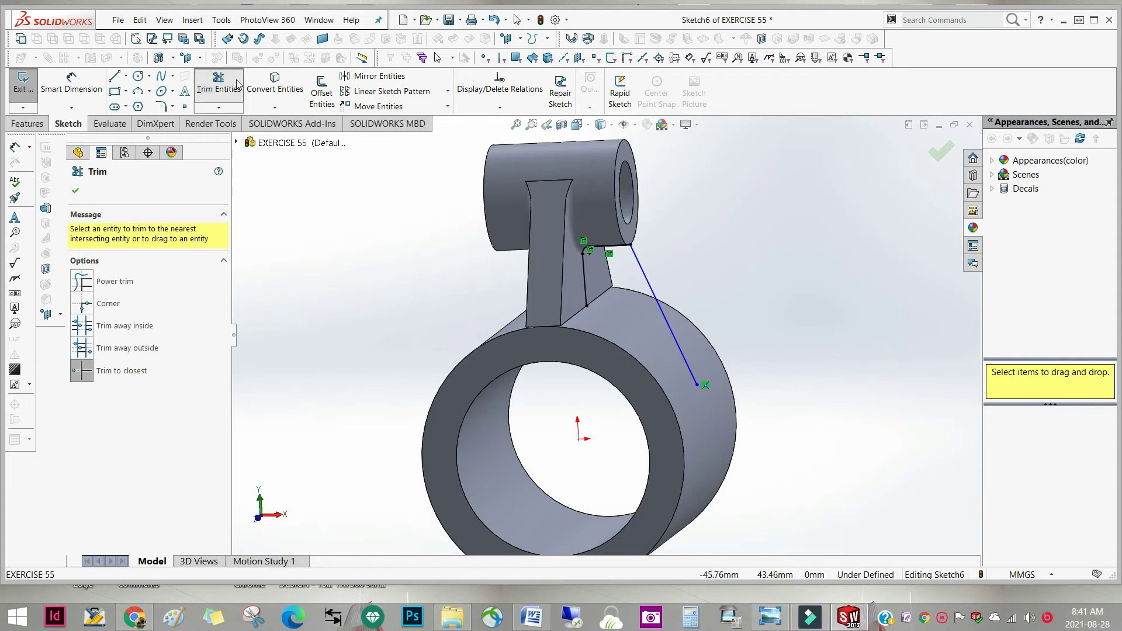
{"action": "mouse_move", "coordinate": [359, 335]}
{"action": "middle_mouse_down"}
{"action": "mouse_move", "coordinate": [374, 323]}
{"action": "mouse_move", "coordinate": [357, 333]}
{"action": "middle_mouse_up"}
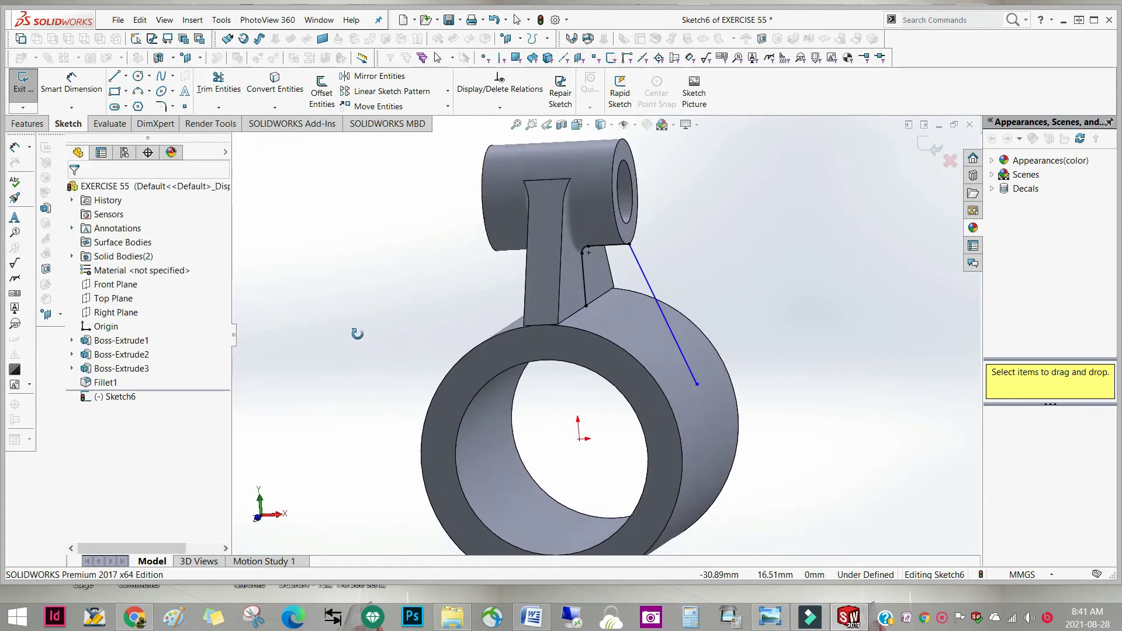
Step: Convert the large cylinder's front outer edge into the rib sketch again
{"action": "left_click", "coordinate": [275, 88]}
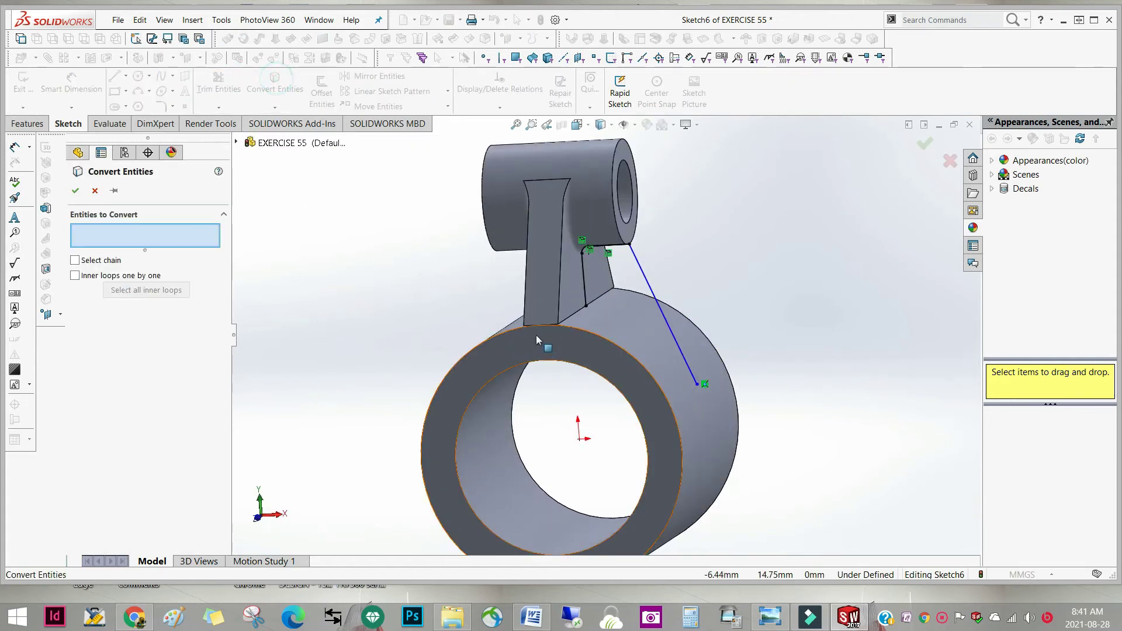
{"action": "left_click", "coordinate": [584, 336]}
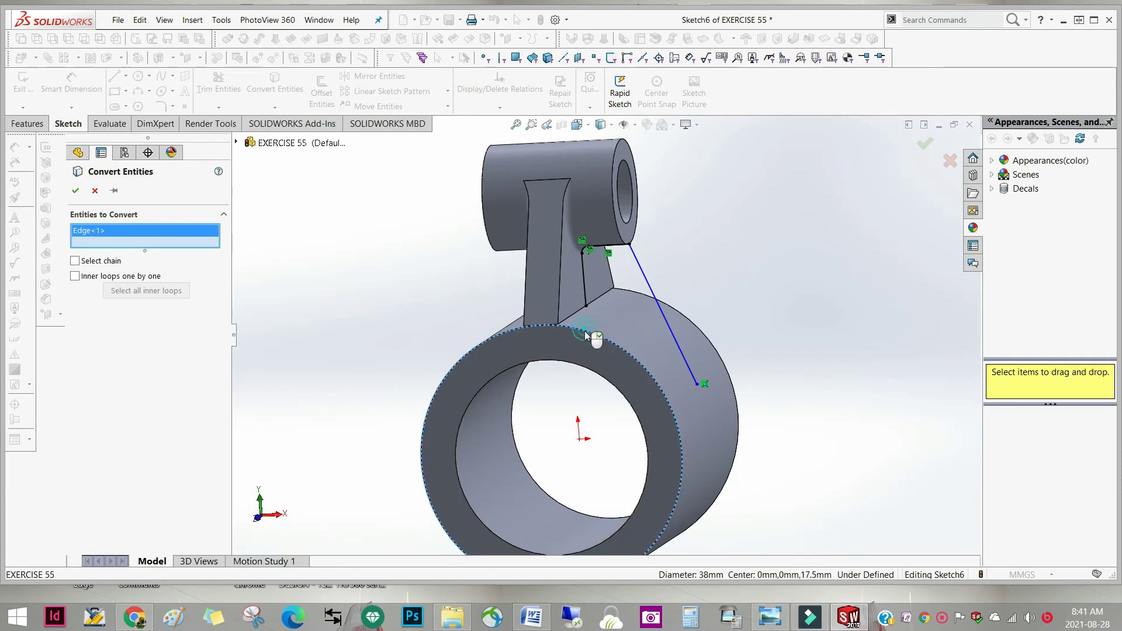
{"action": "left_click", "coordinate": [75, 192]}
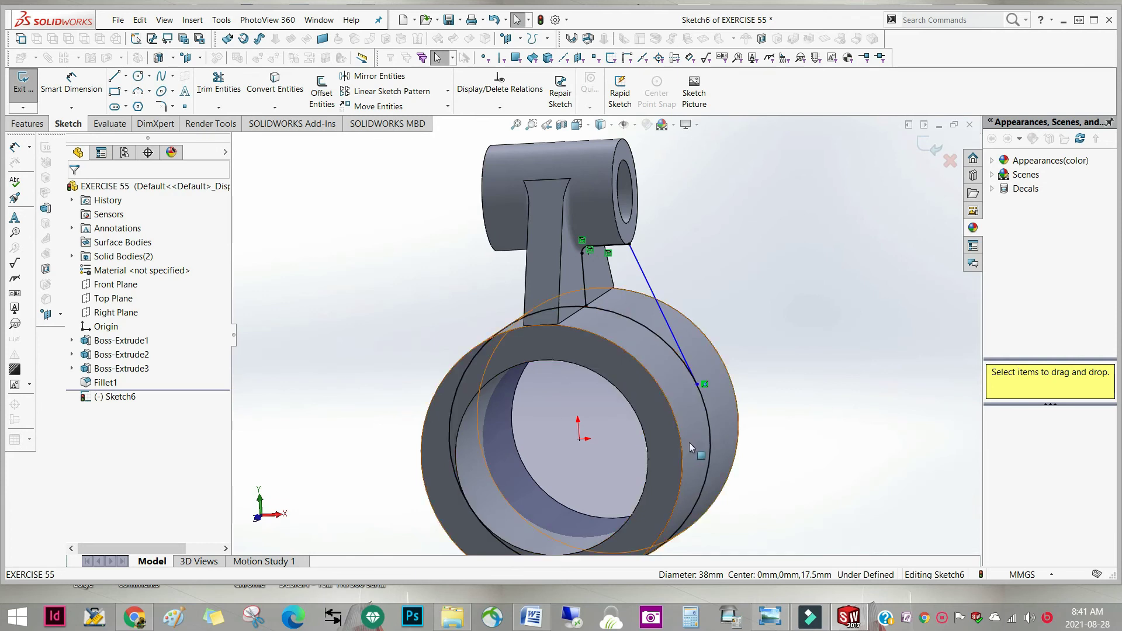
{"action": "scroll", "coordinate": [702, 389], "scroll_direction": "down", "scroll_amount": 5}
{"action": "scroll", "coordinate": [678, 363], "scroll_direction": "up", "scroll_amount": 5}
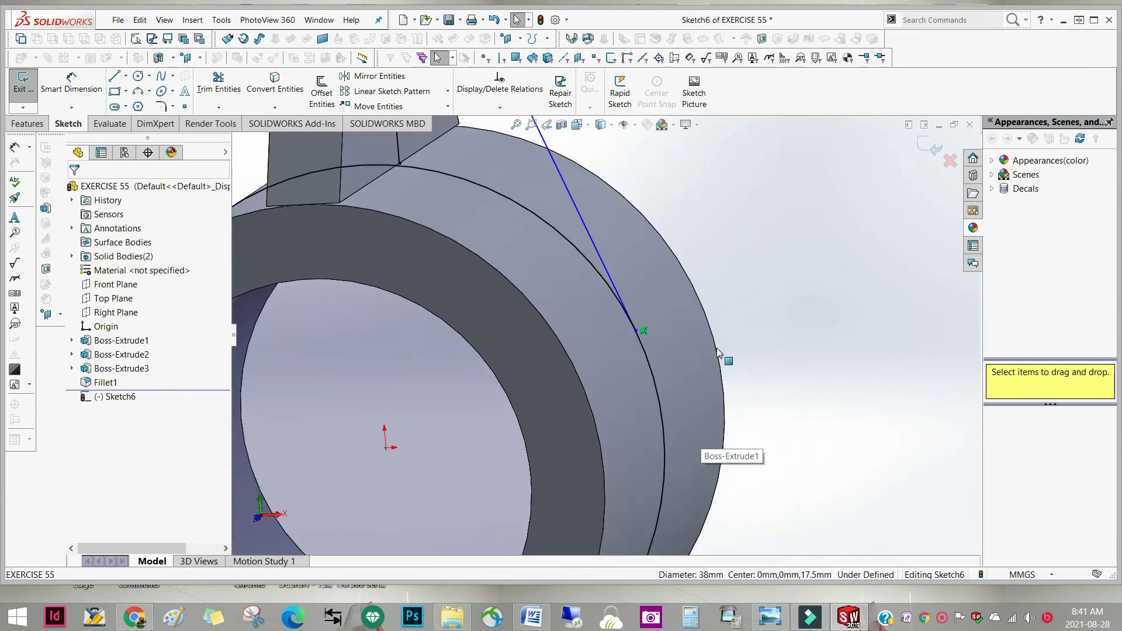
Step: Try to trim the converted circle on the far side of the web line, and undo that trim
{"action": "left_click", "coordinate": [219, 88]}
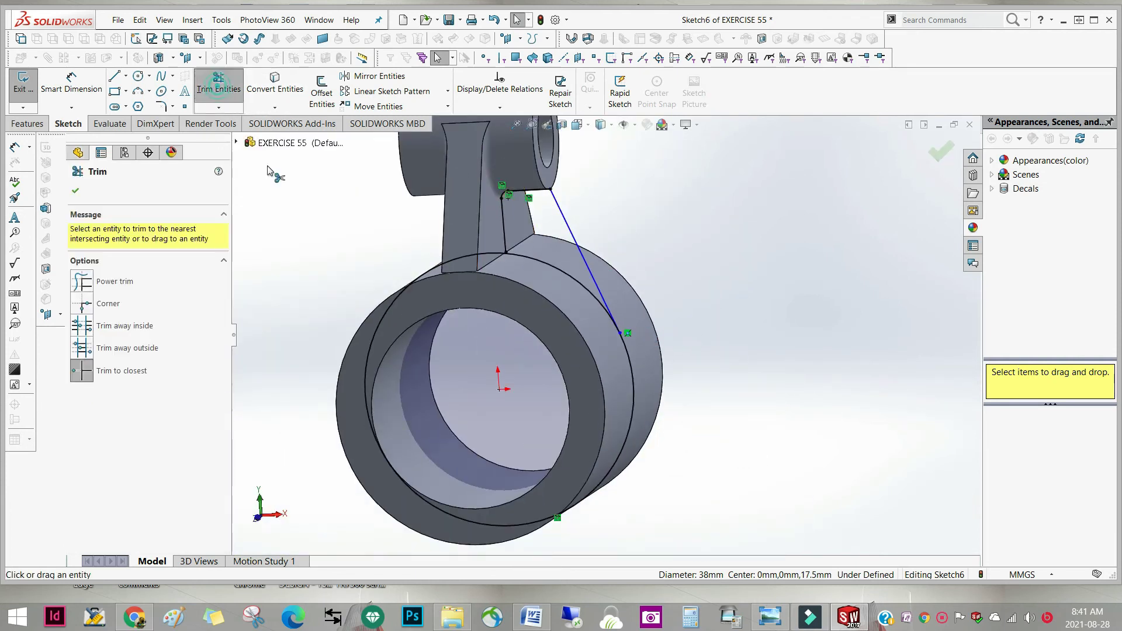
{"action": "left_click", "coordinate": [493, 255]}
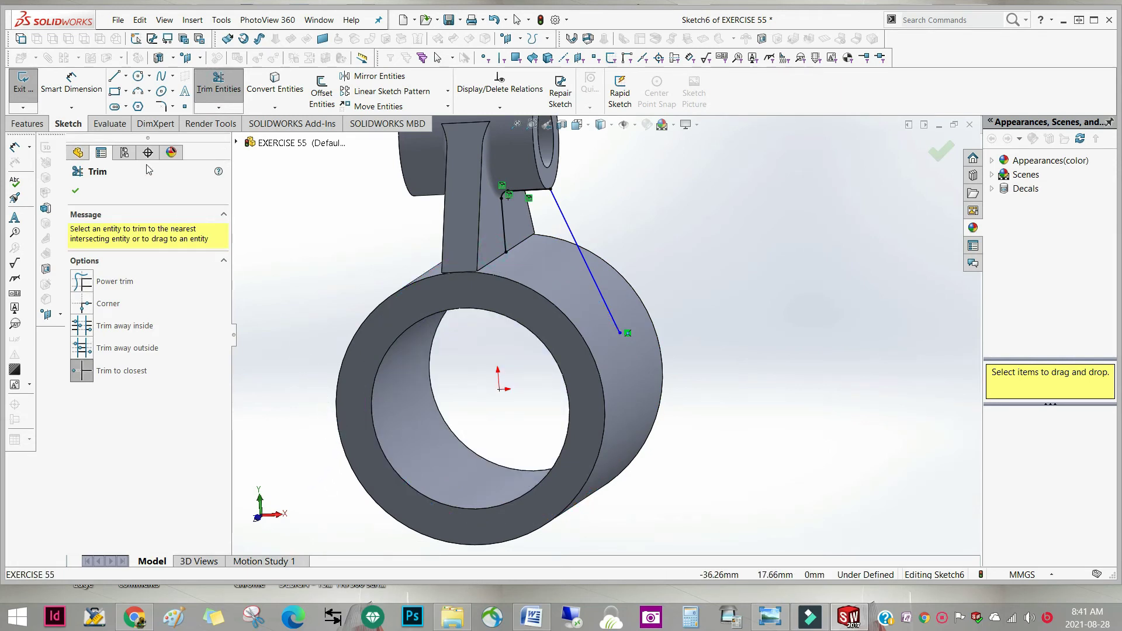
{"action": "left_click", "coordinate": [494, 19]}
Step: Try to make the lower endpoint of the web edge line coincident with the converted circle
{"action": "middle_click_drag", "start_coordinate": [614, 342], "coordinate": [650, 350]}
{"action": "scroll", "coordinate": [507, 295], "scroll_direction": "down", "scroll_amount": 3}
{"action": "scroll", "coordinate": [487, 259], "scroll_direction": "down", "scroll_amount": 3}
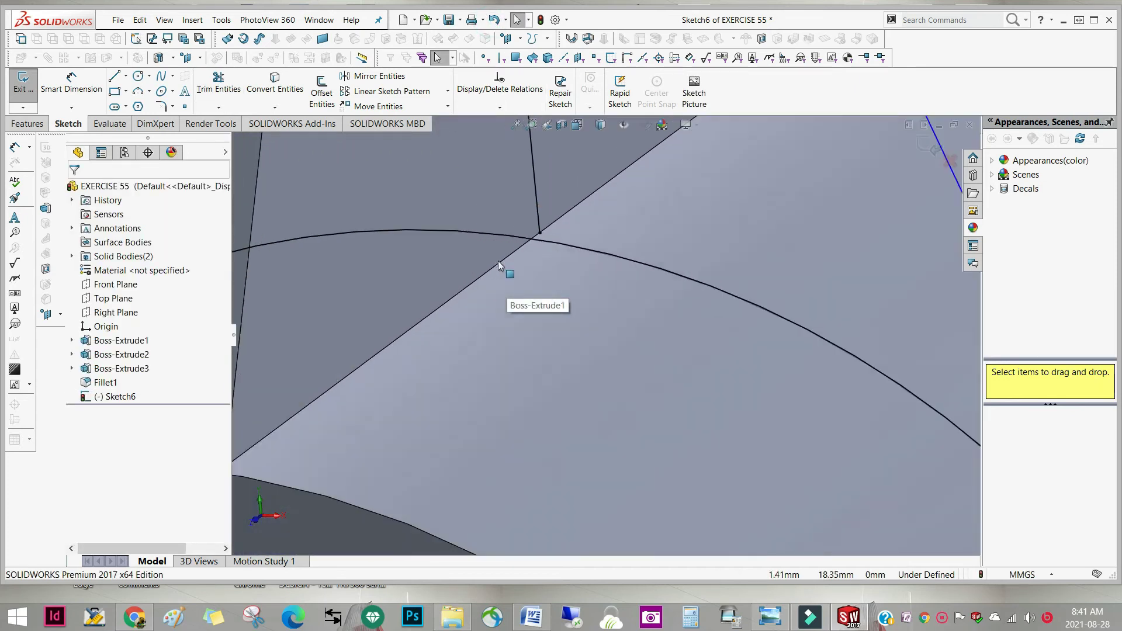
{"action": "left_click", "coordinate": [561, 235]}
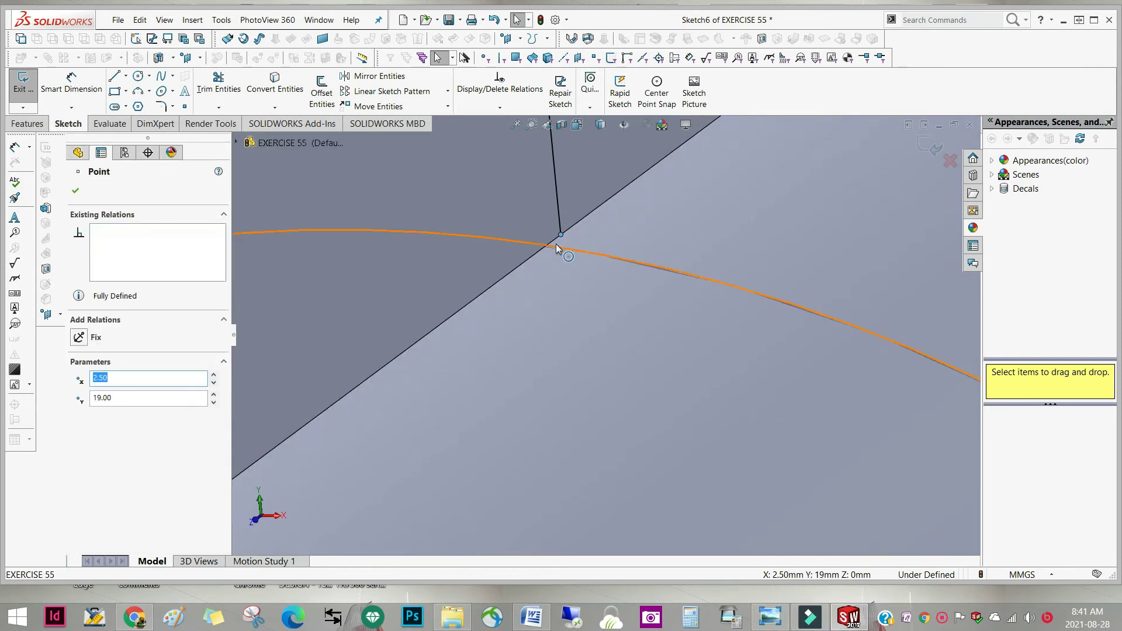
{"action": "left_click", "coordinate": [556, 247], "text": "ctrl"}
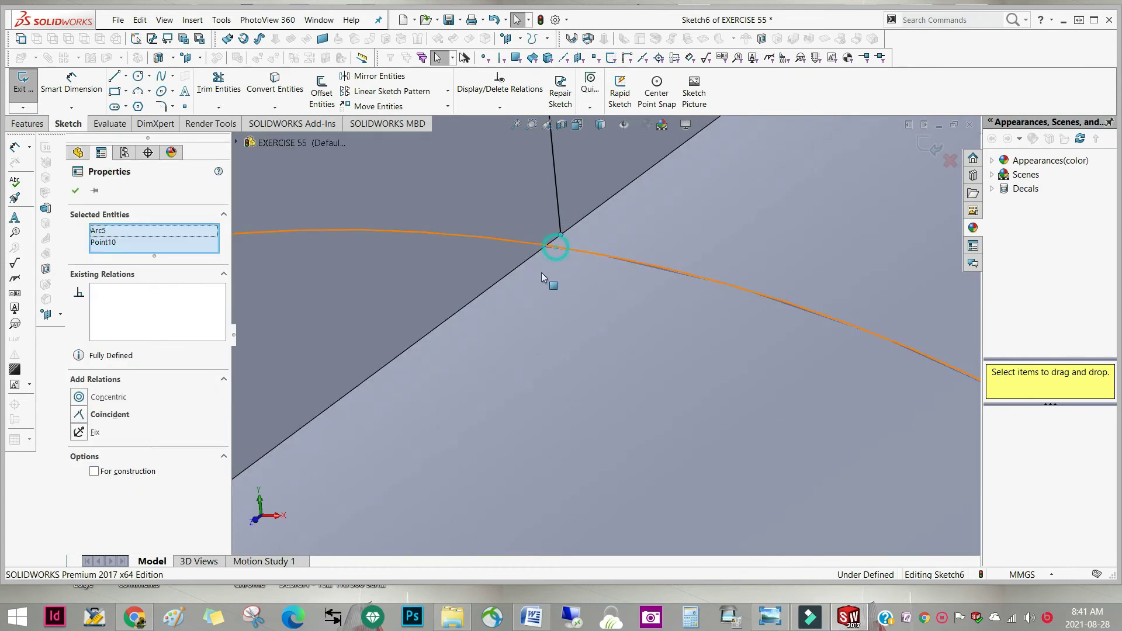
{"action": "left_click", "coordinate": [80, 415]}
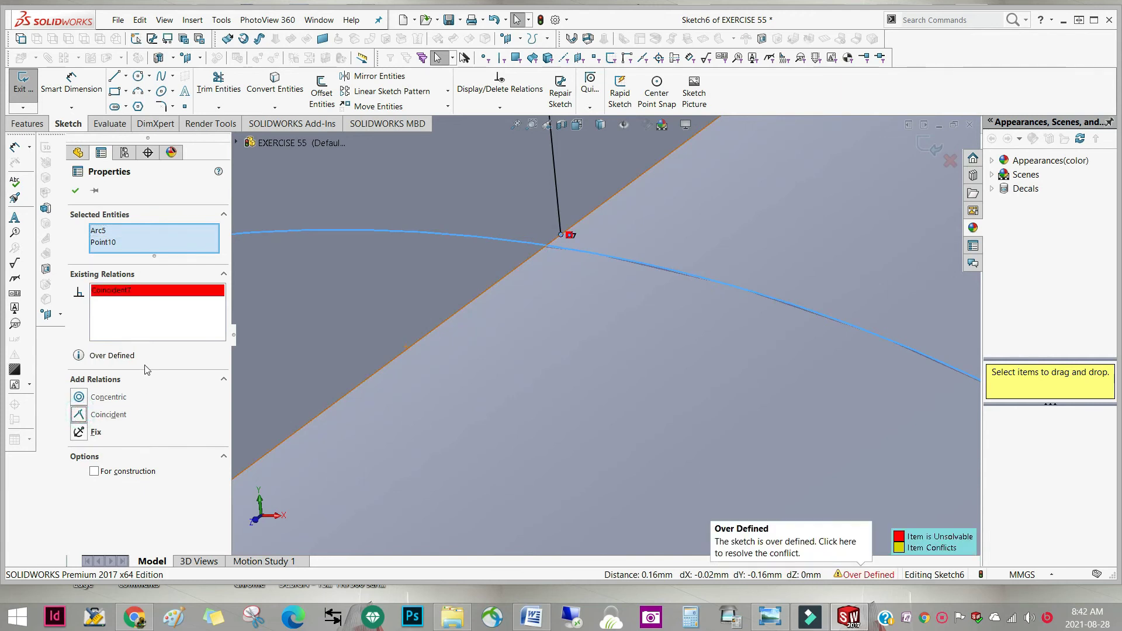
{"action": "left_click", "coordinate": [80, 194]}
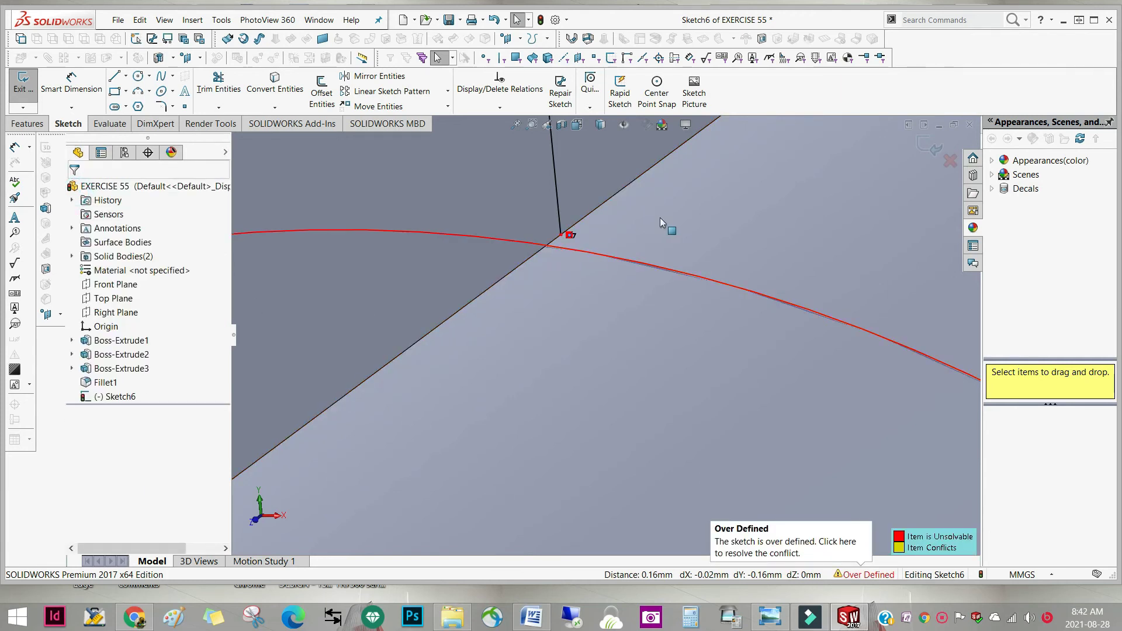
Step: Undo the coincident relation and the conversion of the large cylinder's edge
{"action": "scroll", "coordinate": [690, 210], "scroll_direction": "up", "scroll_amount": 5}
{"action": "scroll", "coordinate": [722, 195], "scroll_direction": "up", "scroll_amount": 2}
{"action": "middle_click_drag", "start_coordinate": [799, 437], "coordinate": [737, 404]}
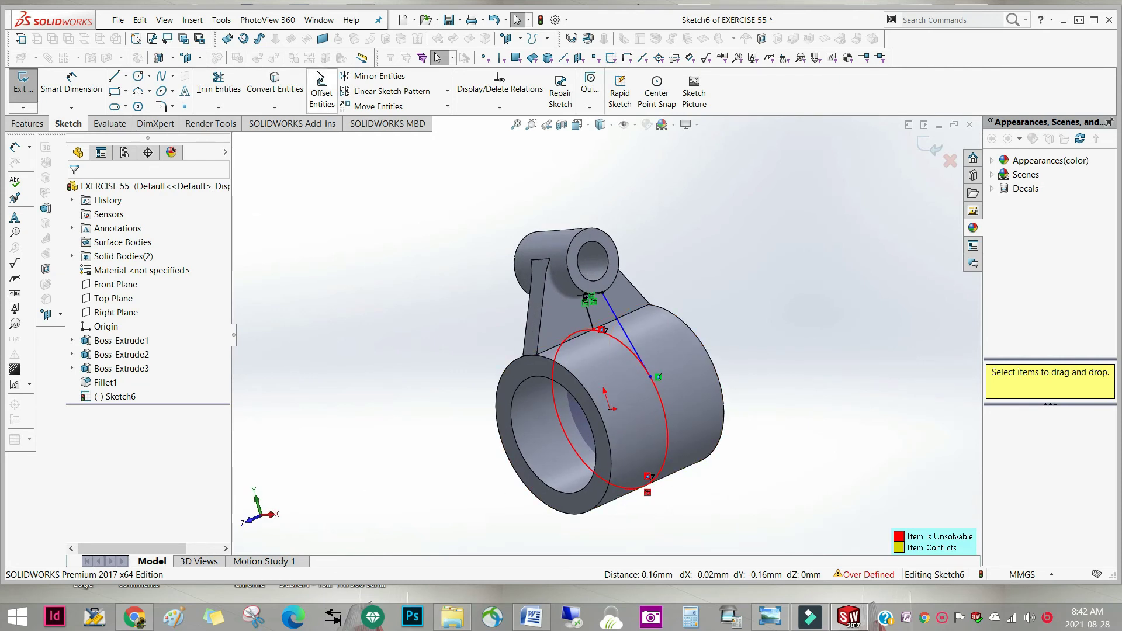
{"action": "left_click", "coordinate": [493, 20]}
{"action": "left_click", "coordinate": [493, 21]}
Step: Close the rib profile with a three-point arc along the large cylinder's outer edge, from the web's lower corner to the slanted line's lower endpoint
{"action": "middle_click_drag", "start_coordinate": [518, 377], "coordinate": [541, 371]}
{"action": "scroll", "coordinate": [636, 369], "scroll_direction": "down", "scroll_amount": 6}
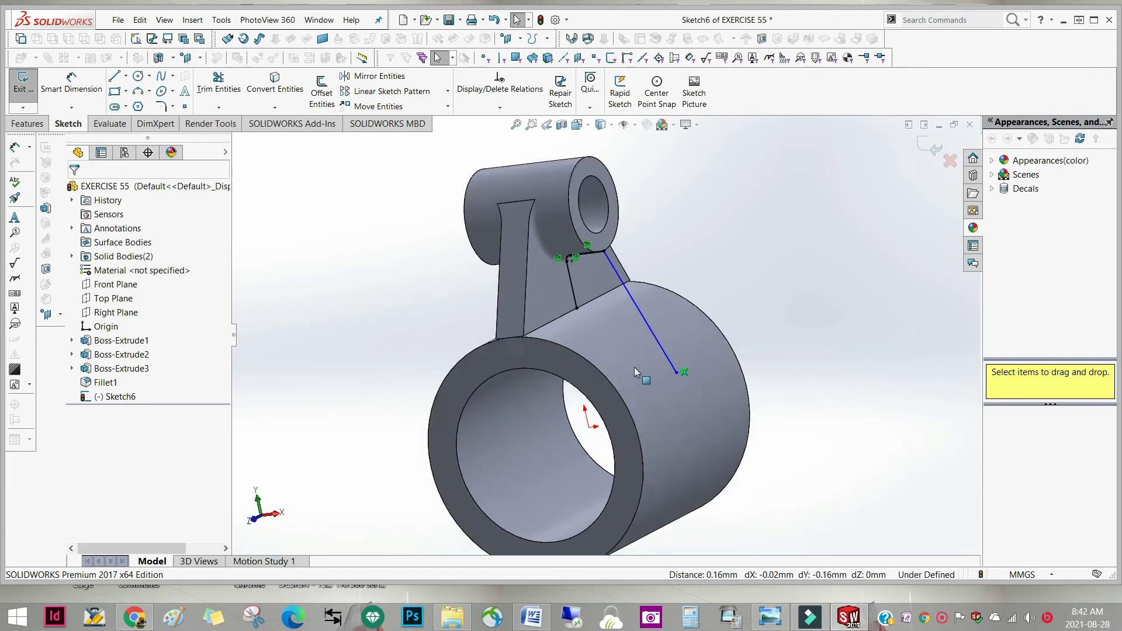
{"action": "middle_click_drag", "start_coordinate": [601, 340], "coordinate": [611, 292]}
{"action": "left_click", "coordinate": [588, 127]}
{"action": "left_click", "coordinate": [639, 188]}
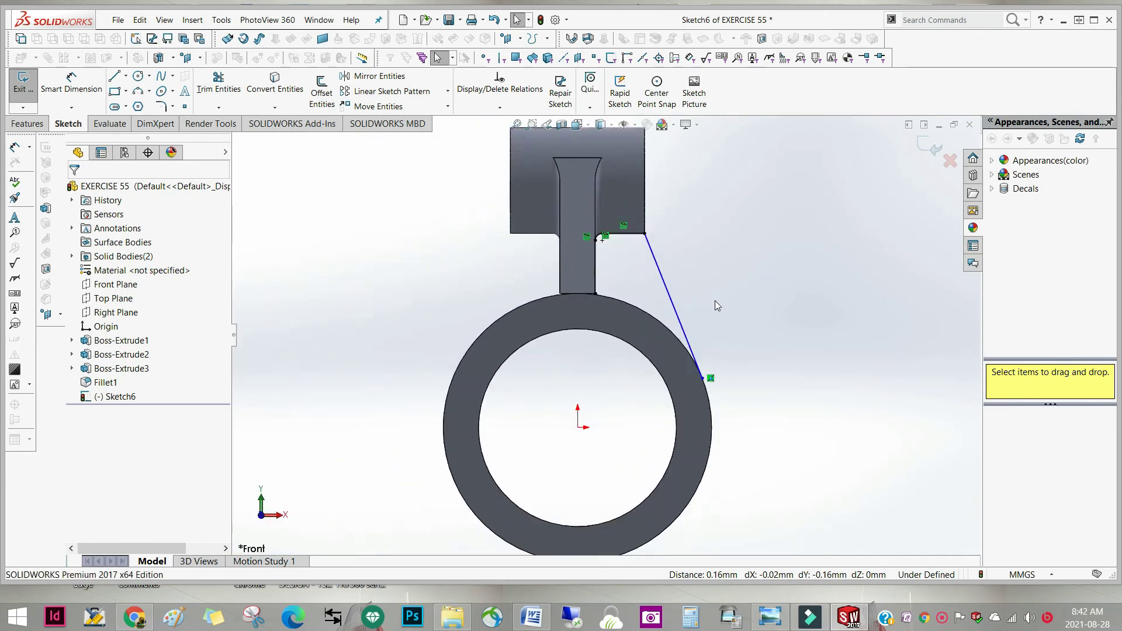
{"action": "scroll", "coordinate": [719, 304], "scroll_direction": "down", "scroll_amount": 4}
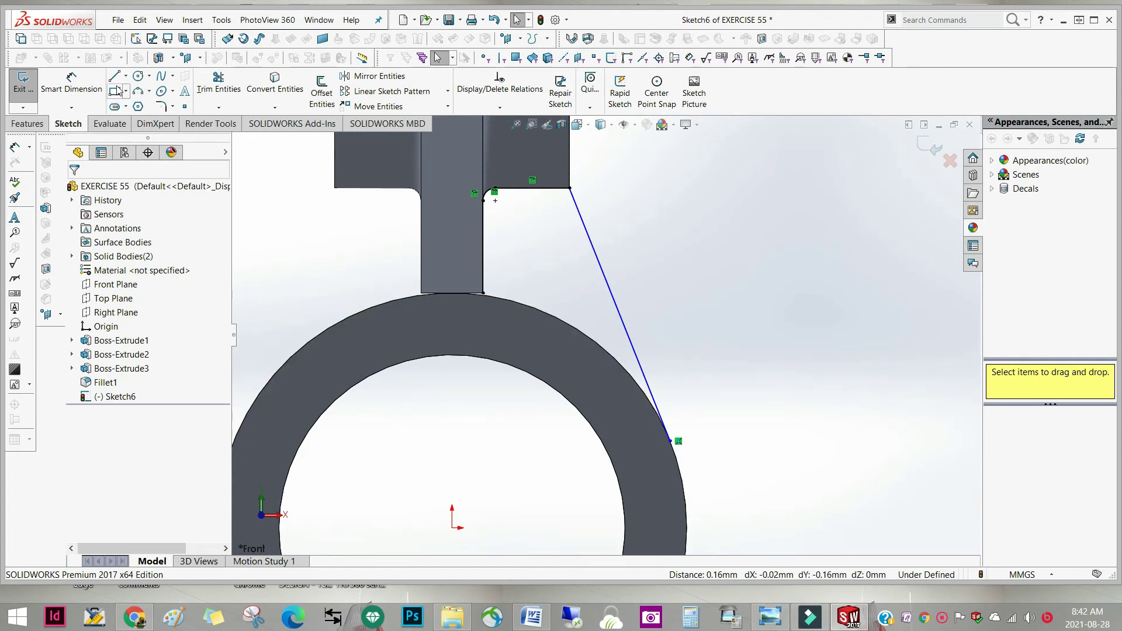
{"action": "left_click", "coordinate": [137, 92]}
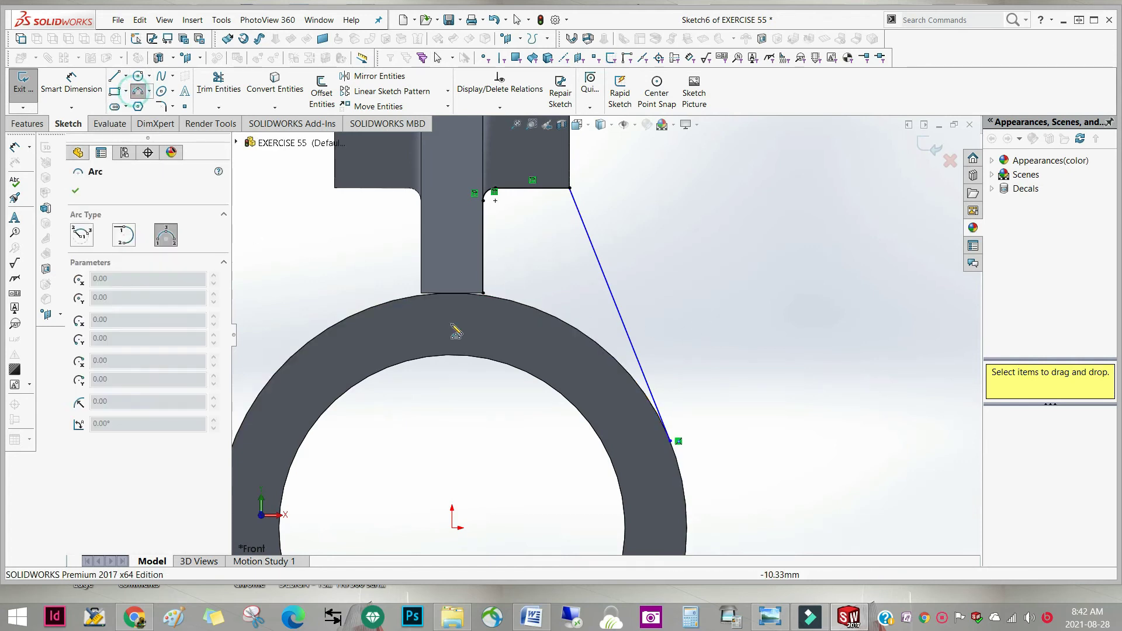
{"action": "left_click", "coordinate": [483, 294]}
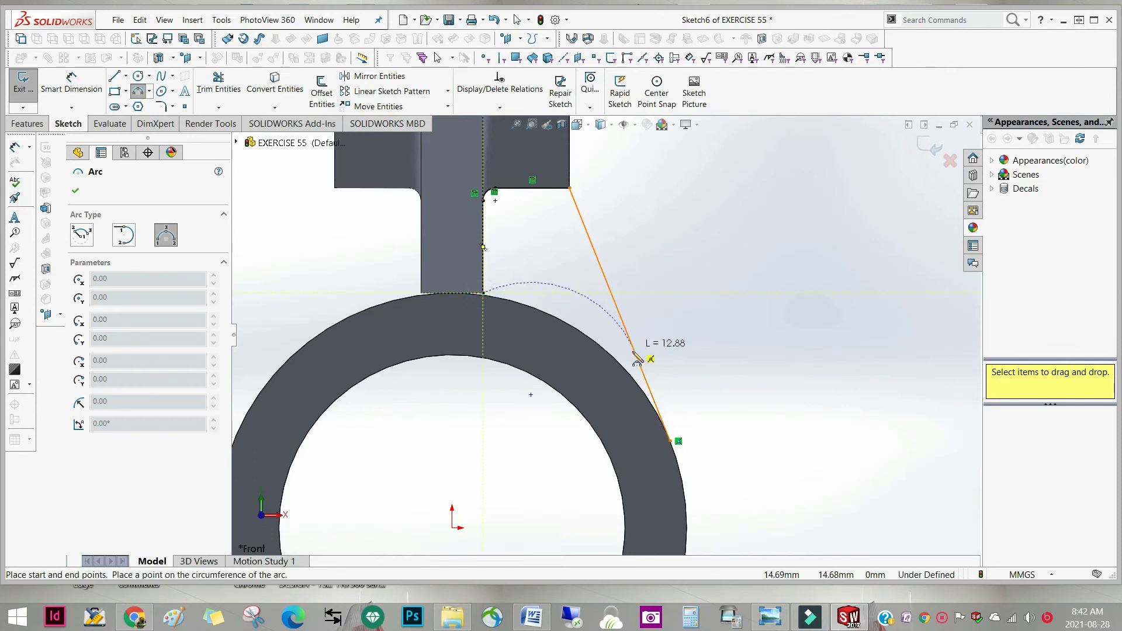
{"action": "left_click", "coordinate": [671, 441]}
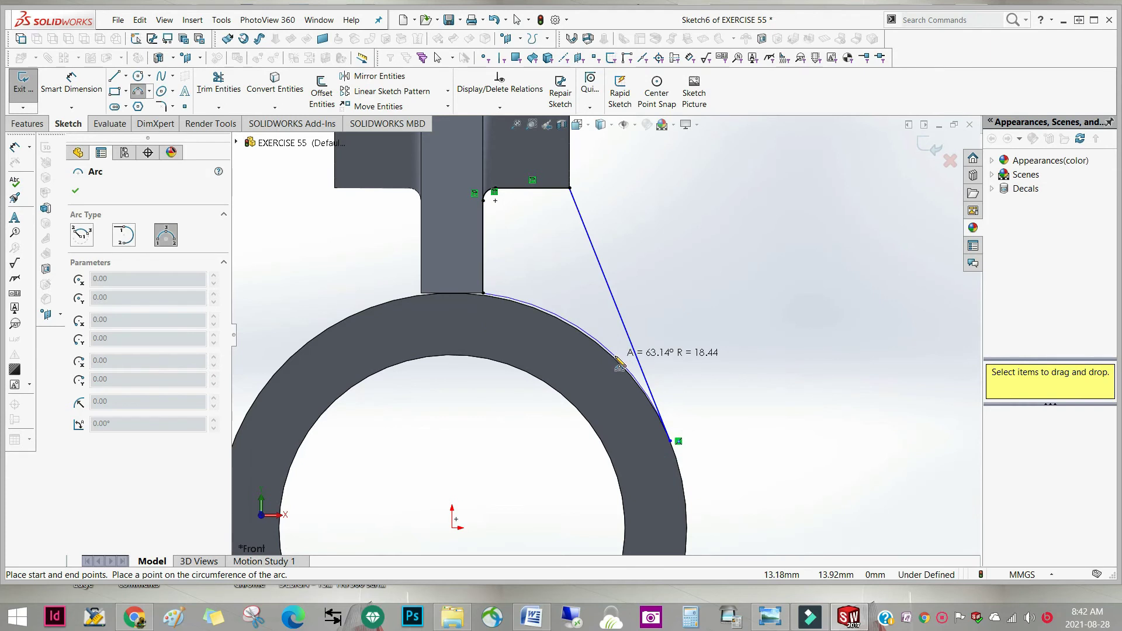
{"action": "left_click", "coordinate": [617, 361]}
{"action": "right_click", "coordinate": [618, 364]}
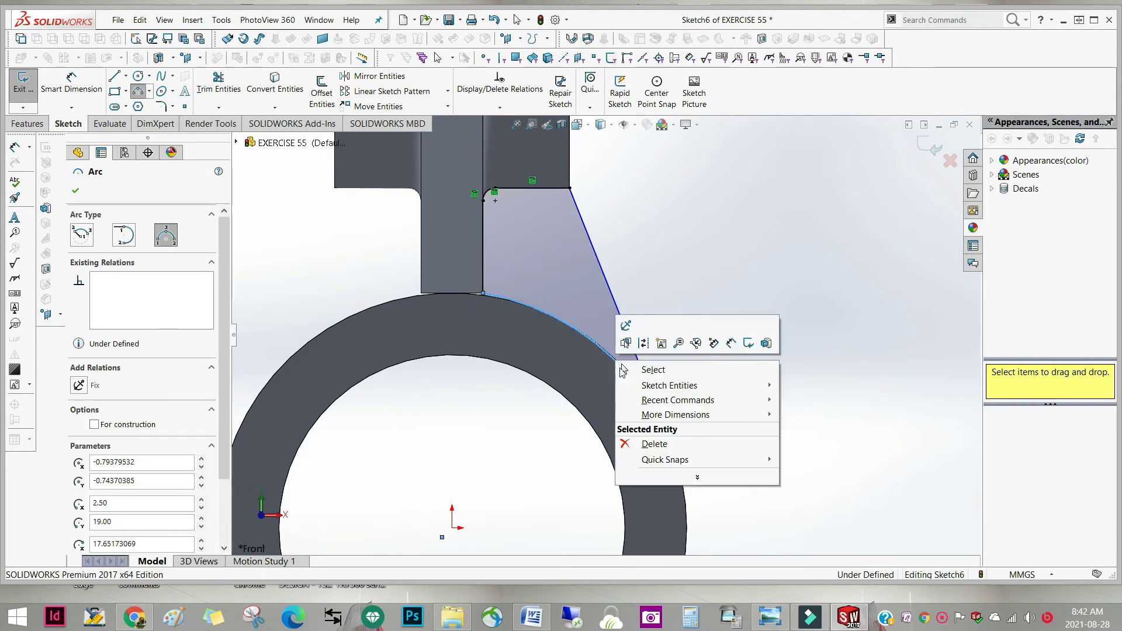
{"action": "left_click", "coordinate": [626, 366]}
Step: Extrude the closed rib profile 5 mm from the mid plane, with its result not merged into the existing bodies
{"action": "mouse_move", "coordinate": [662, 338]}
{"action": "middle_mouse_down"}
{"action": "mouse_move", "coordinate": [628, 347]}
{"action": "mouse_move", "coordinate": [704, 358]}
{"action": "mouse_move", "coordinate": [655, 369]}
{"action": "mouse_move", "coordinate": [684, 365]}
{"action": "mouse_move", "coordinate": [668, 372]}
{"action": "mouse_move", "coordinate": [643, 362]}
{"action": "middle_mouse_up"}
{"action": "scroll", "coordinate": [631, 347], "scroll_direction": "up", "scroll_amount": 4}
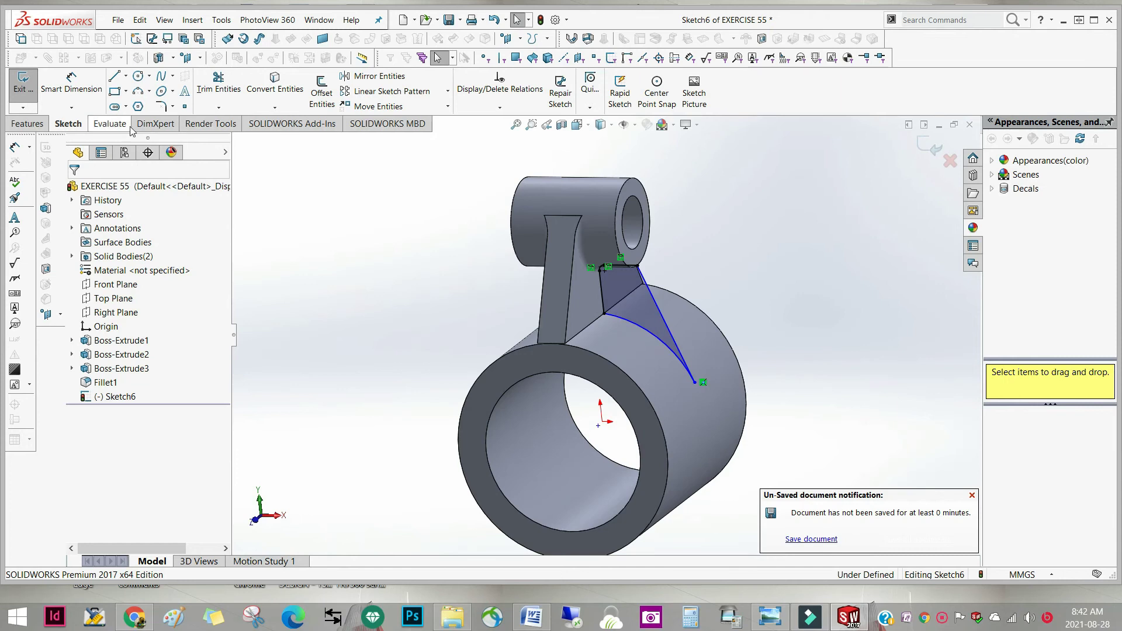
{"action": "left_click", "coordinate": [30, 126]}
{"action": "left_click", "coordinate": [28, 88]}
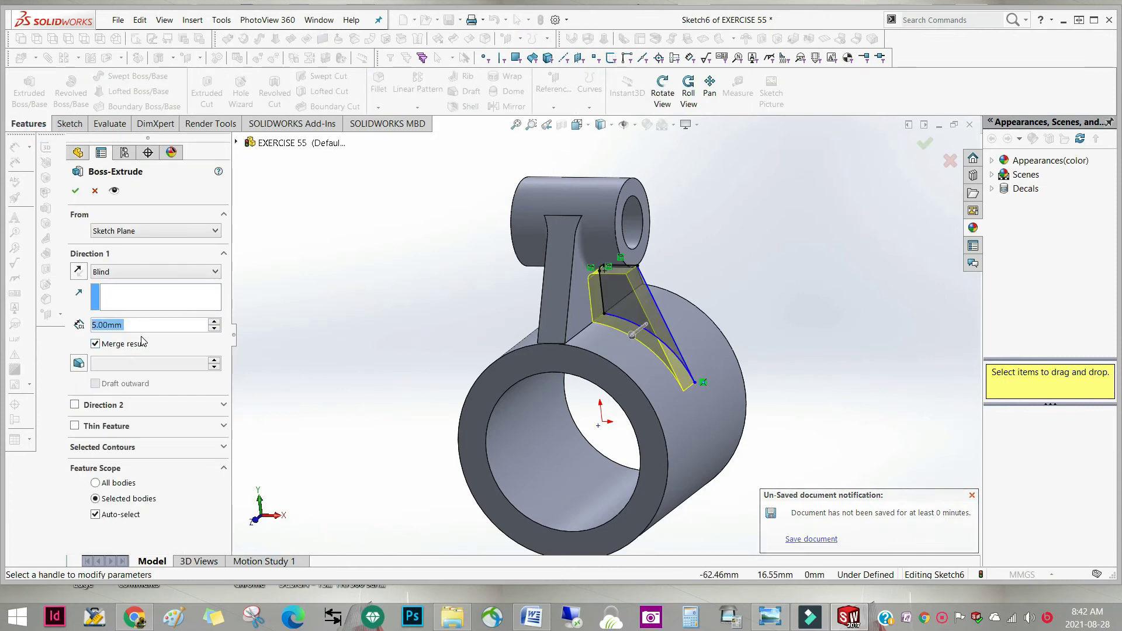
{"action": "left_click", "coordinate": [195, 273]}
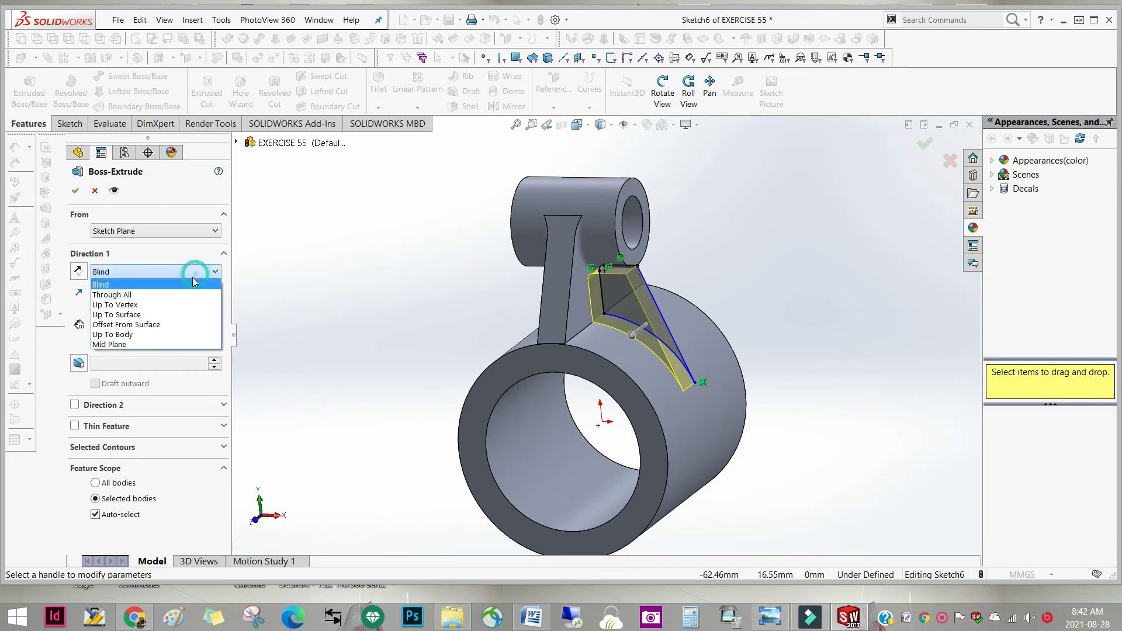
{"action": "left_click", "coordinate": [155, 345]}
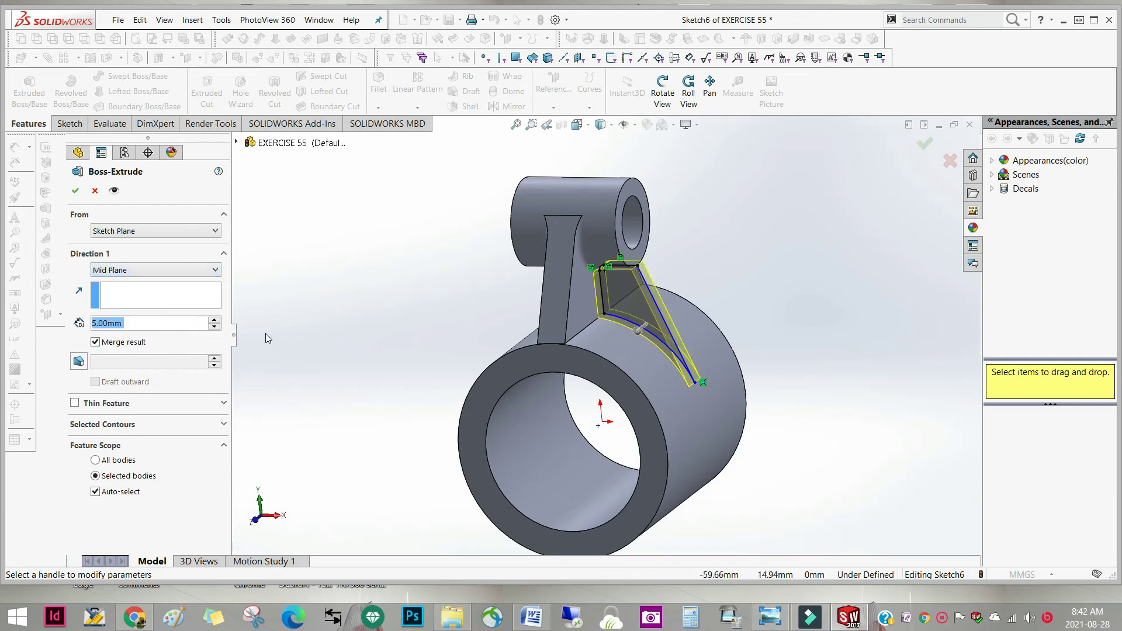
{"action": "middle_click_drag", "start_coordinate": [309, 349], "coordinate": [249, 331]}
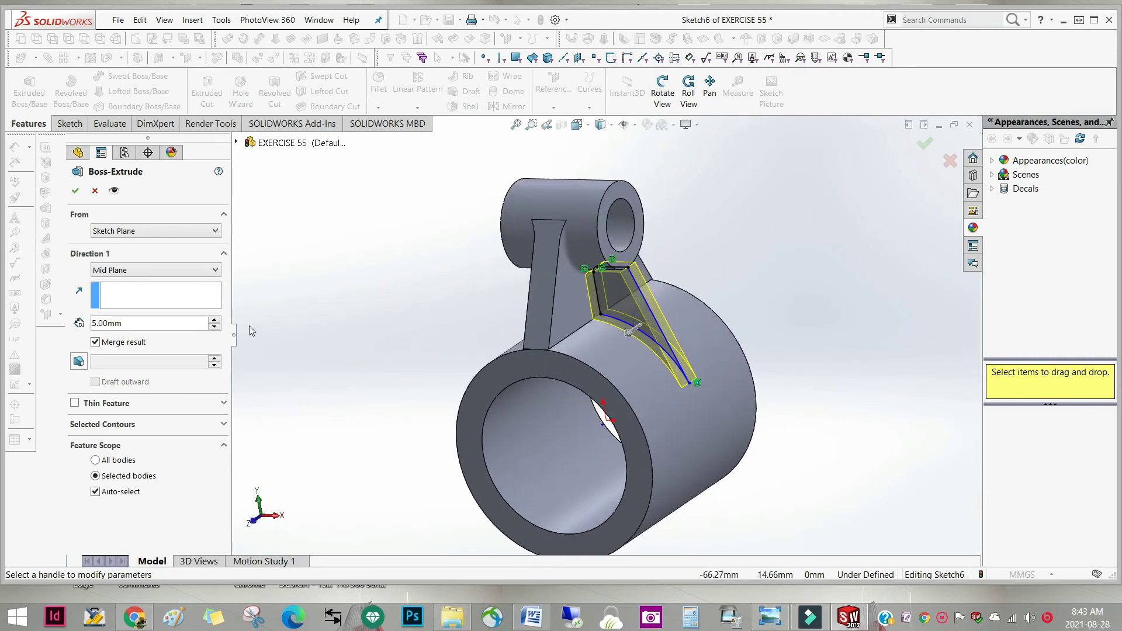
{"action": "left_click", "coordinate": [77, 193]}
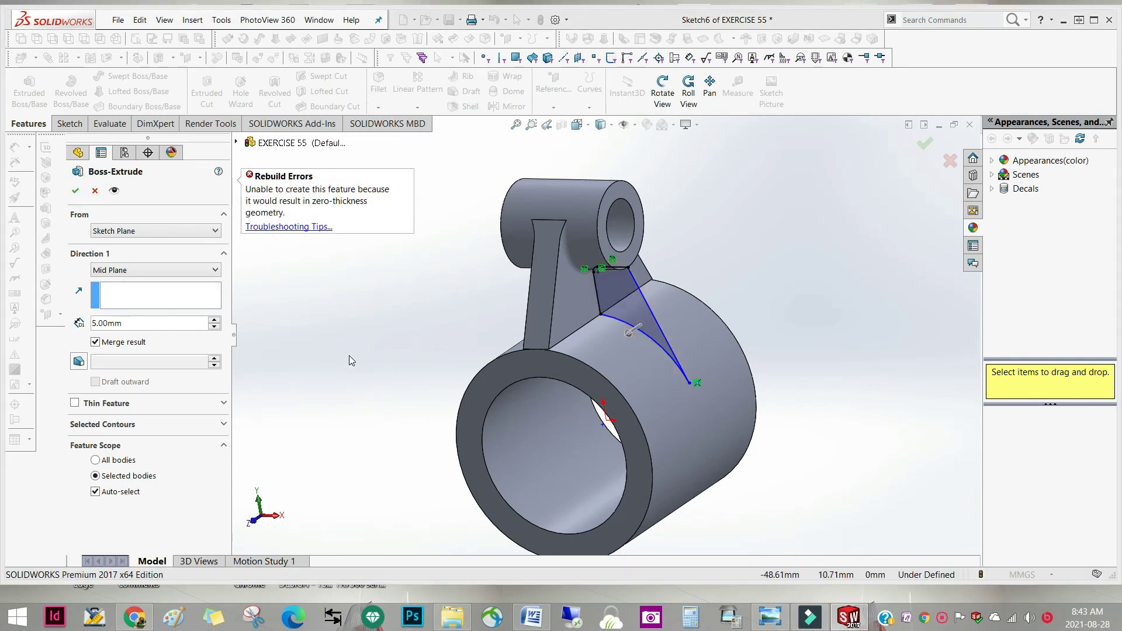
{"action": "left_click", "coordinate": [94, 343]}
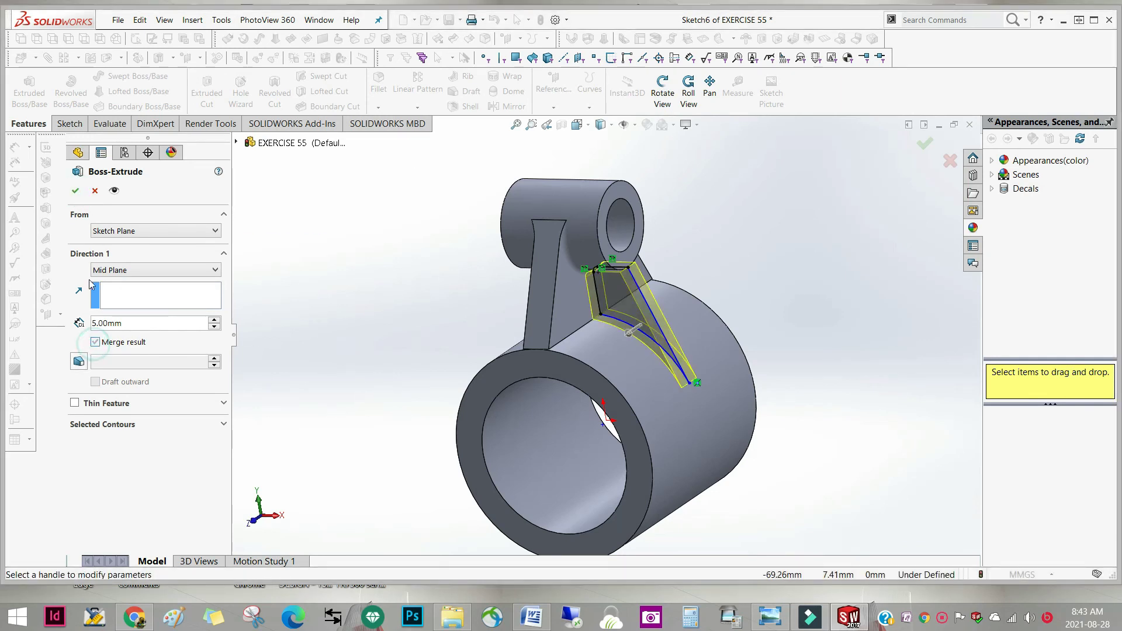
{"action": "left_click", "coordinate": [76, 192]}
Step: Examine the new rib's upper end where it meets the cross tube
{"action": "mouse_move", "coordinate": [403, 403]}
{"action": "middle_mouse_down"}
{"action": "mouse_move", "coordinate": [397, 388]}
{"action": "mouse_move", "coordinate": [333, 371]}
{"action": "mouse_move", "coordinate": [396, 366]}
{"action": "mouse_move", "coordinate": [410, 395]}
{"action": "middle_mouse_up"}
{"action": "scroll", "coordinate": [598, 297], "scroll_direction": "down", "scroll_amount": 5}
{"action": "middle_click_drag", "start_coordinate": [636, 338], "coordinate": [661, 375]}
{"action": "left_click_drag", "start_coordinate": [660, 375], "coordinate": [646, 381]}
{"action": "key", "text": "Escape"}
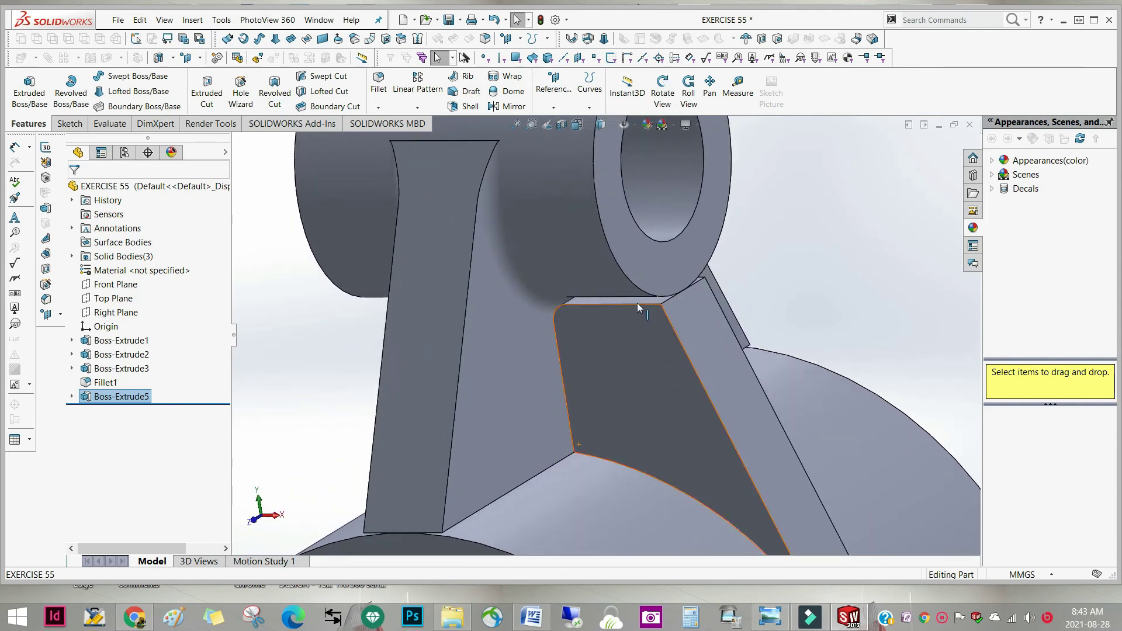
{"action": "scroll", "coordinate": [639, 306], "scroll_direction": "up", "scroll_amount": 5}
{"action": "middle_click_drag", "start_coordinate": [648, 412], "coordinate": [620, 370]}
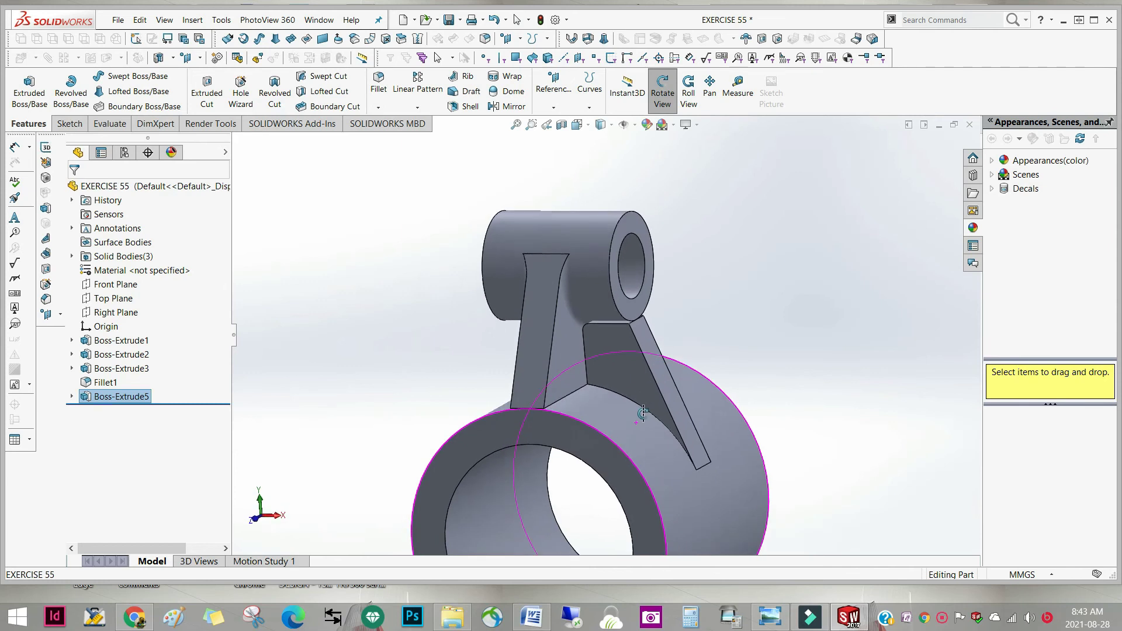
{"action": "scroll", "coordinate": [620, 370], "scroll_direction": "down", "scroll_amount": 3}
{"action": "scroll", "coordinate": [599, 335], "scroll_direction": "down", "scroll_amount": 2}
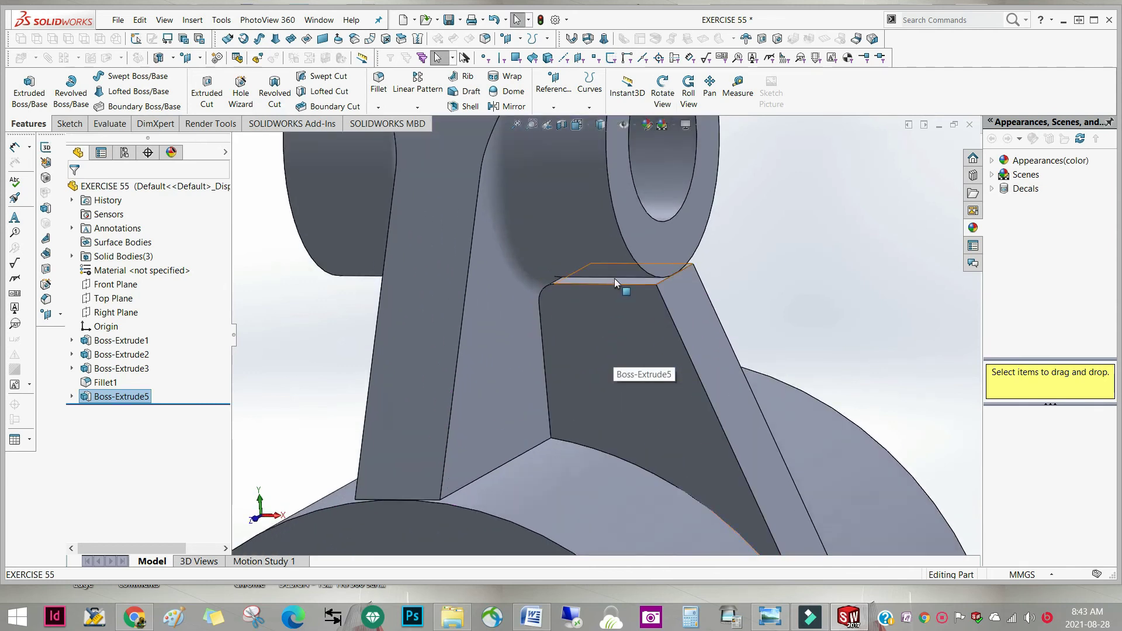
Step: Start a sketch on the rib's narrow upper face and convert the face outline into sketch entities
{"action": "left_click", "coordinate": [614, 281]}
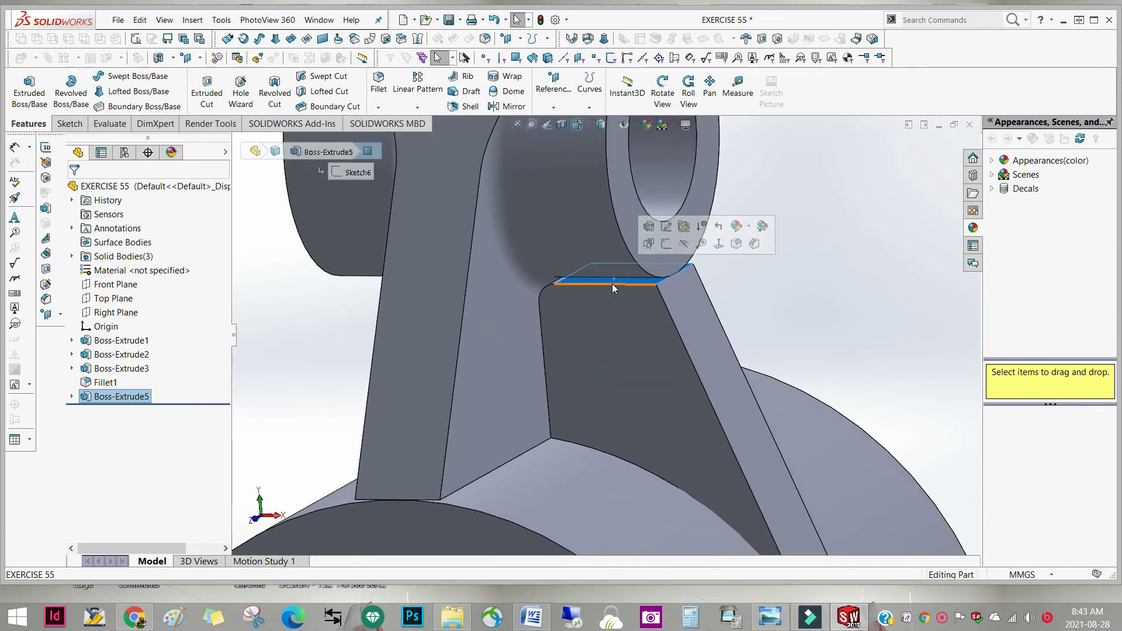
{"action": "left_click", "coordinate": [68, 123]}
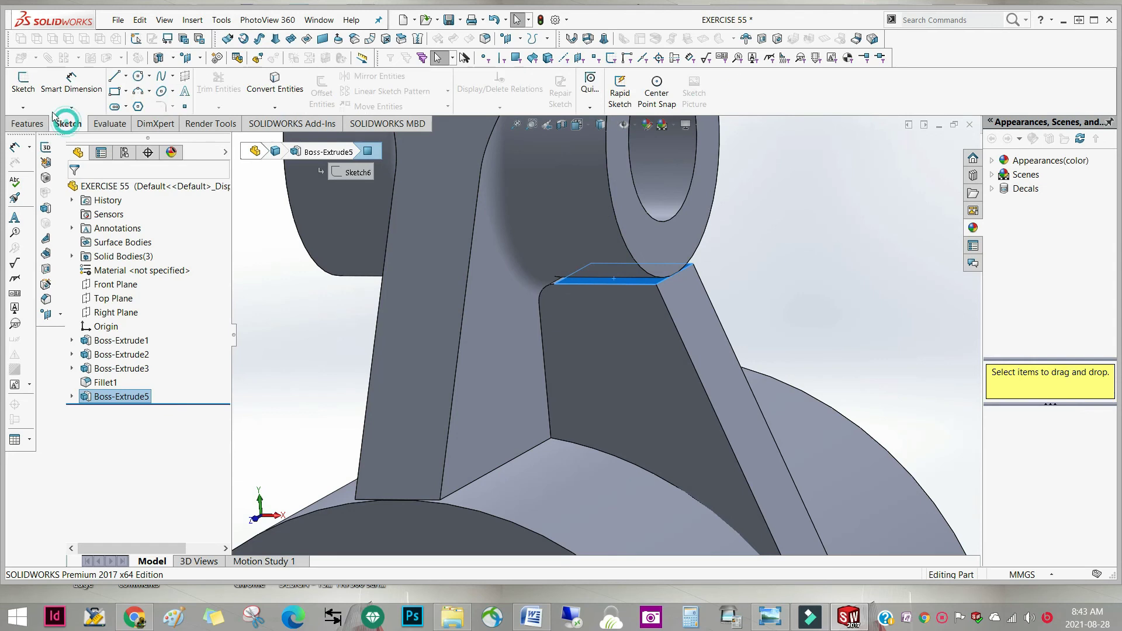
{"action": "left_click", "coordinate": [29, 89]}
{"action": "left_click", "coordinate": [275, 85]}
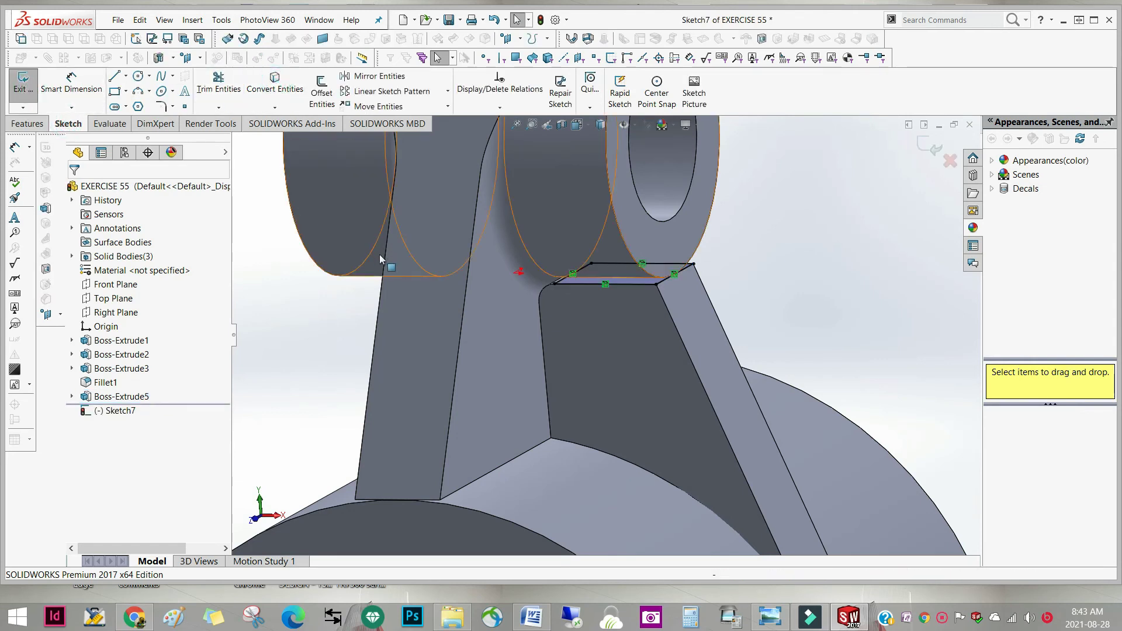
Step: Extrude the converted outline up to the cross tube's outer surface, with the result not merged
{"action": "left_click", "coordinate": [45, 125]}
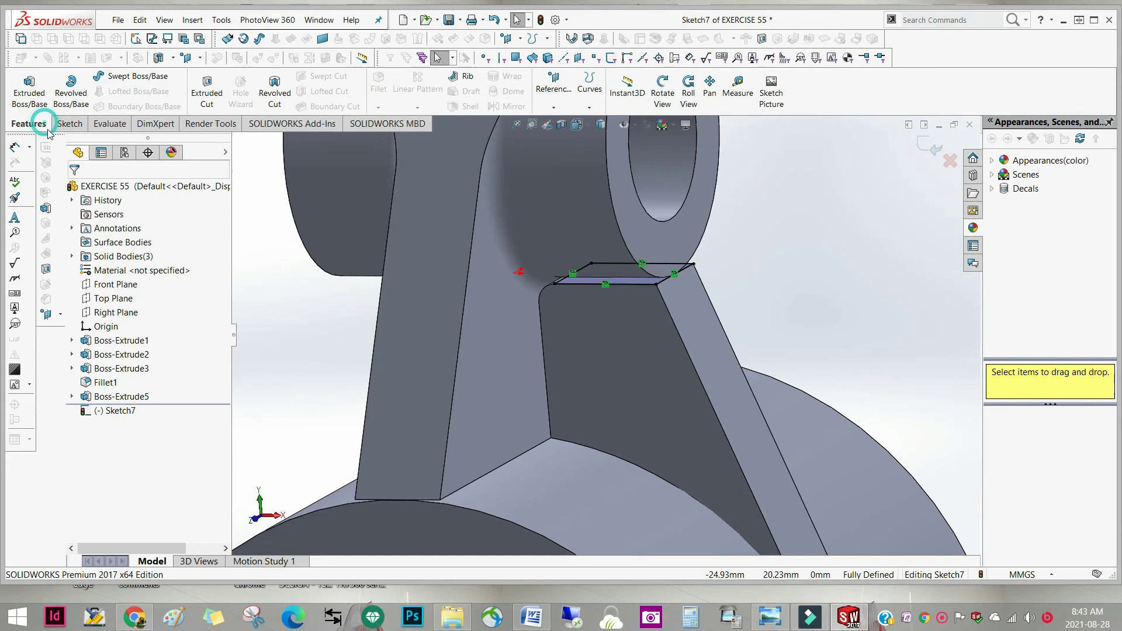
{"action": "left_click", "coordinate": [39, 104]}
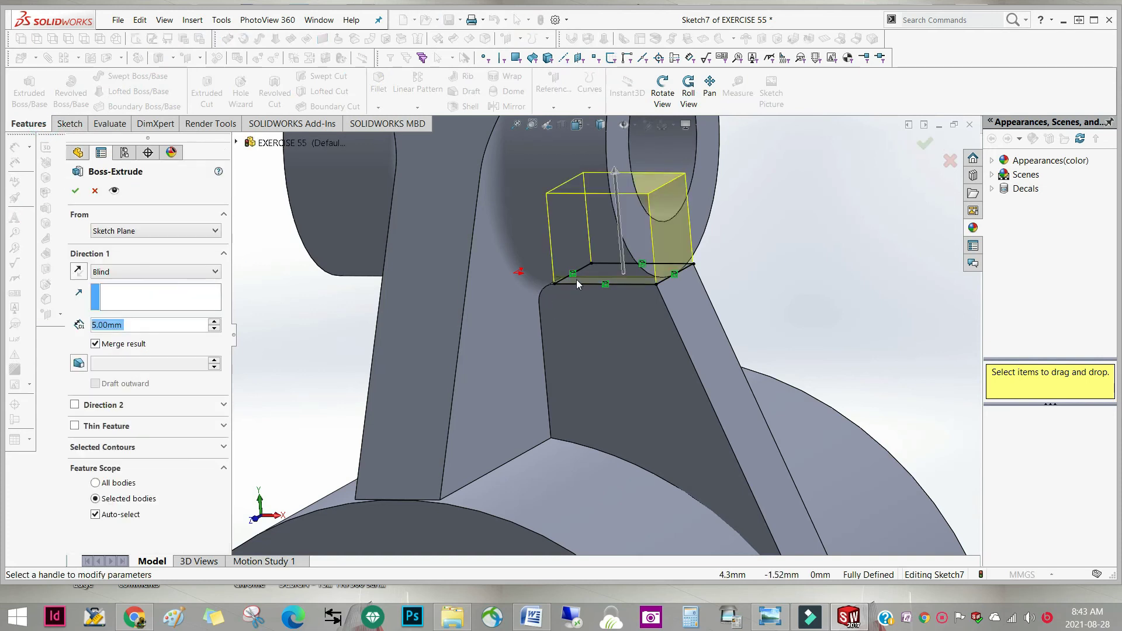
{"action": "left_click", "coordinate": [211, 272]}
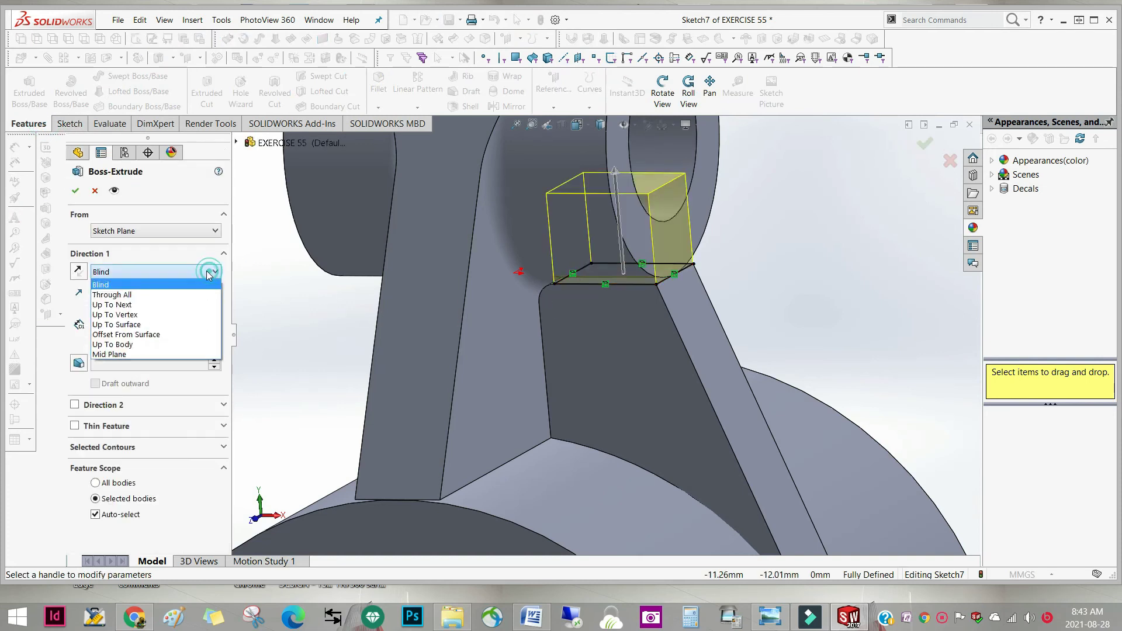
{"action": "left_click", "coordinate": [168, 325]}
{"action": "left_click", "coordinate": [584, 262]}
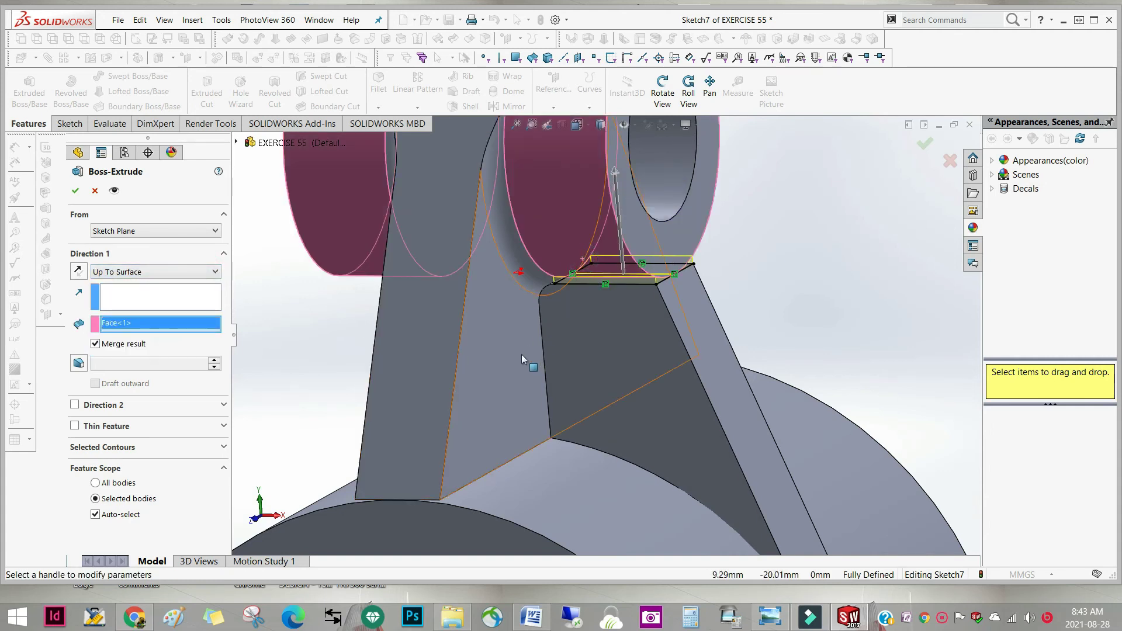
{"action": "left_click", "coordinate": [74, 190]}
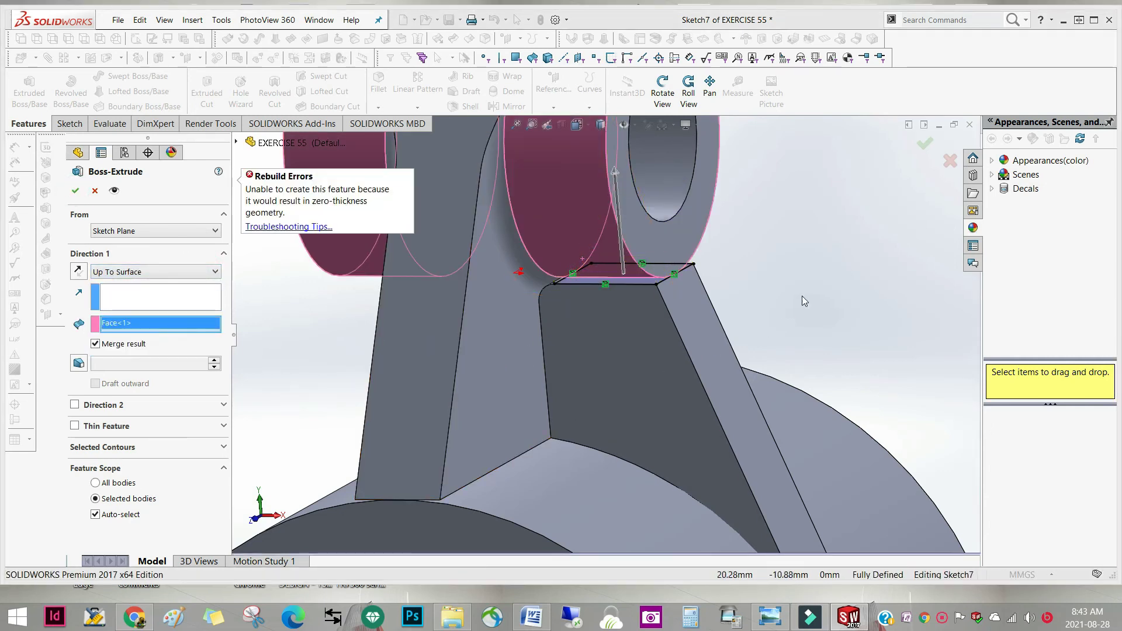
{"action": "left_click", "coordinate": [104, 343]}
{"action": "left_click", "coordinate": [75, 191]}
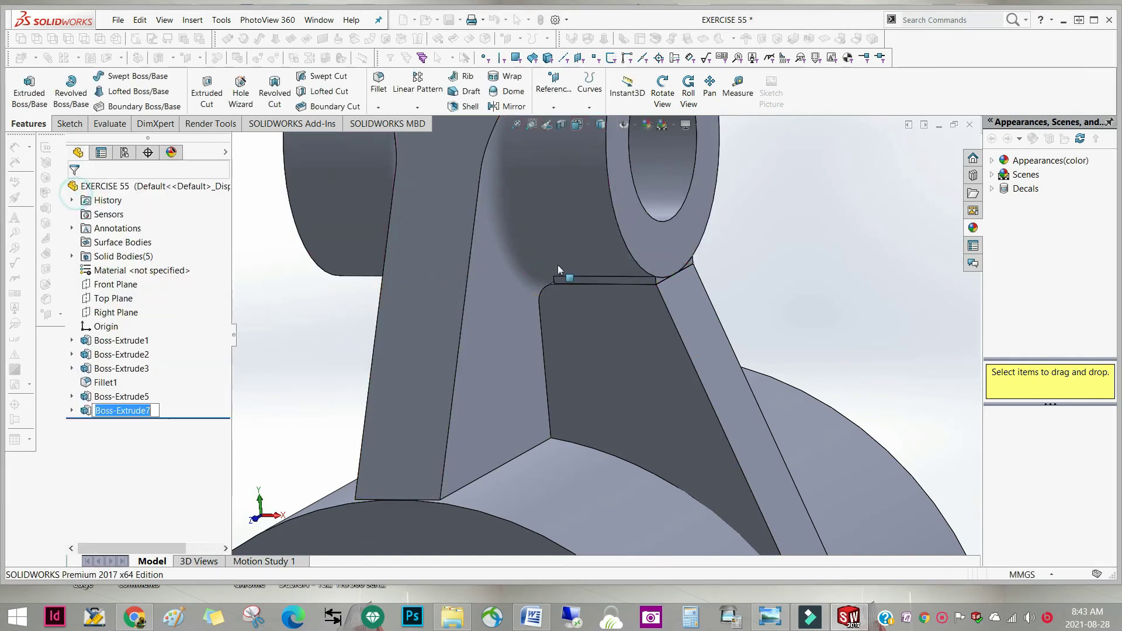
Step: Inspect the rib's junctions with the cross tube and the large cylinder from several angles
{"action": "middle_click_drag", "start_coordinate": [776, 291], "coordinate": [739, 353]}
{"action": "scroll", "coordinate": [740, 344], "scroll_direction": "up", "scroll_amount": 7}
{"action": "middle_click_drag", "start_coordinate": [706, 423], "coordinate": [686, 408]}
{"action": "scroll", "coordinate": [615, 320], "scroll_direction": "down", "scroll_amount": 8}
{"action": "middle_click_drag", "start_coordinate": [600, 302], "coordinate": [631, 298]}
{"action": "scroll", "coordinate": [660, 360], "scroll_direction": "up", "scroll_amount": 10}
{"action": "scroll", "coordinate": [660, 360], "scroll_direction": "up", "scroll_amount": 3}
{"action": "mouse_move", "coordinate": [637, 447]}
{"action": "middle_mouse_down"}
{"action": "mouse_move", "coordinate": [618, 441]}
{"action": "mouse_move", "coordinate": [643, 446]}
{"action": "mouse_move", "coordinate": [640, 466]}
{"action": "middle_mouse_up"}
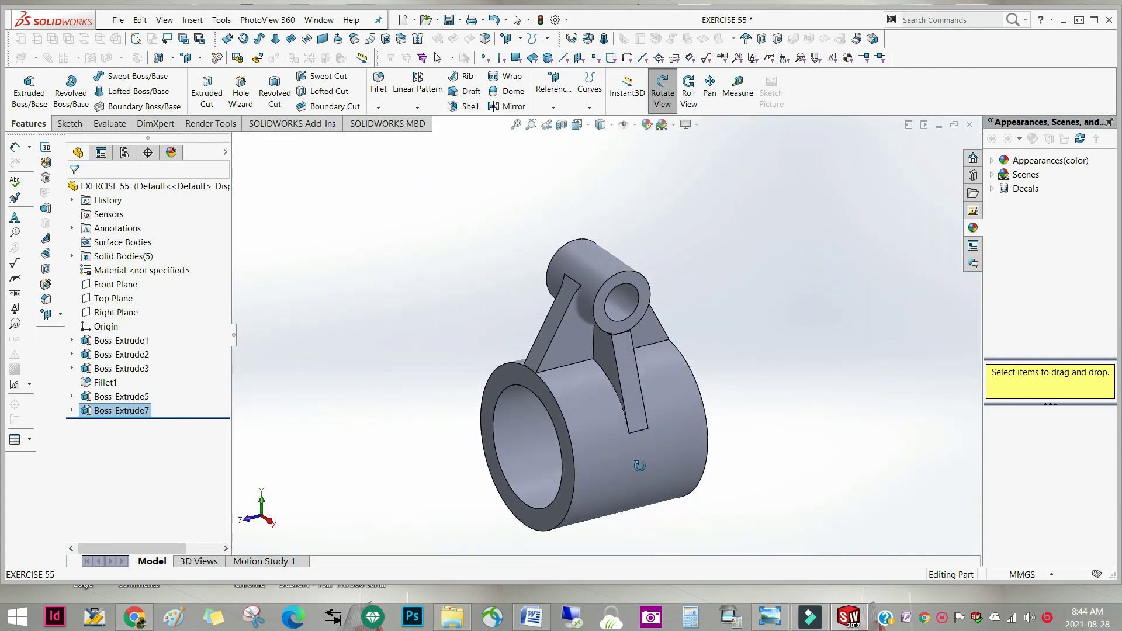
{"action": "middle_click_drag", "start_coordinate": [560, 454], "coordinate": [596, 461]}
{"action": "key", "text": "Escape"}
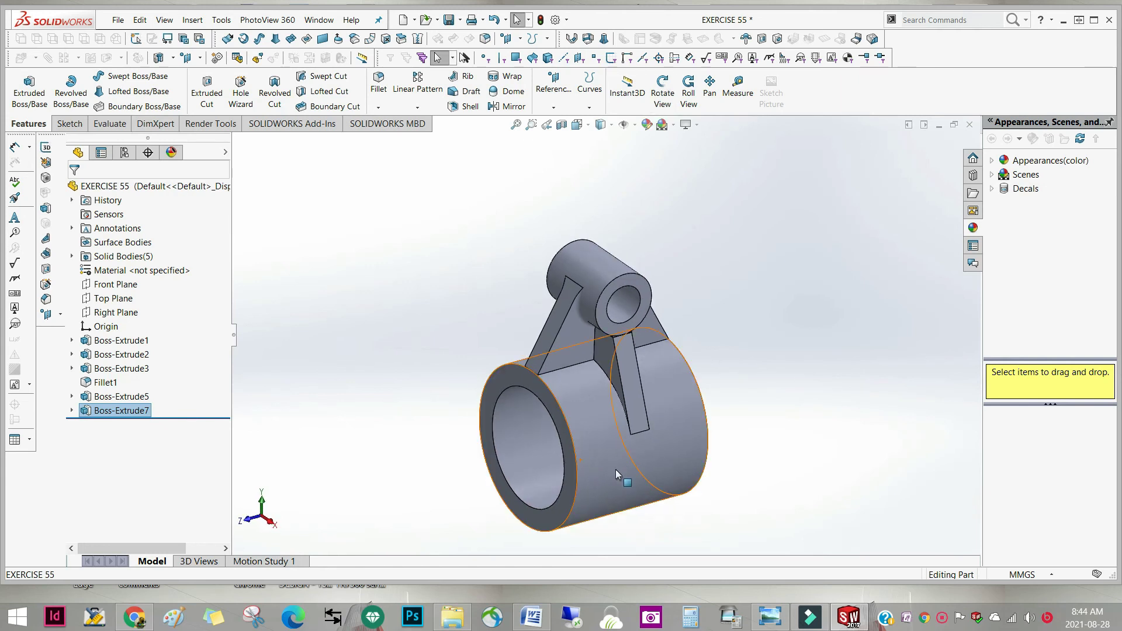
{"action": "scroll", "coordinate": [615, 469], "scroll_direction": "down", "scroll_amount": 4}
{"action": "middle_click_drag", "start_coordinate": [619, 433], "coordinate": [666, 395]}
{"action": "left_click", "coordinate": [346, 269]}
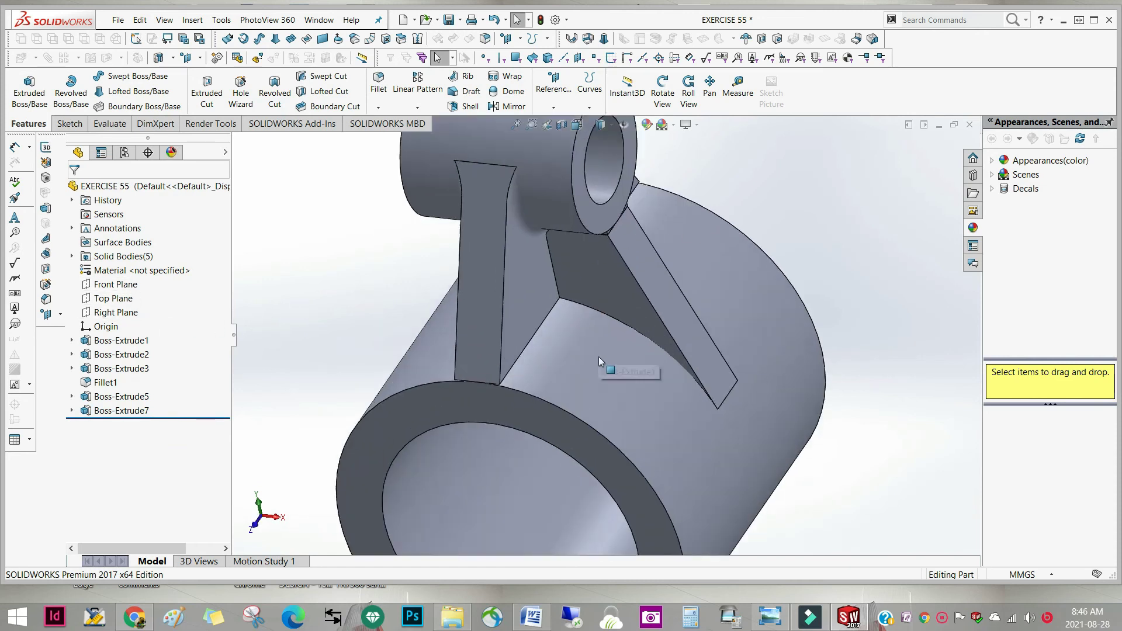
{"action": "mouse_move", "coordinate": [599, 357]}
{"action": "left_mouse_down"}
{"action": "mouse_move", "coordinate": [639, 308]}
{"action": "mouse_move", "coordinate": [624, 300]}
{"action": "mouse_move", "coordinate": [609, 368]}
{"action": "left_mouse_up"}
{"action": "key", "text": "Escape"}
{"action": "scroll", "coordinate": [615, 363], "scroll_direction": "up", "scroll_amount": 3}
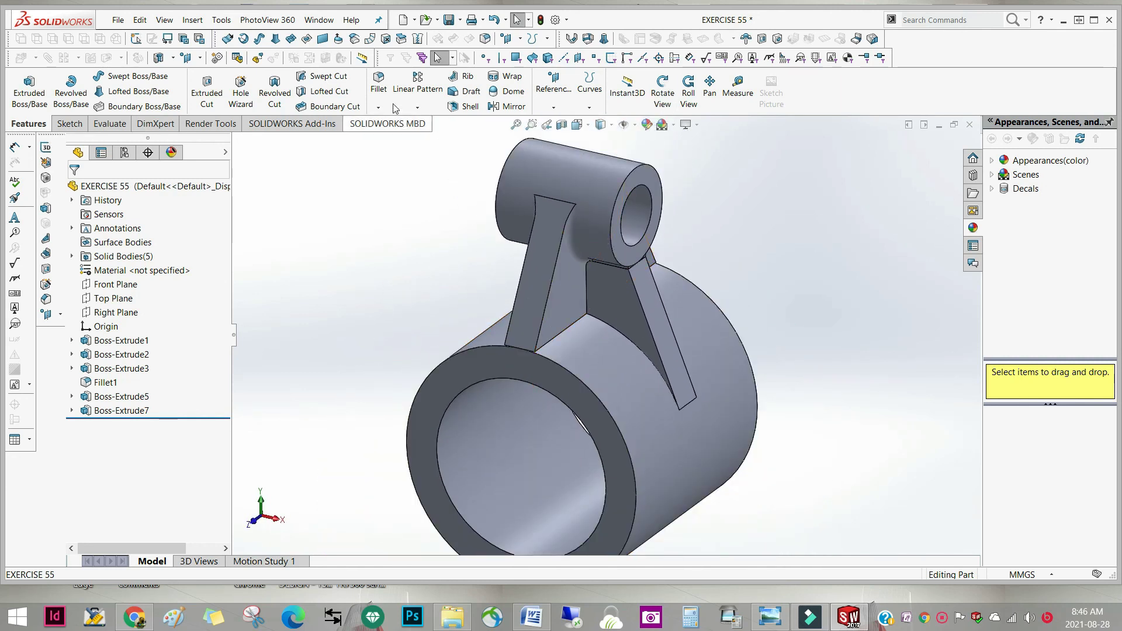
Step: Fillet the two curved edges where the rib's side faces meet the large cylinder with a 1 mm radius
{"action": "left_click", "coordinate": [379, 85]}
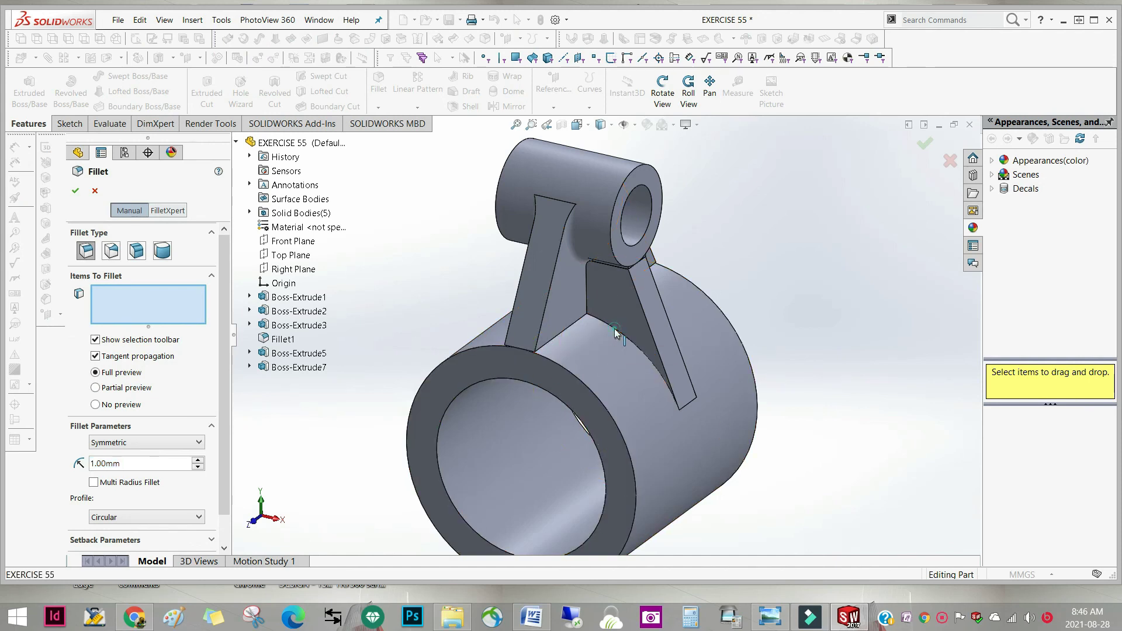
{"action": "left_click", "coordinate": [687, 408]}
{"action": "middle_click_drag", "start_coordinate": [691, 411], "coordinate": [719, 345]}
{"action": "left_click", "coordinate": [721, 325]}
{"action": "middle_click_drag", "start_coordinate": [703, 402], "coordinate": [271, 329]}
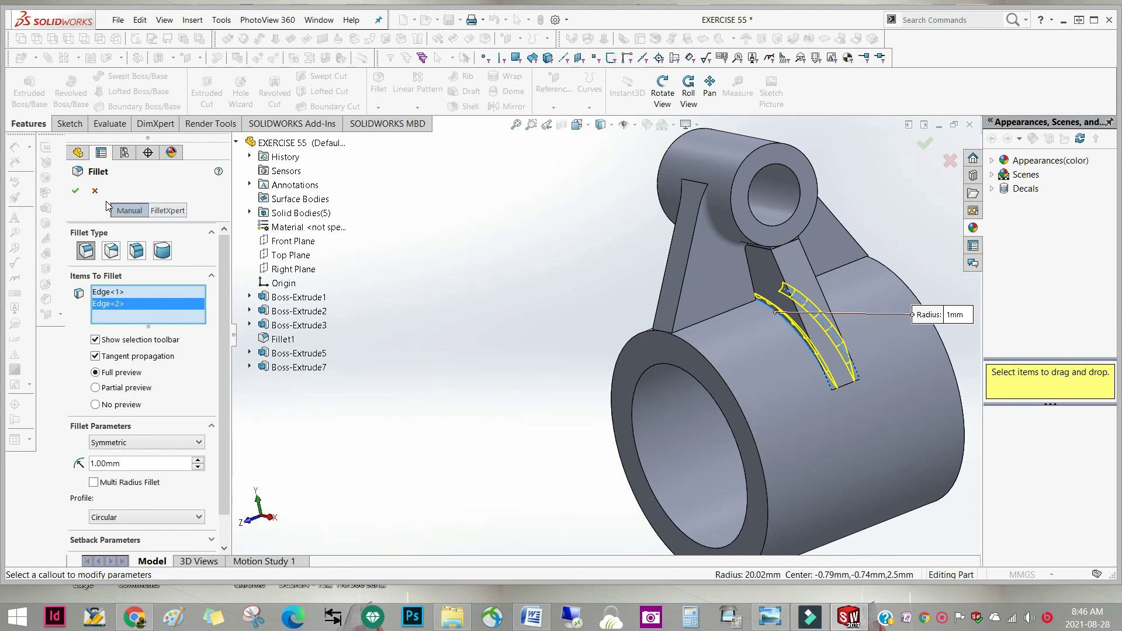
{"action": "left_click", "coordinate": [76, 192]}
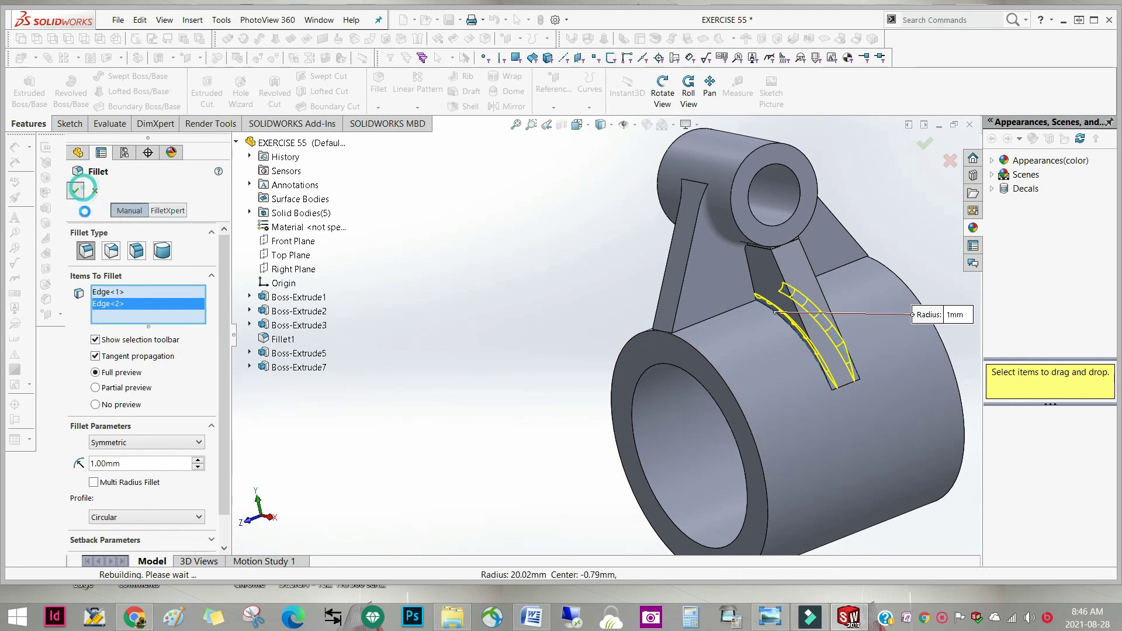
Step: Inspect the fillets at the base of the rib from both sides of the part
{"action": "middle_click_drag", "start_coordinate": [463, 438], "coordinate": [488, 438]}
{"action": "scroll", "coordinate": [780, 409], "scroll_direction": "down", "scroll_amount": 5}
{"action": "middle_click_drag", "start_coordinate": [779, 409], "coordinate": [683, 346]}
{"action": "scroll", "coordinate": [684, 346], "scroll_direction": "up", "scroll_amount": 8}
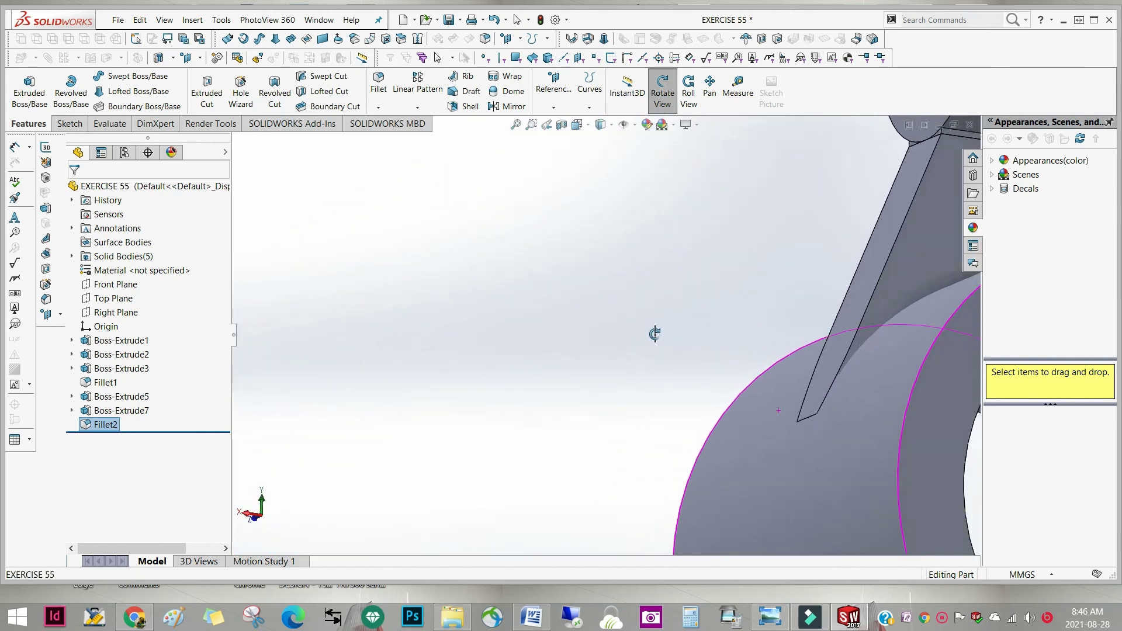
{"action": "scroll", "coordinate": [755, 372], "scroll_direction": "up", "scroll_amount": 3}
{"action": "middle_click_drag", "start_coordinate": [714, 381], "coordinate": [760, 409]}
{"action": "scroll", "coordinate": [657, 321], "scroll_direction": "down", "scroll_amount": 3}
{"action": "mouse_move", "coordinate": [651, 349]}
{"action": "middle_mouse_down"}
{"action": "mouse_move", "coordinate": [534, 384]}
{"action": "mouse_move", "coordinate": [648, 342]}
{"action": "middle_mouse_up"}
{"action": "scroll", "coordinate": [647, 342], "scroll_direction": "up", "scroll_amount": 5}
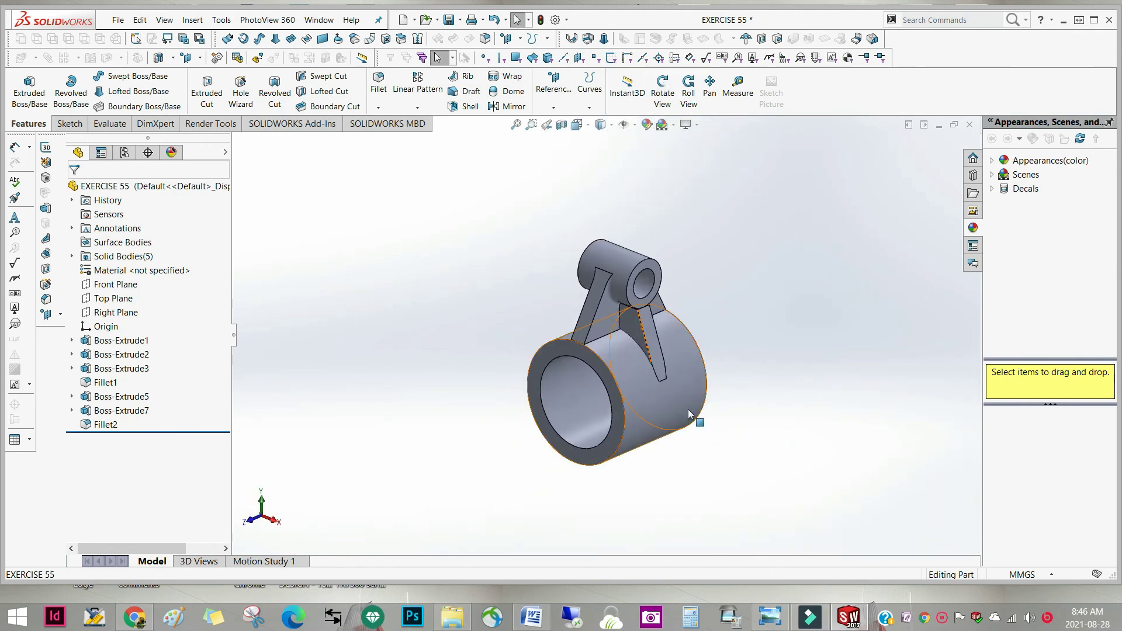
Step: Rebuild the EXERCISE 55 part
{"action": "scroll", "coordinate": [688, 409], "scroll_direction": "down", "scroll_amount": 4}
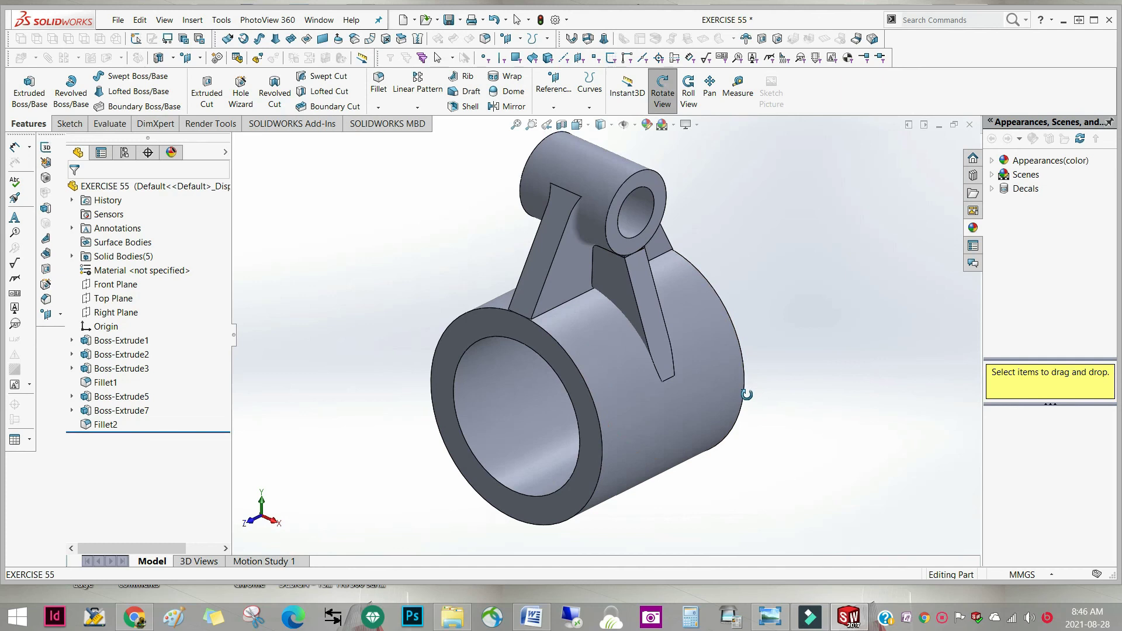
{"action": "key", "text": "Escape"}
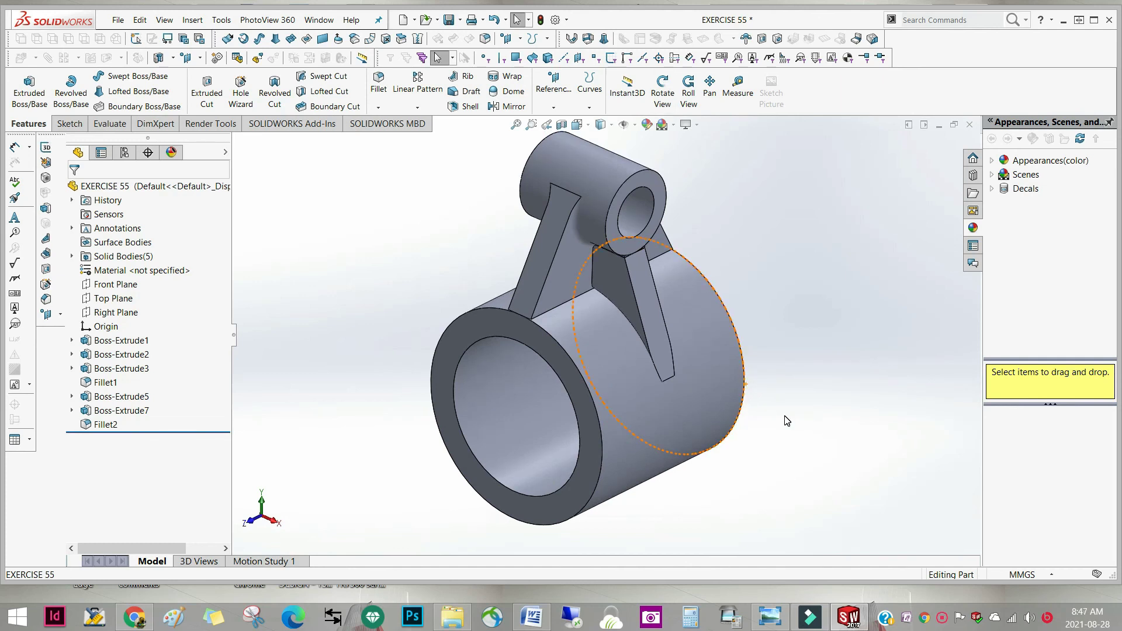
{"action": "left_click", "coordinate": [539, 22]}
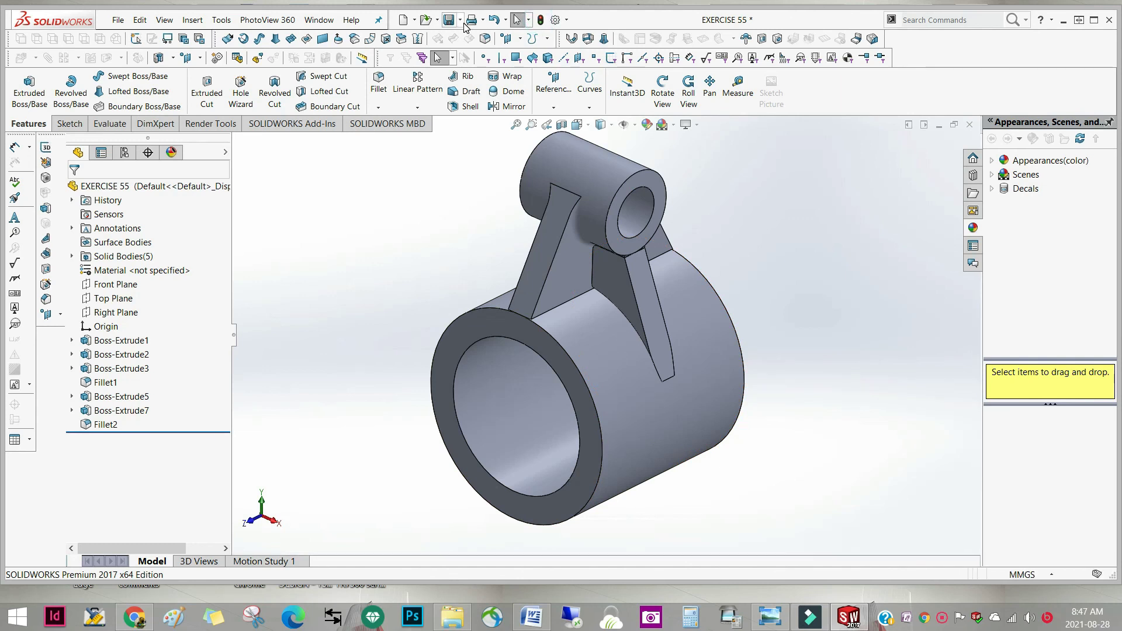
Step: Apply a red colour appearance with RGB 245, 41, 0 to the whole part
{"action": "left_click", "coordinate": [647, 124]}
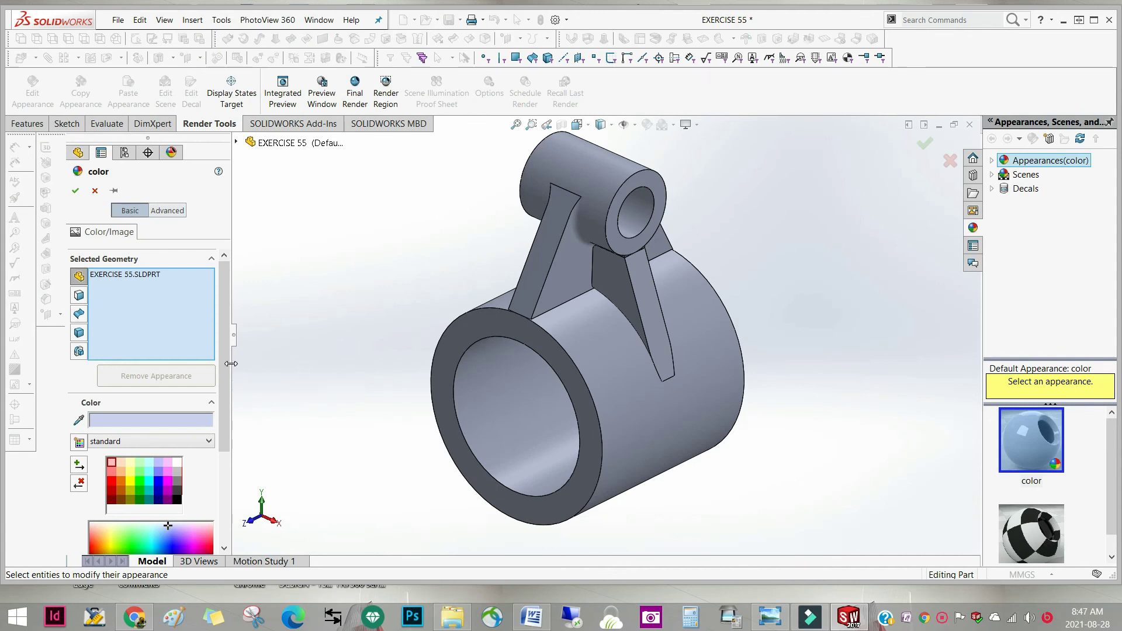
{"action": "scroll", "coordinate": [230, 367], "scroll_direction": "down", "scroll_amount": 3}
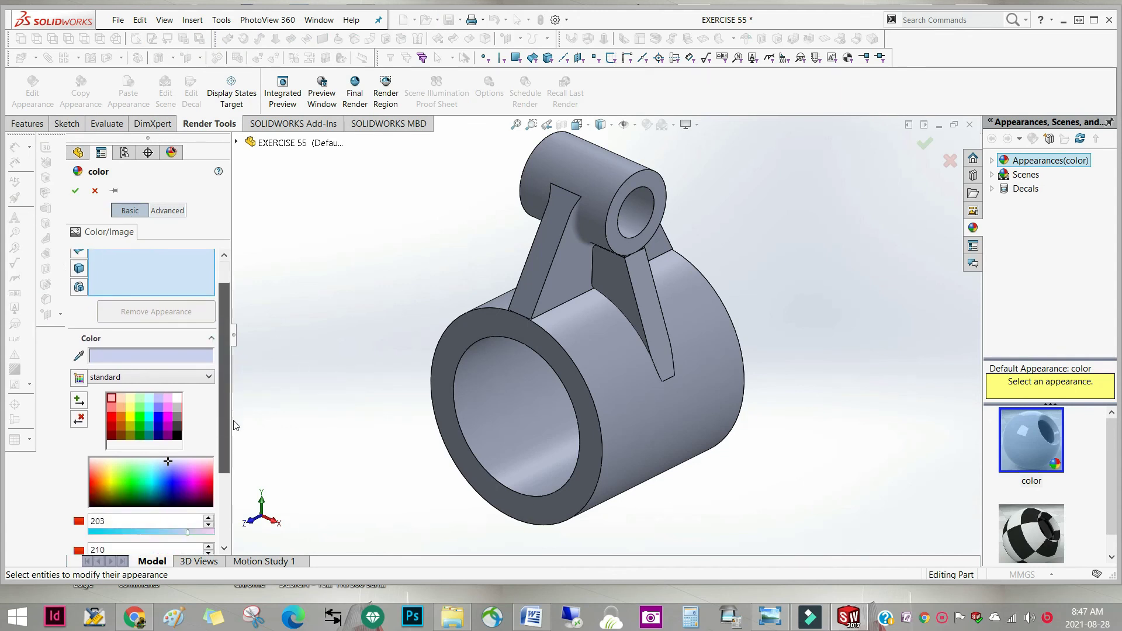
{"action": "scroll", "coordinate": [234, 425], "scroll_direction": "down", "scroll_amount": 3}
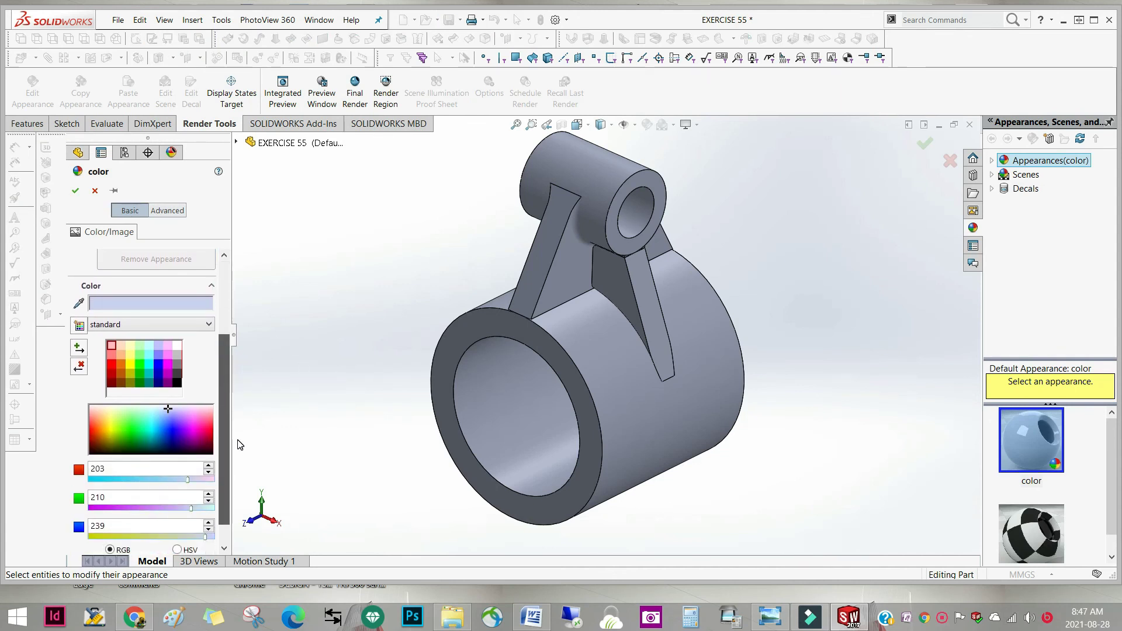
{"action": "left_click", "coordinate": [93, 431]}
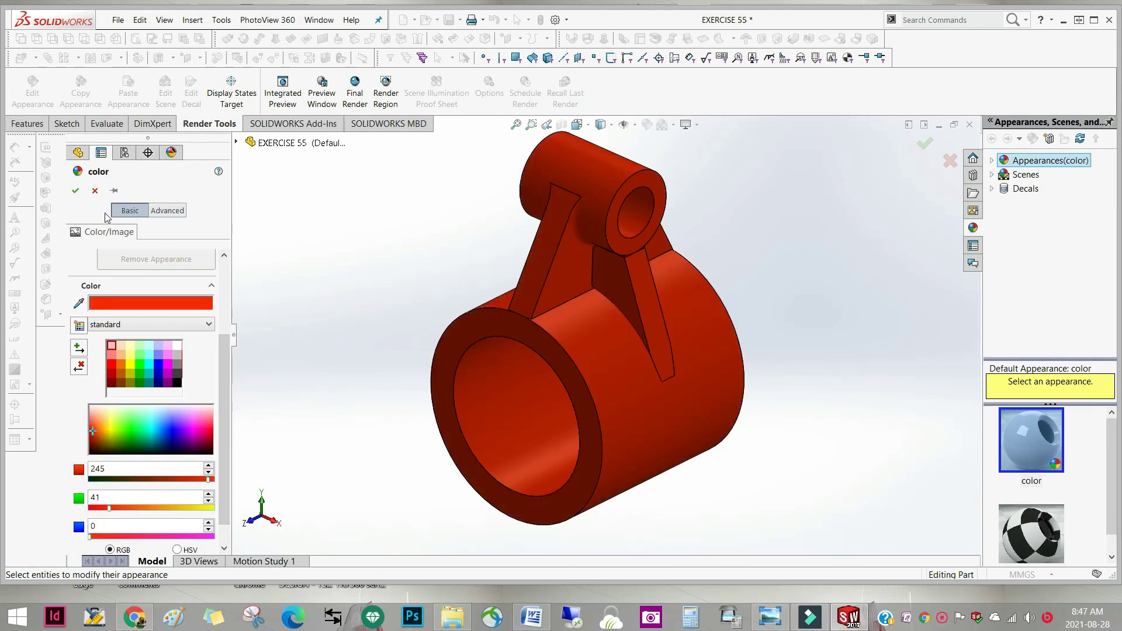
{"action": "left_click", "coordinate": [78, 191]}
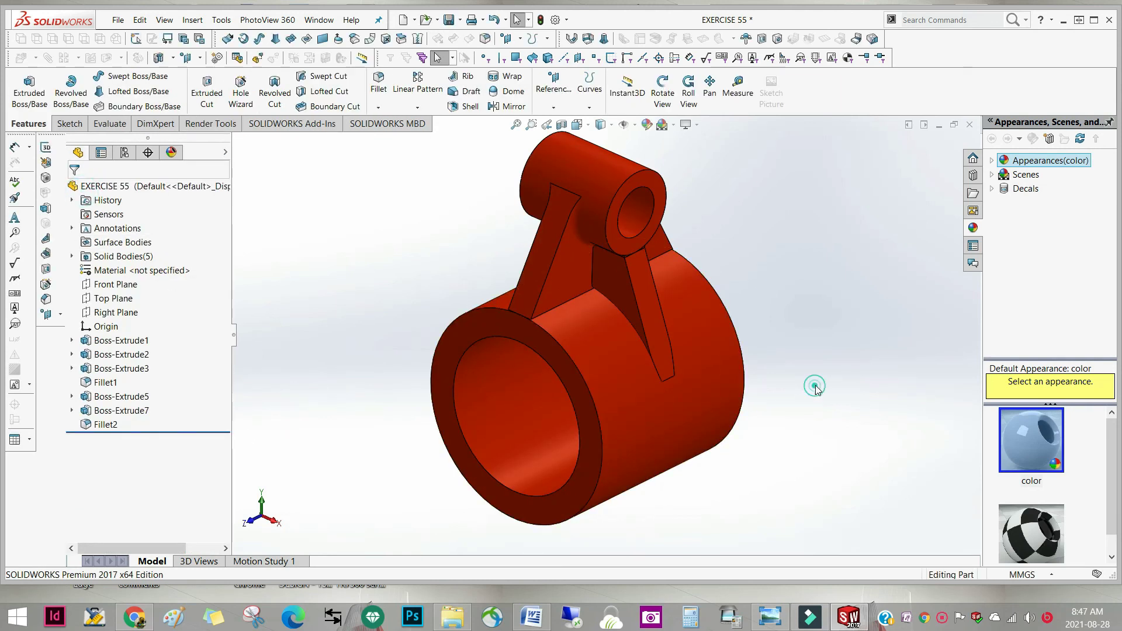
{"action": "middle_click_drag", "start_coordinate": [745, 341], "coordinate": [752, 303]}
{"action": "key", "text": "Escape"}
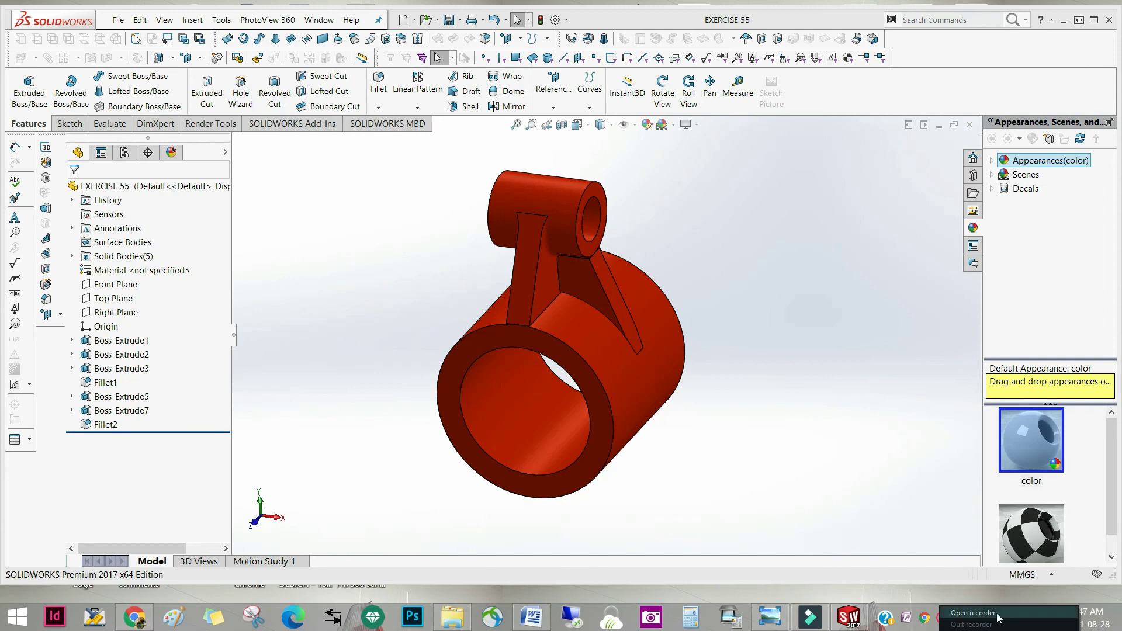
{"action": "left_click", "coordinate": [992, 615]}
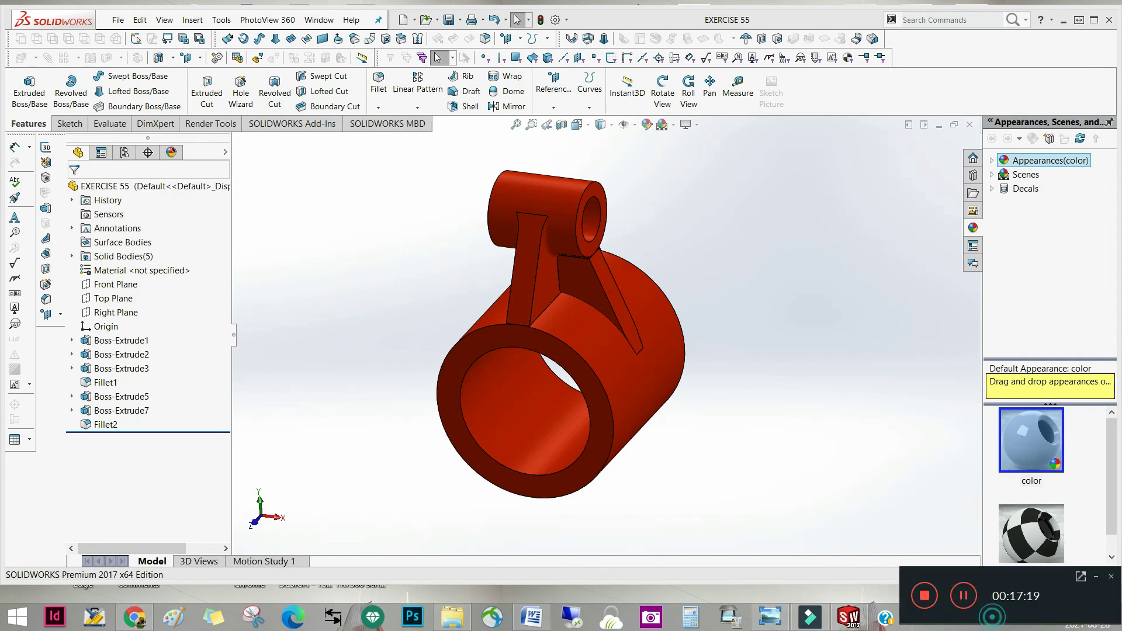
{"action": "left_click", "coordinate": [930, 597]}
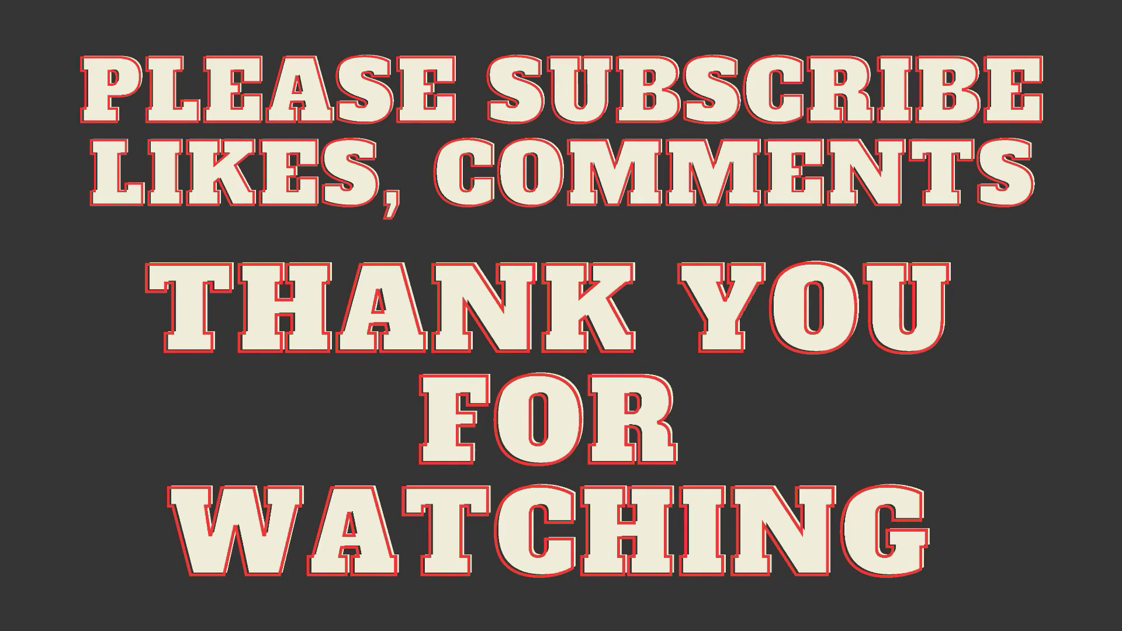